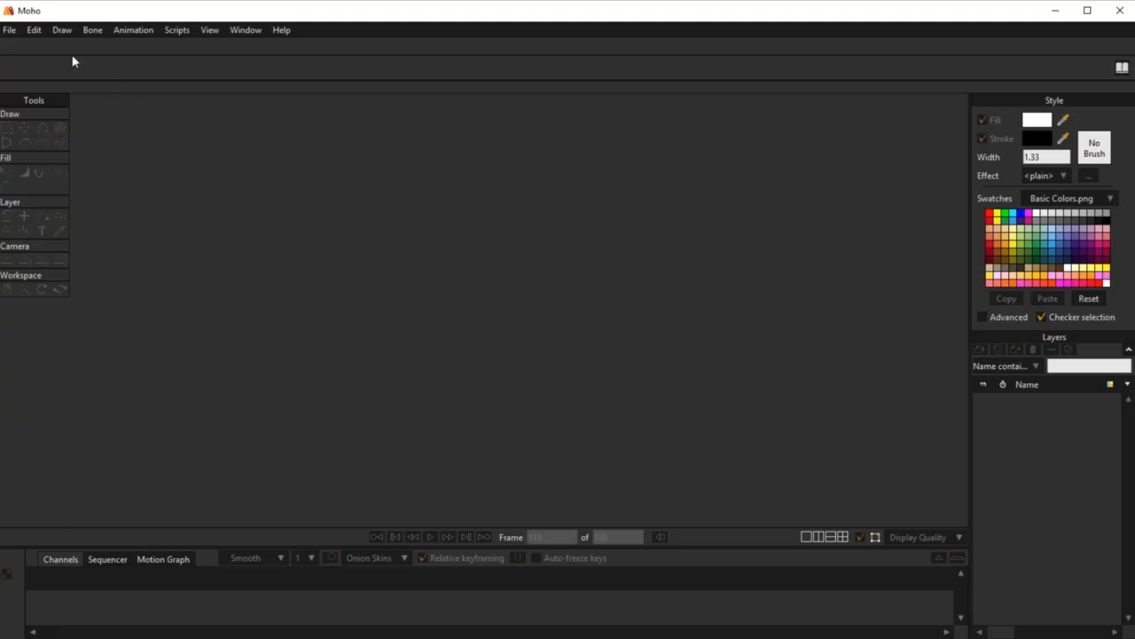
Step: Create a new, empty project
click(12, 32)
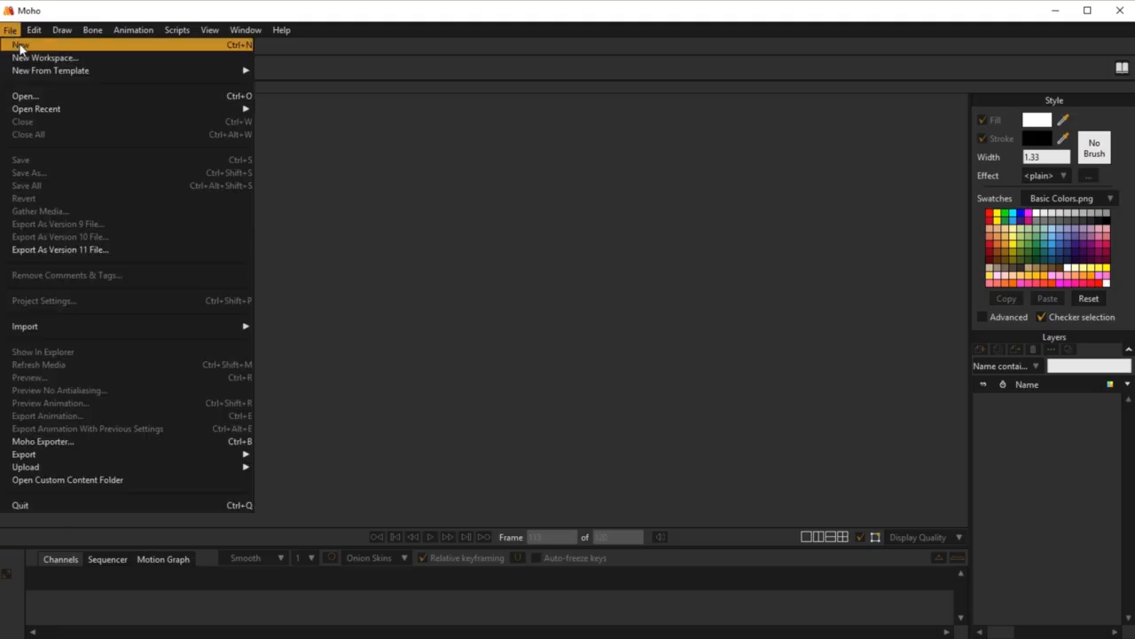
click(18, 45)
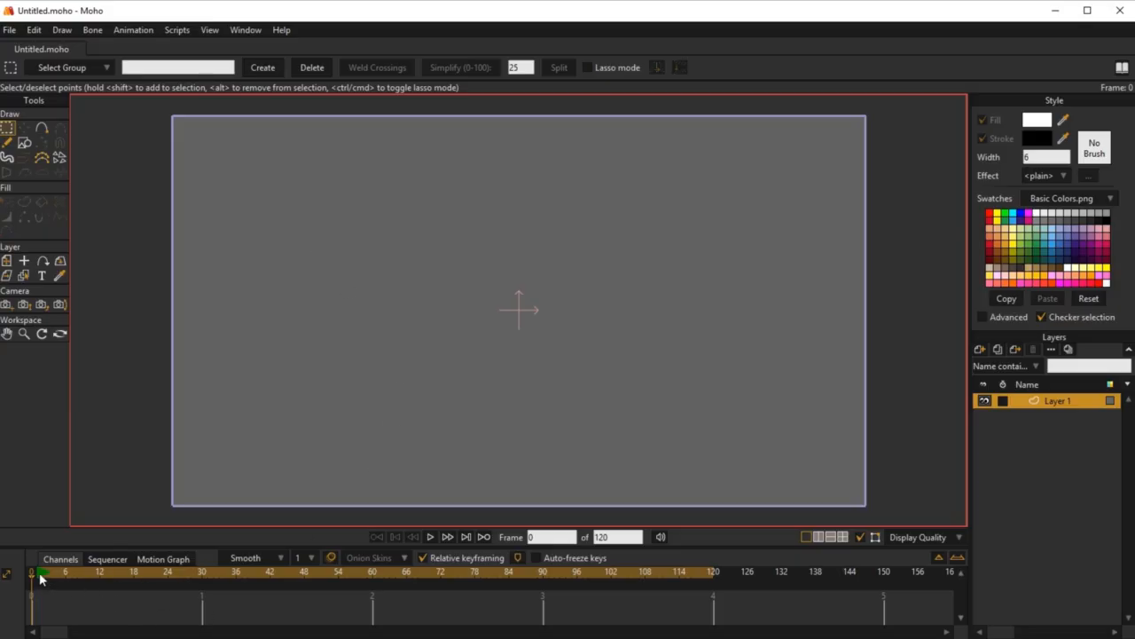
Step: Compare the tools available at frame 0 with those at later frames on the timeline, ending back at frame 0
mouse_move(40, 573)
mouse_down()
mouse_move(71, 585)
mouse_move(362, 608)
mouse_move(697, 608)
mouse_move(393, 613)
mouse_move(145, 598)
mouse_move(221, 611)
mouse_move(499, 613)
mouse_move(260, 586)
mouse_move(167, 588)
mouse_move(173, 599)
mouse_move(66, 596)
mouse_up()
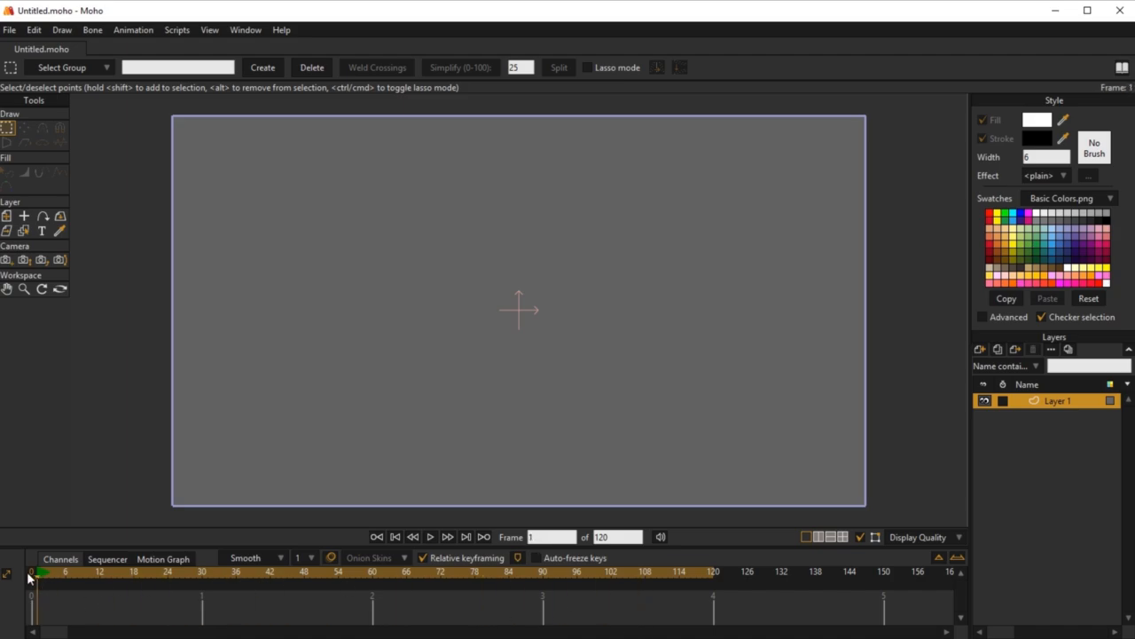
click(31, 572)
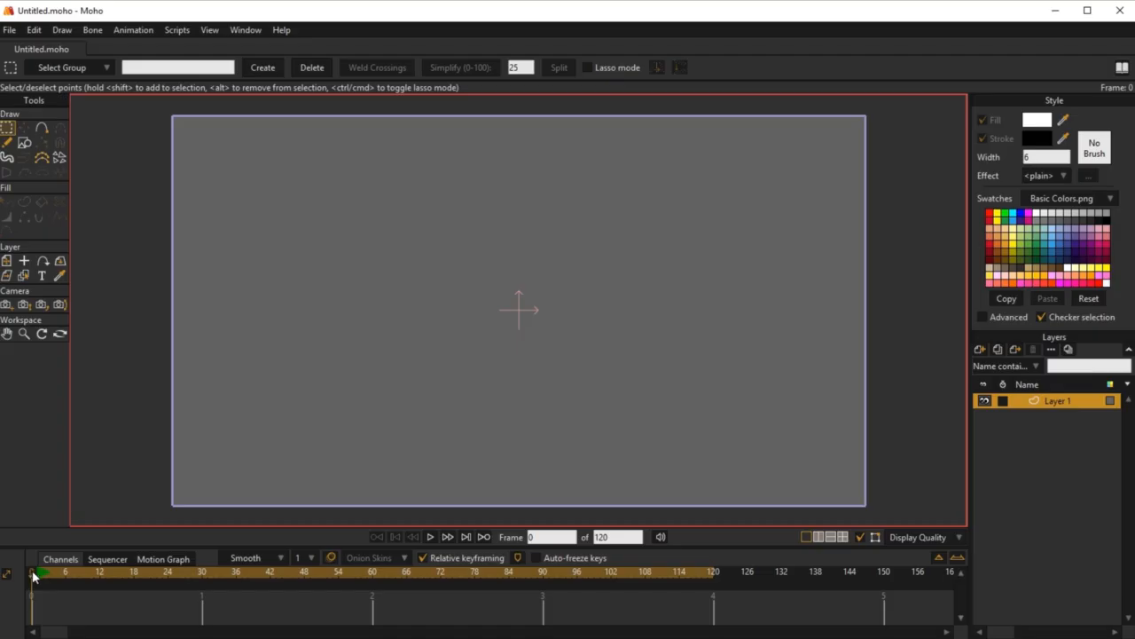
click(39, 574)
click(32, 572)
click(38, 575)
mouse_move(38, 573)
mouse_down()
mouse_move(648, 575)
mouse_move(58, 583)
mouse_up()
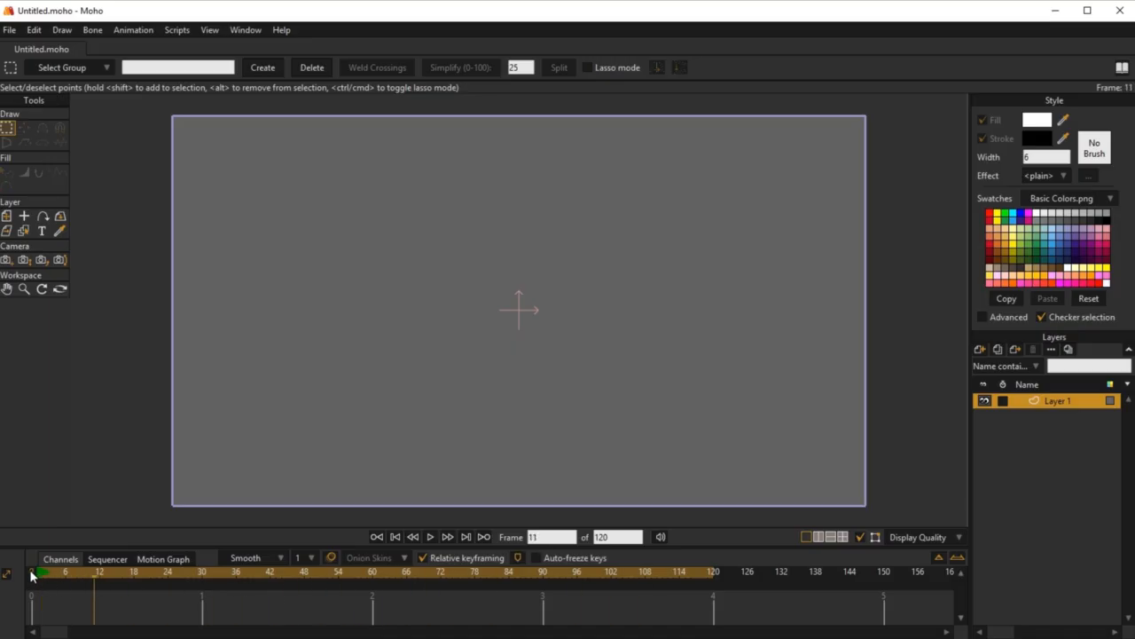
click(31, 574)
click(438, 608)
mouse_move(438, 607)
mouse_down()
mouse_move(708, 593)
mouse_move(32, 593)
mouse_up()
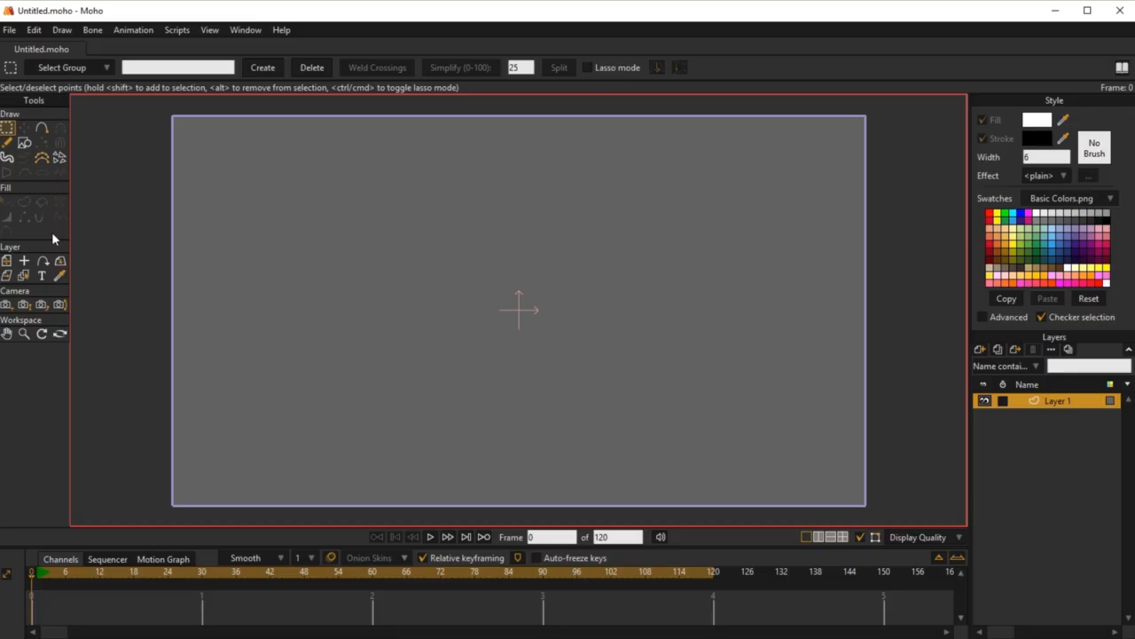
drag(60, 586, 29, 588)
click(55, 596)
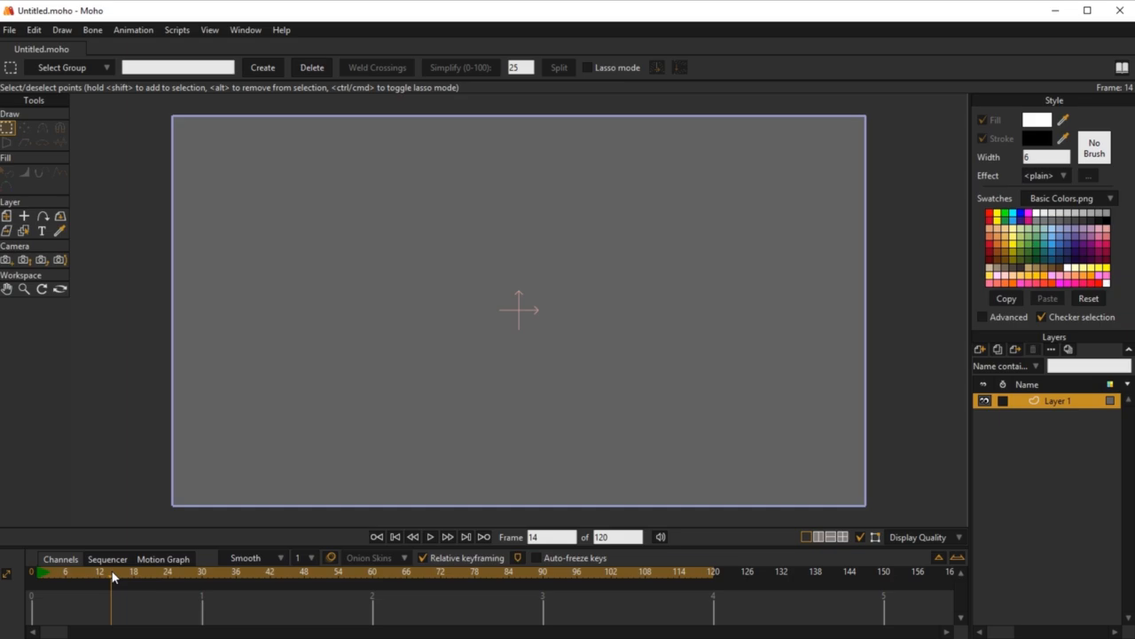
click(32, 595)
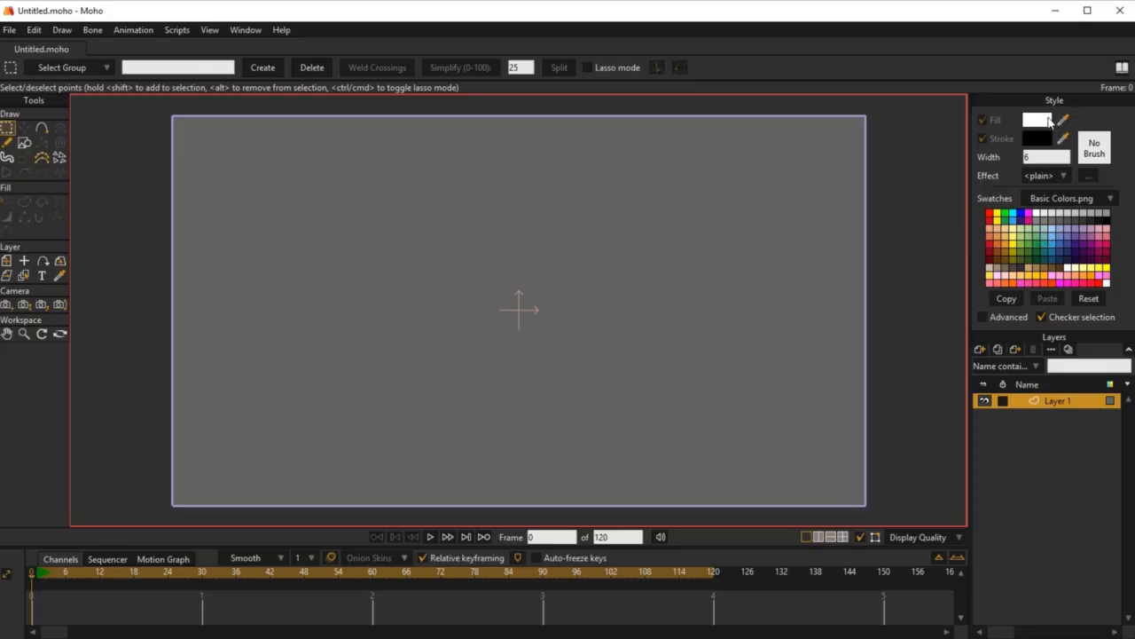
Step: Preview the Blue, Gradient, Sky (day) and Skin colour swatches, ending with the swatches set to None
click(1111, 201)
click(1125, 252)
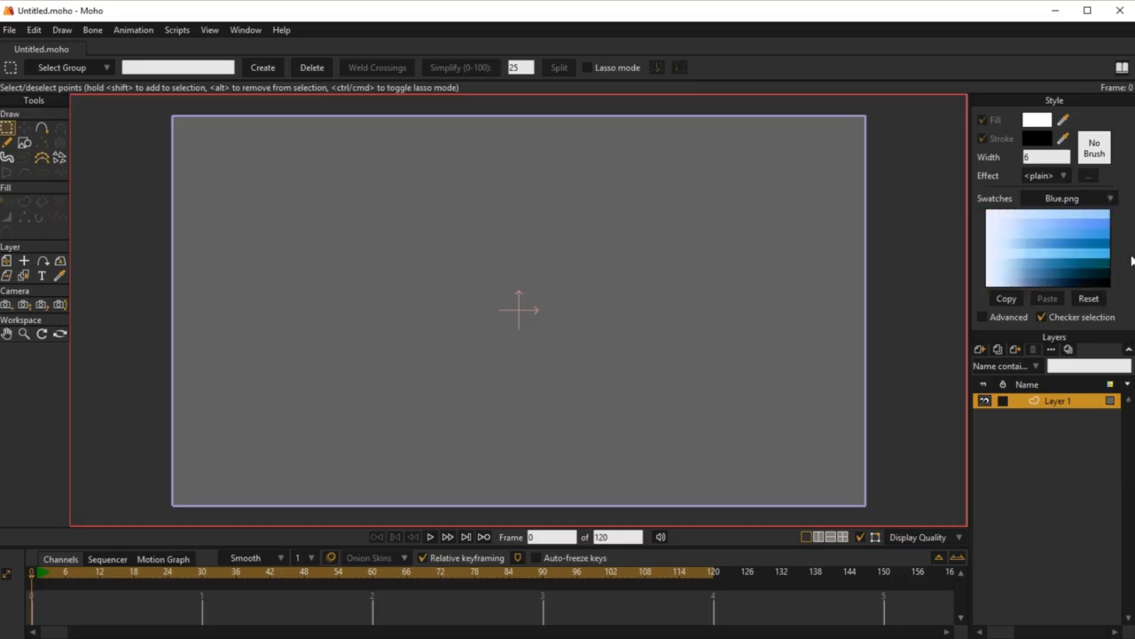
click(1109, 200)
click(1122, 303)
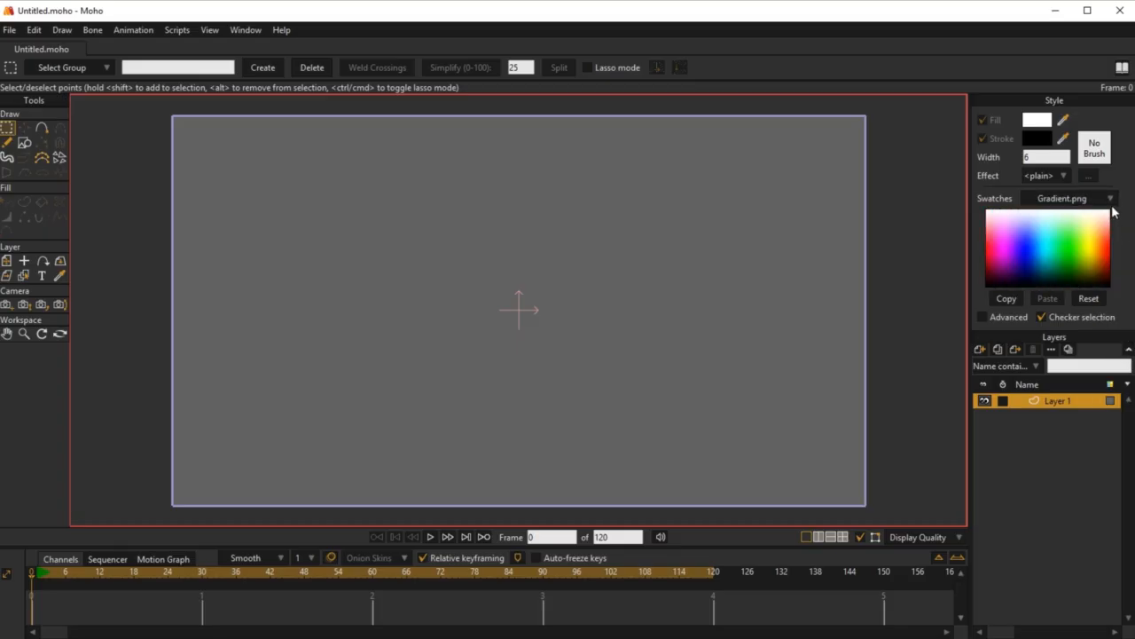
click(1110, 199)
click(1122, 379)
click(1110, 198)
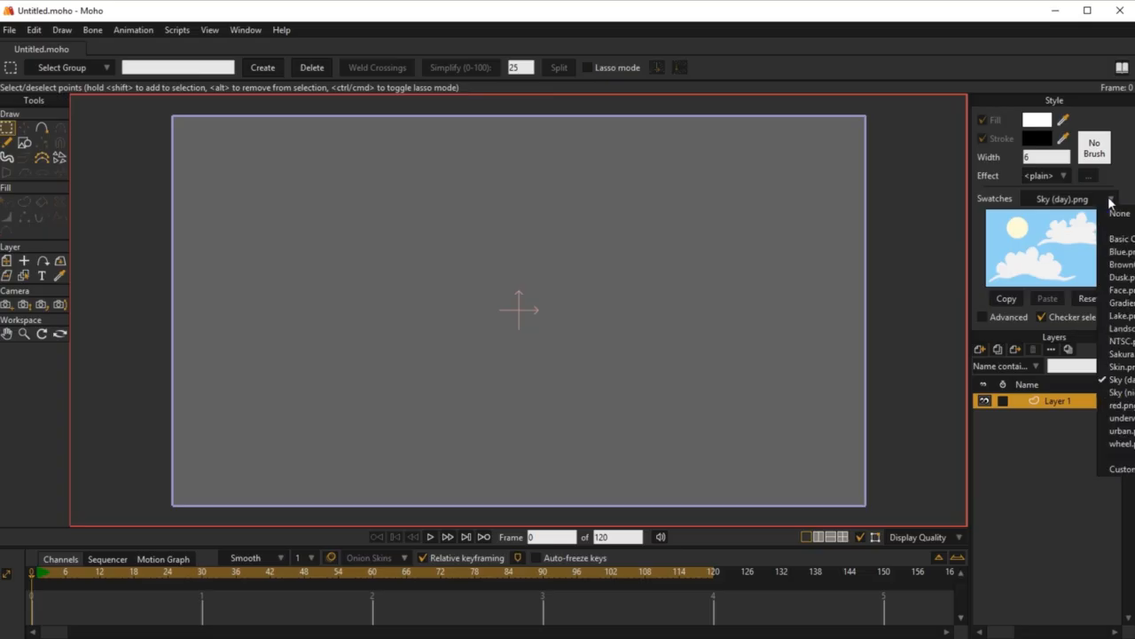
click(1122, 366)
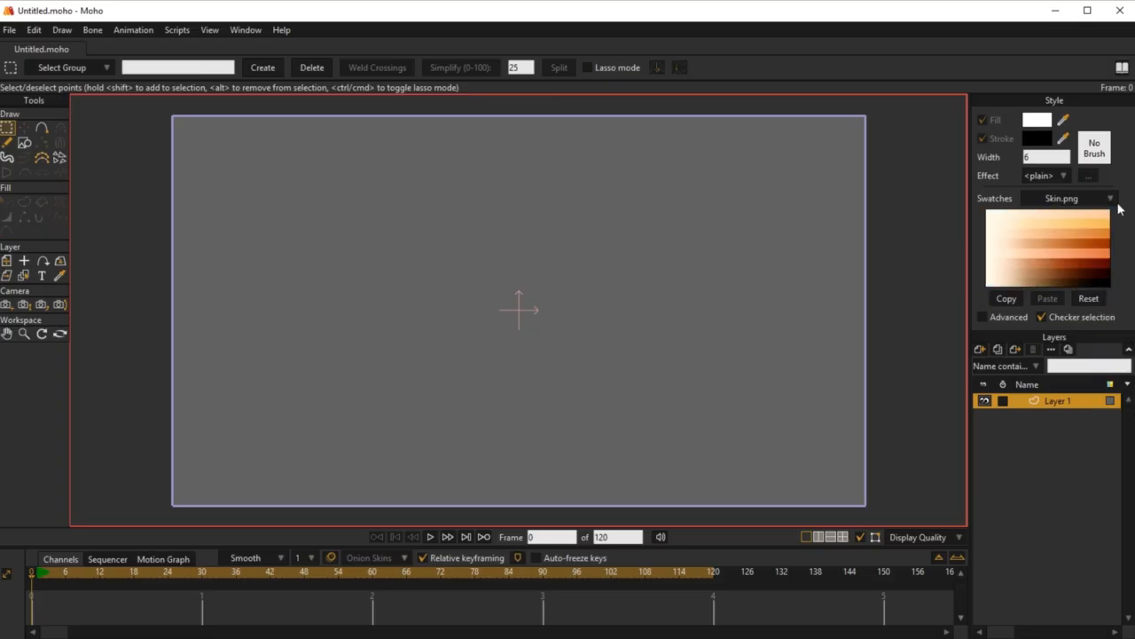
click(1111, 198)
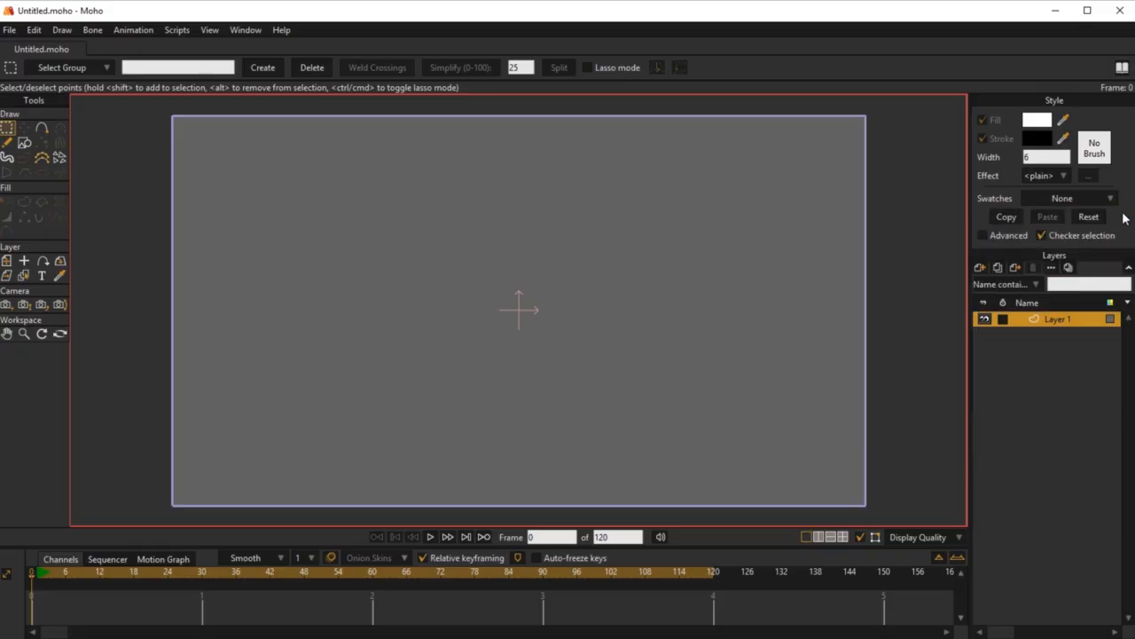
click(1125, 214)
Step: Import all the images in the 02 - Rigging Zombie folder, from armL.png to waist.png, including the How To Draw A Zombie reference
click(11, 33)
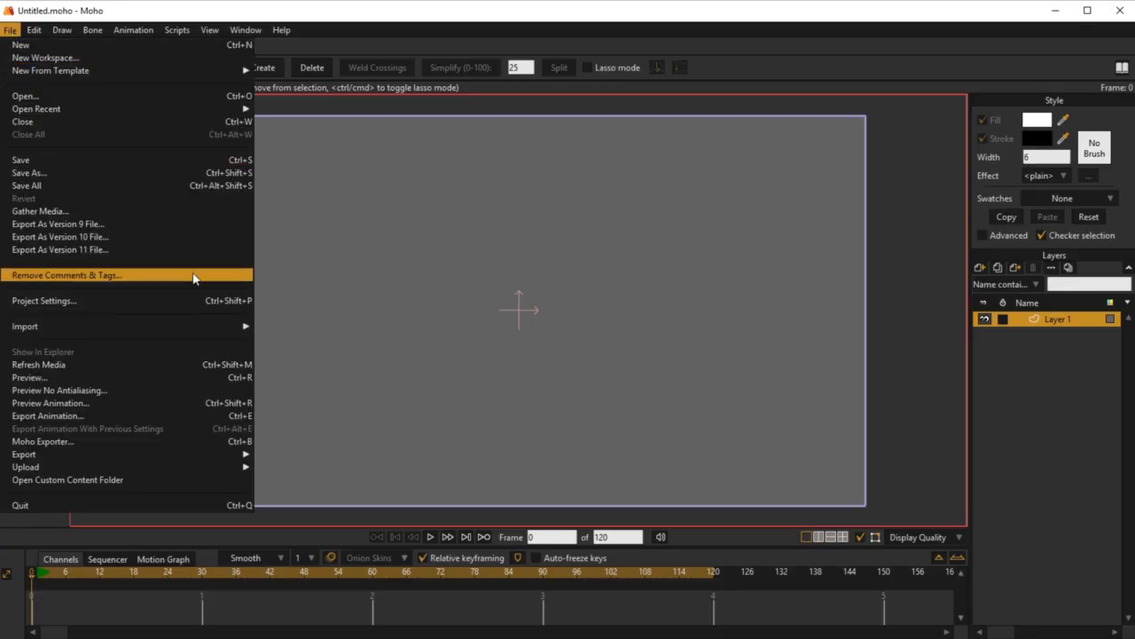
mouse_move(215, 329)
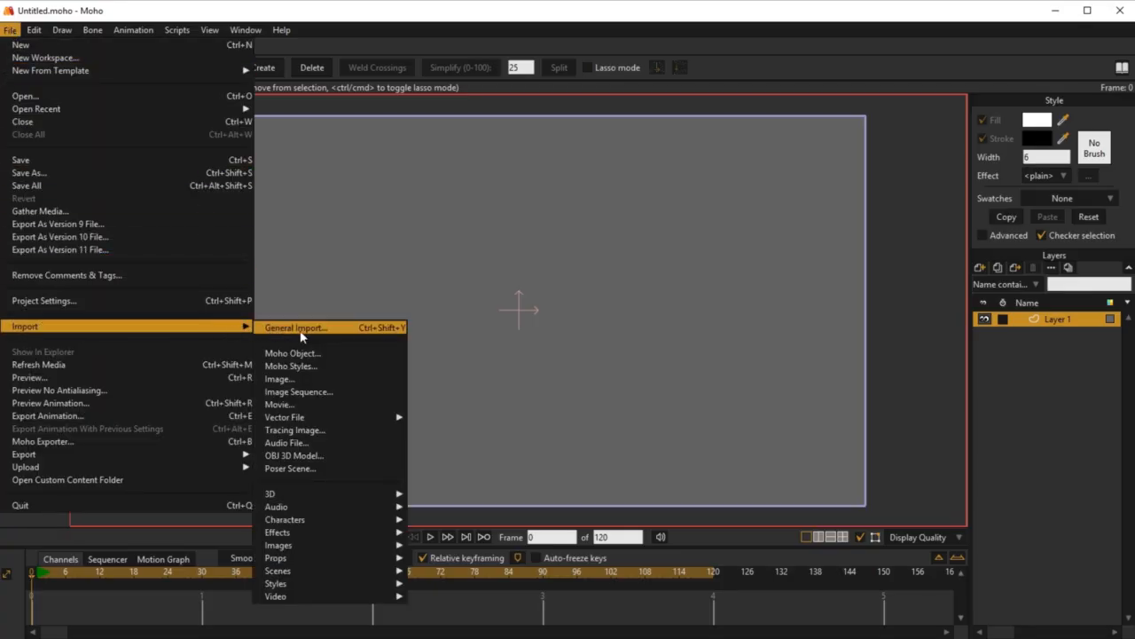
click(319, 379)
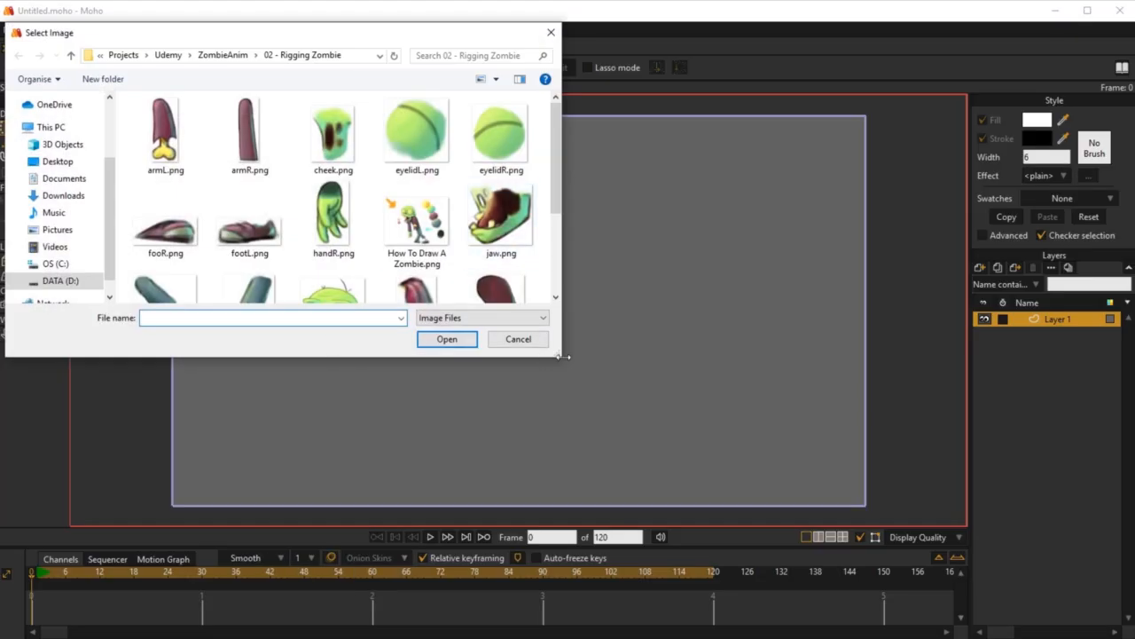
drag(563, 356, 558, 421)
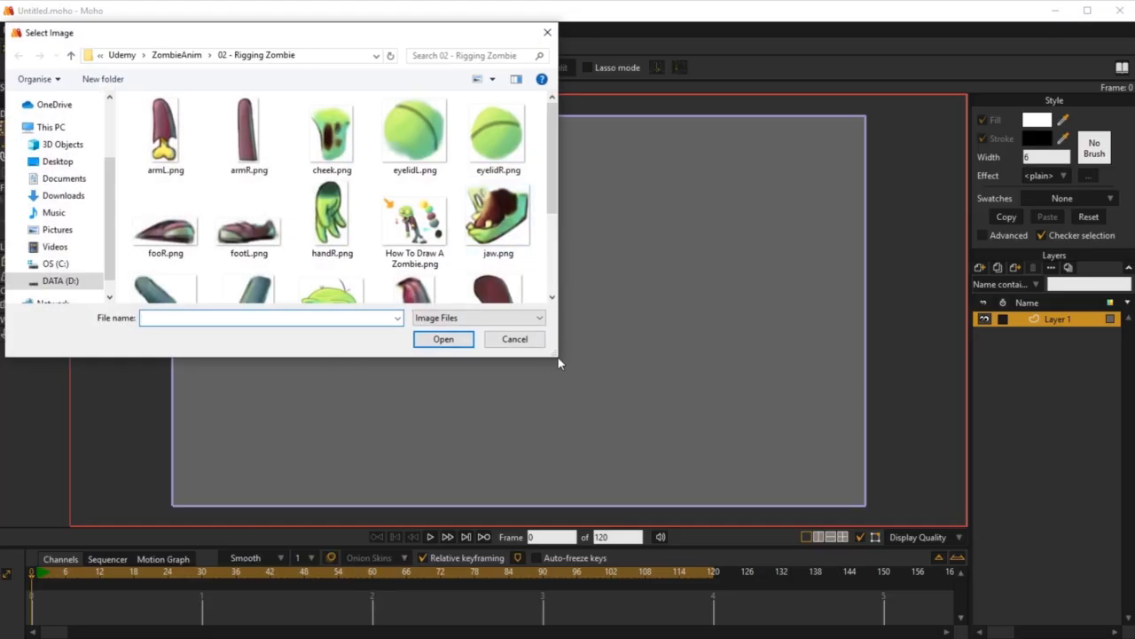
mouse_move(559, 362)
mouse_down()
mouse_move(575, 513)
mouse_move(583, 464)
mouse_move(633, 433)
mouse_move(625, 419)
mouse_up()
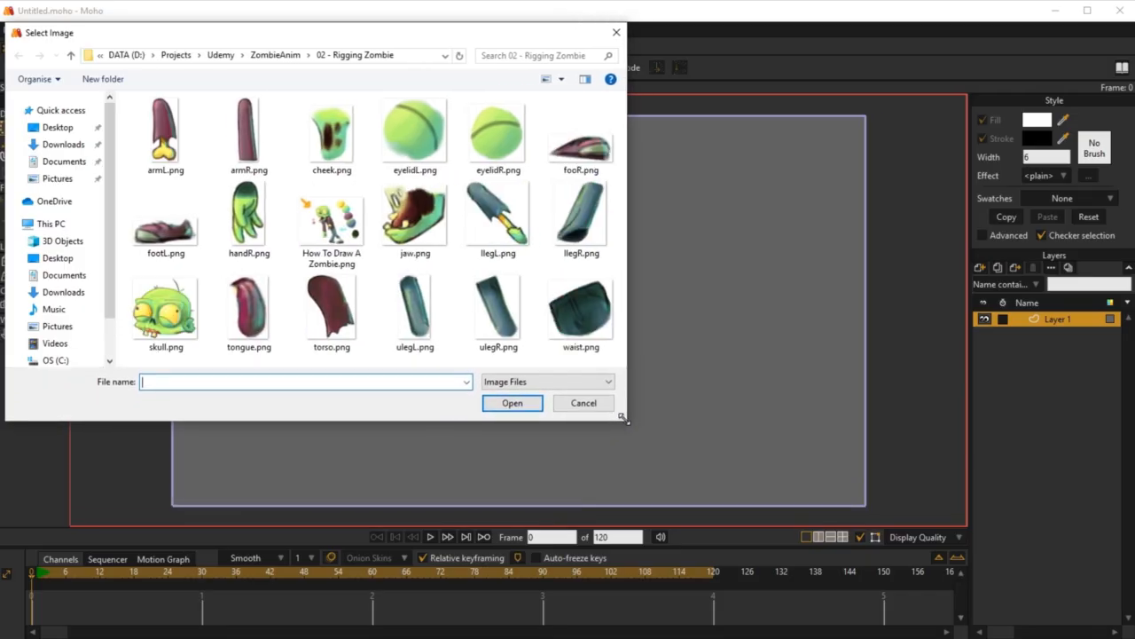
click(311, 200)
click(173, 135)
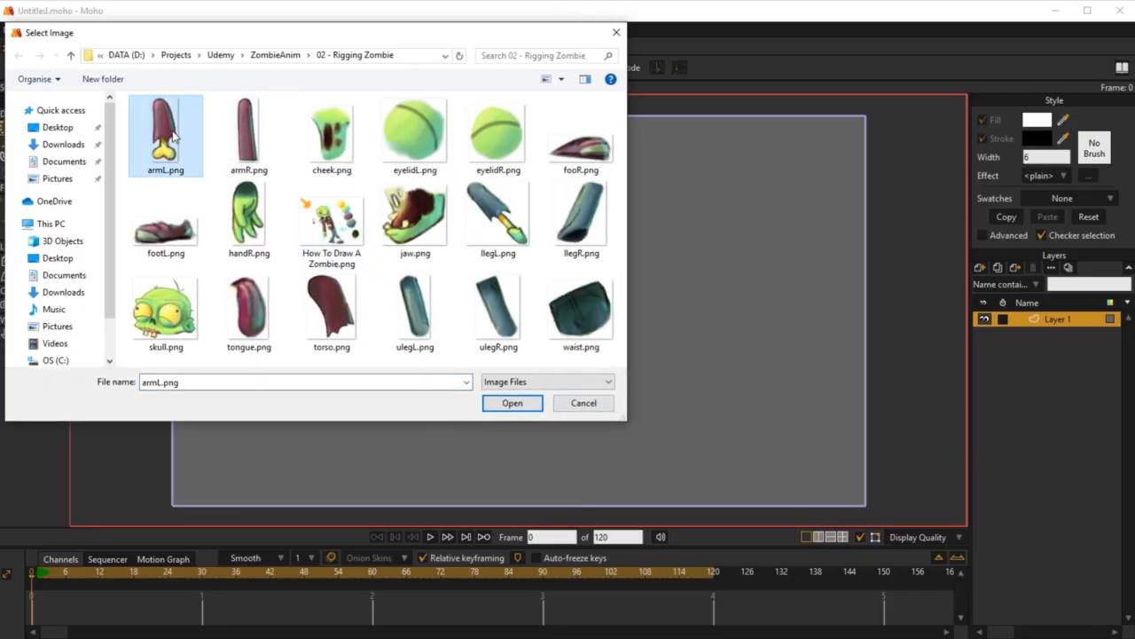
shift+click(574, 303)
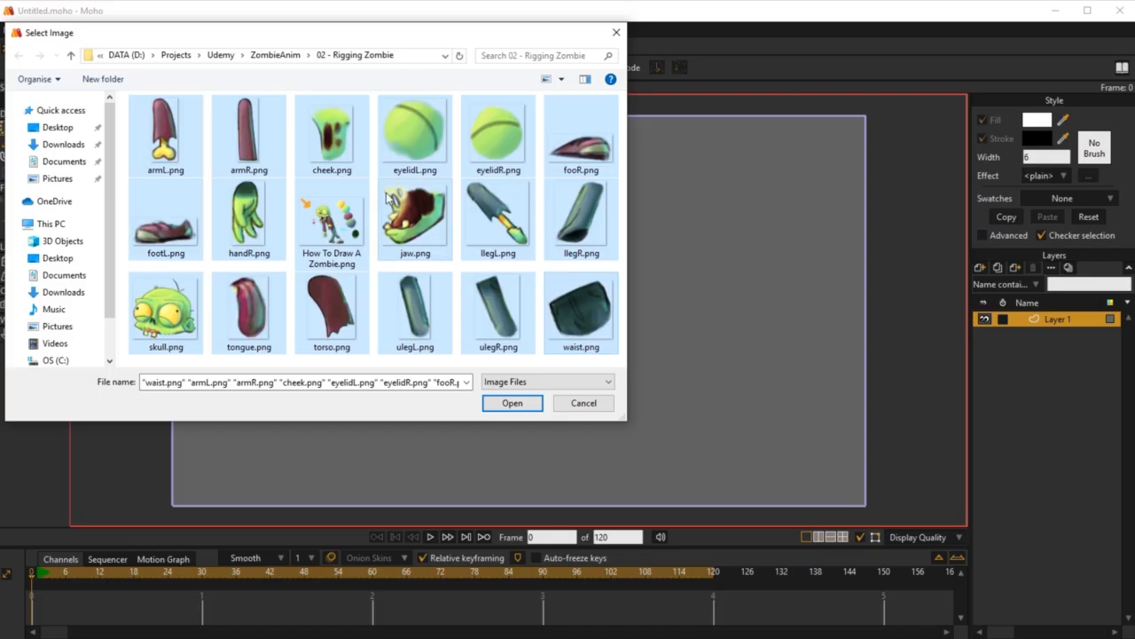
click(512, 404)
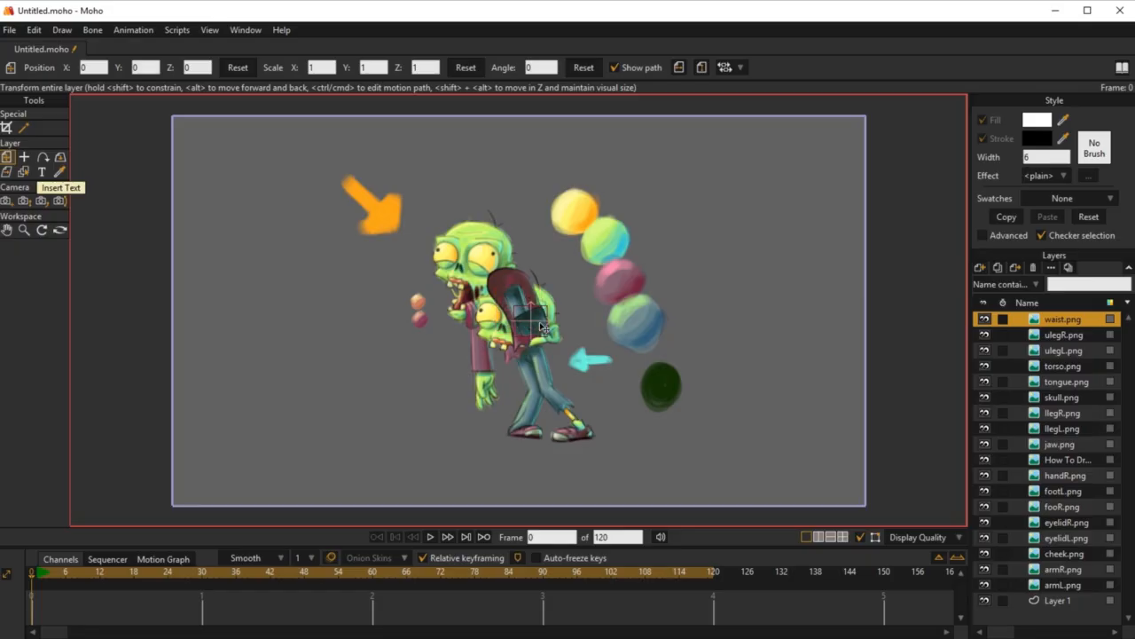
Step: Move the waist.png, ulegR.png and ulegL.png pieces away from the overlapping parts to the empty area beside the colour circles
drag(543, 327, 739, 321)
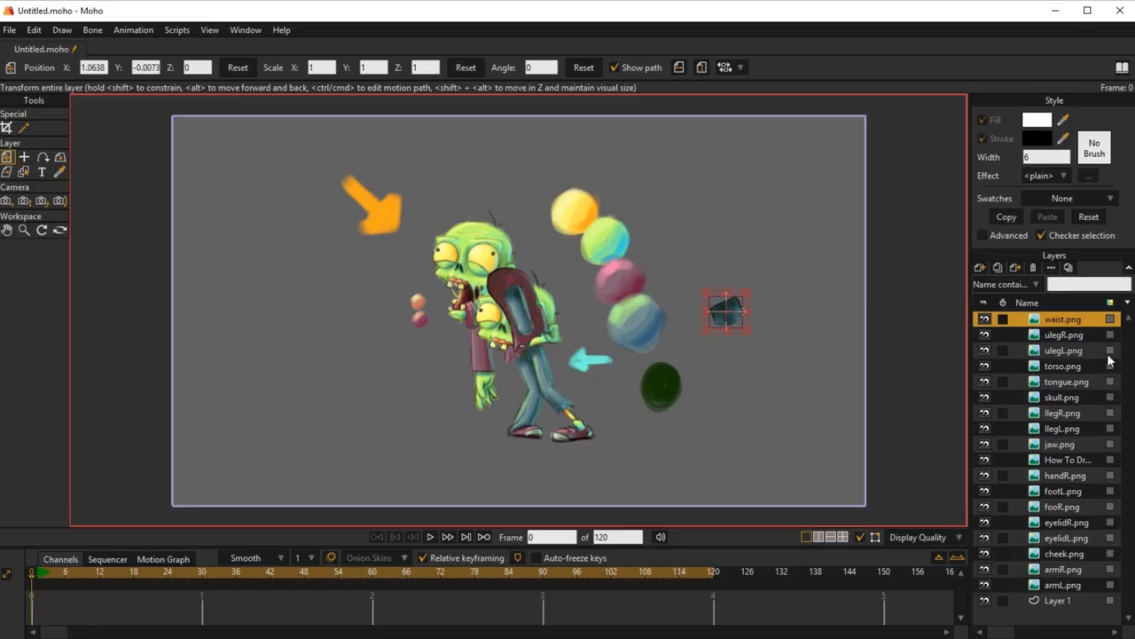
click(1067, 336)
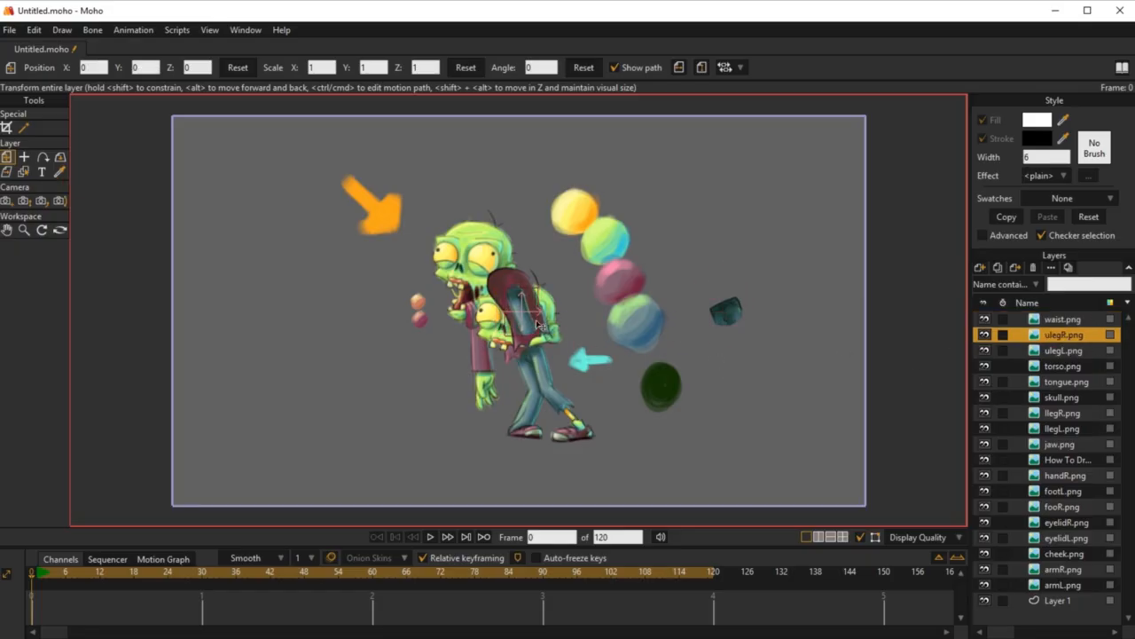
drag(541, 326, 794, 390)
click(1065, 350)
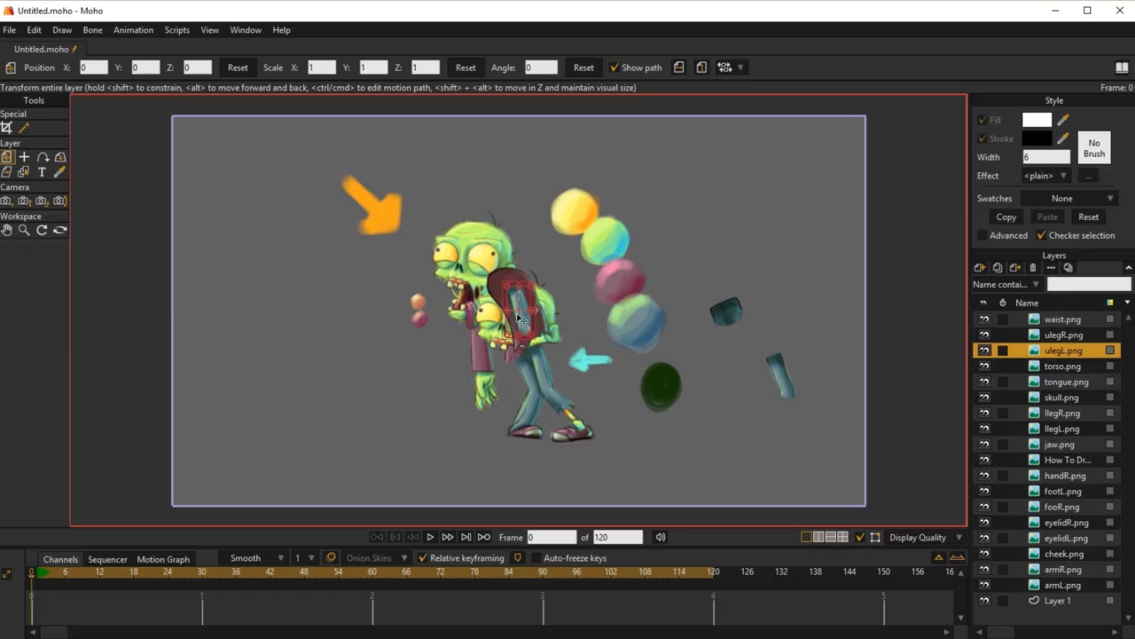
drag(522, 319, 713, 369)
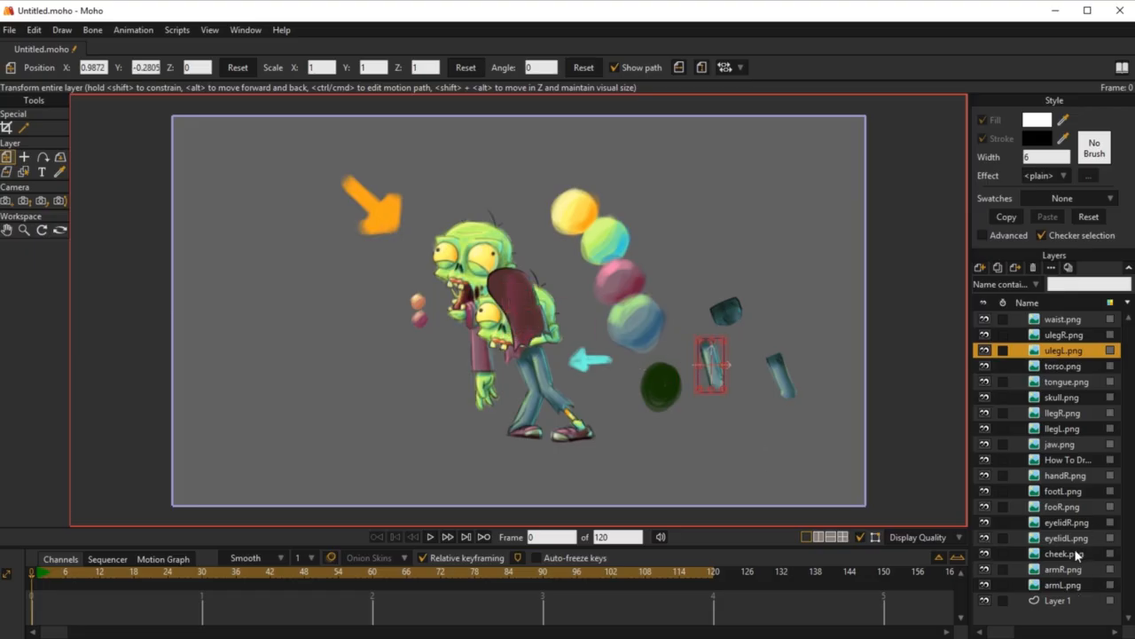
Step: Toggle the How To Draw A Zombie reference layer's visibility to check it, and move the layer below armL.png
click(1063, 460)
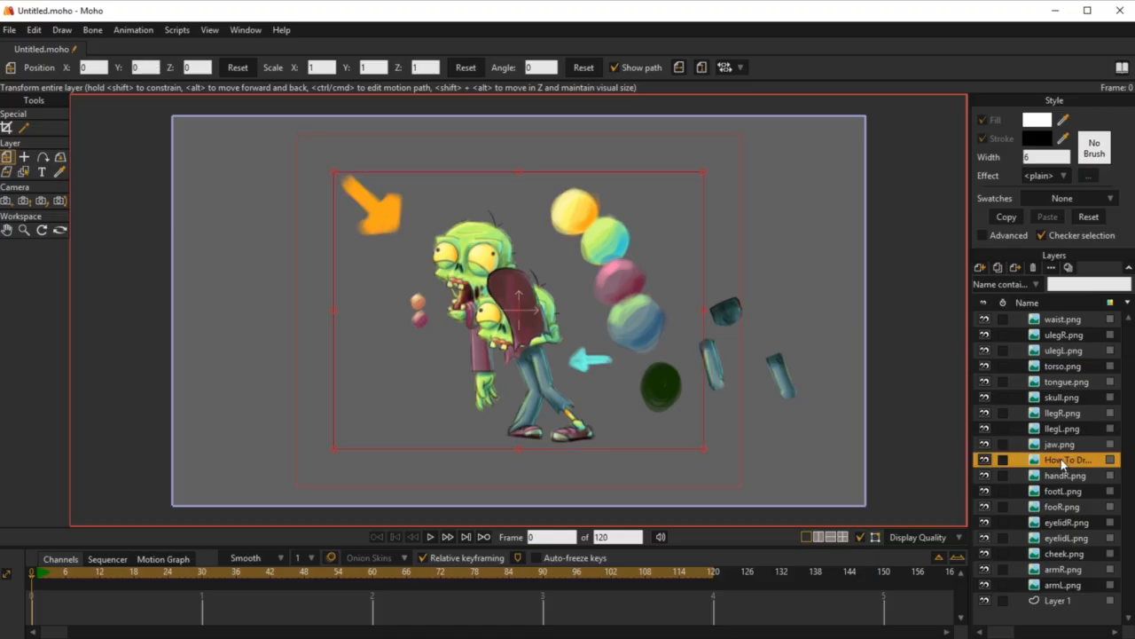
click(984, 459)
click(985, 459)
click(983, 459)
click(984, 460)
drag(1070, 463, 1059, 593)
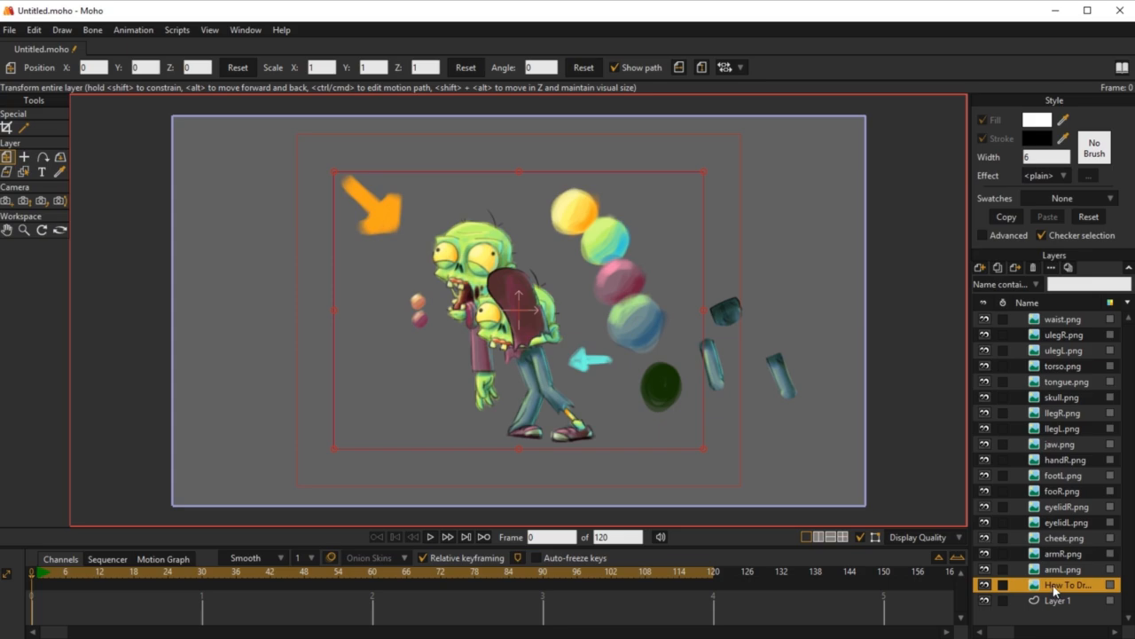
Step: Add a bone layer above waist.png and give it the name starting with "CutOutZo"
click(1062, 321)
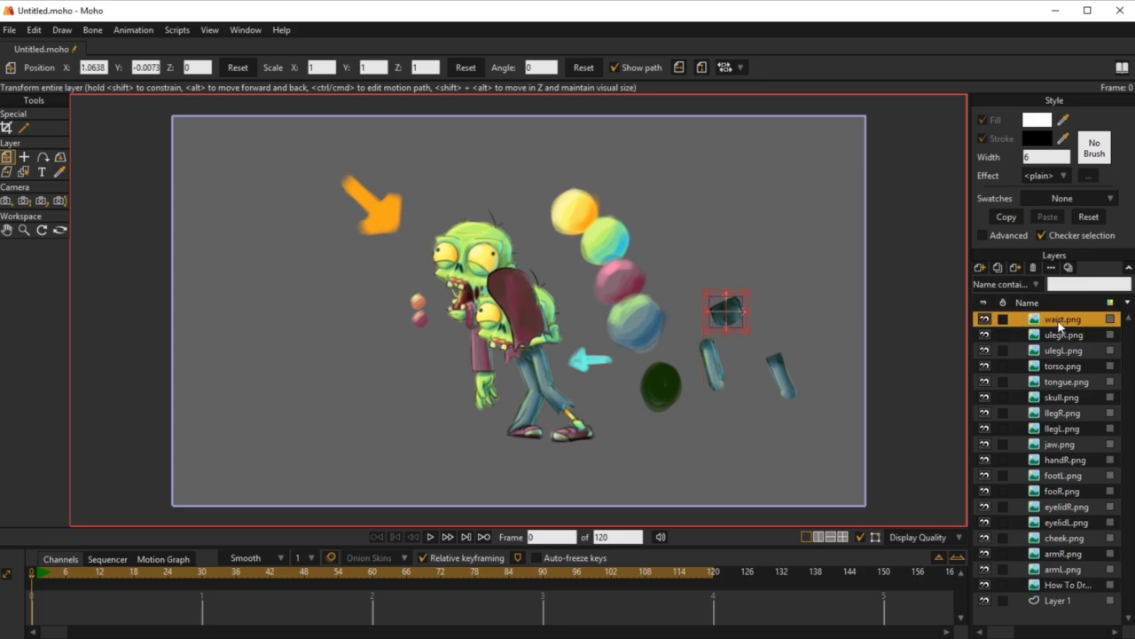
click(979, 268)
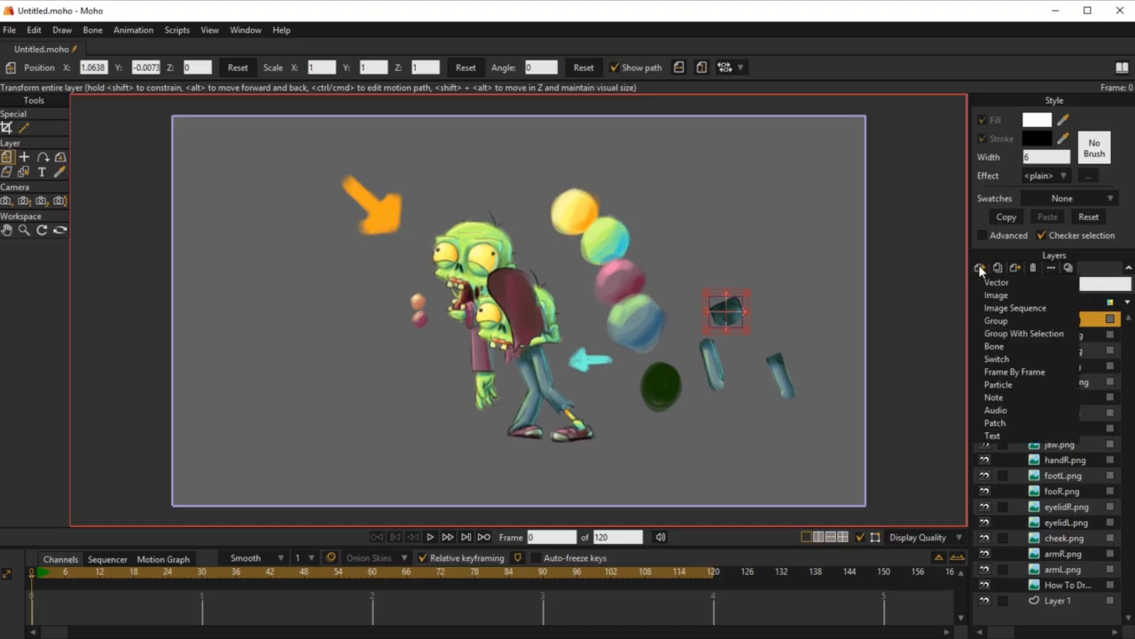
click(1010, 347)
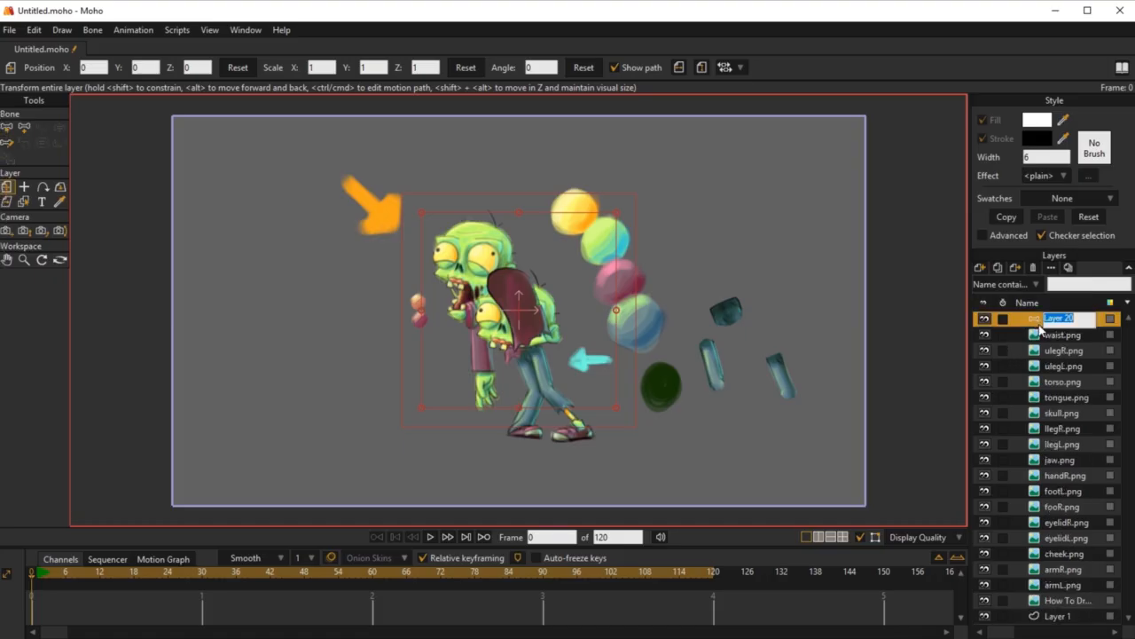
text(CutOutZo...)
key(Return)
Step: Put all the body part layers from waist.png to armL.png inside the new bone layer and collapse it
click(1059, 338)
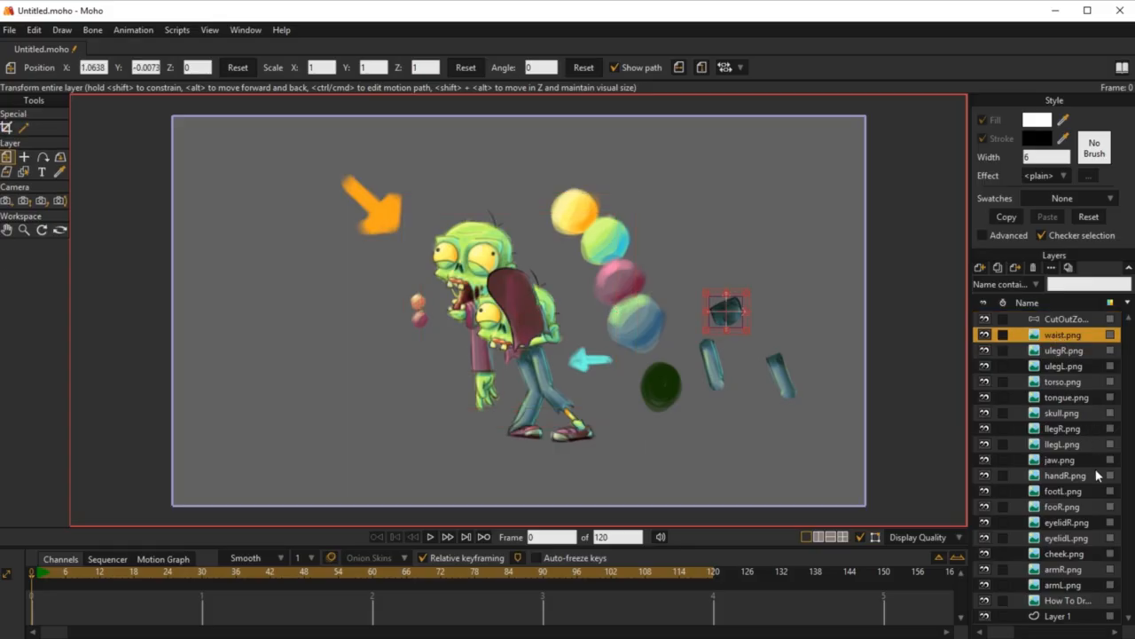
shift+click(1063, 583)
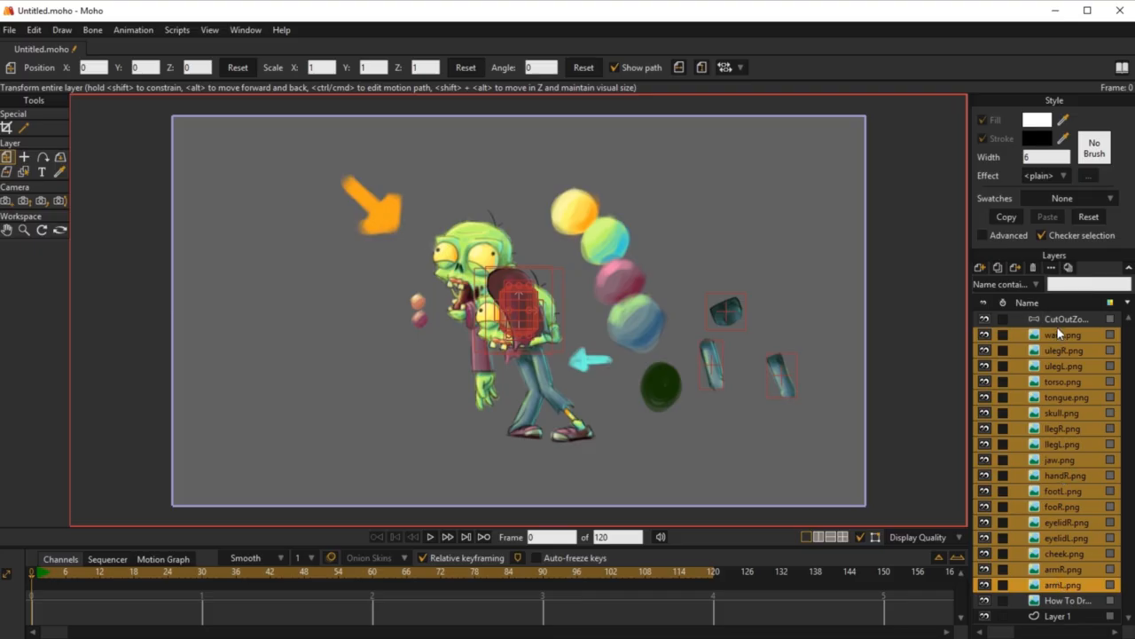
drag(1058, 329, 1058, 320)
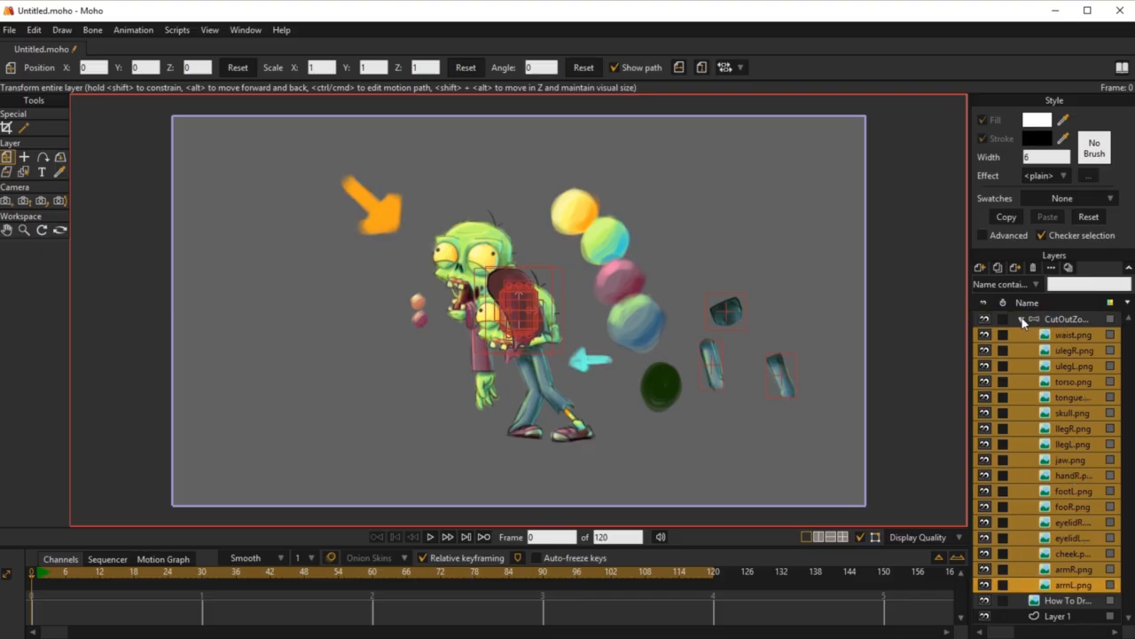
click(1020, 320)
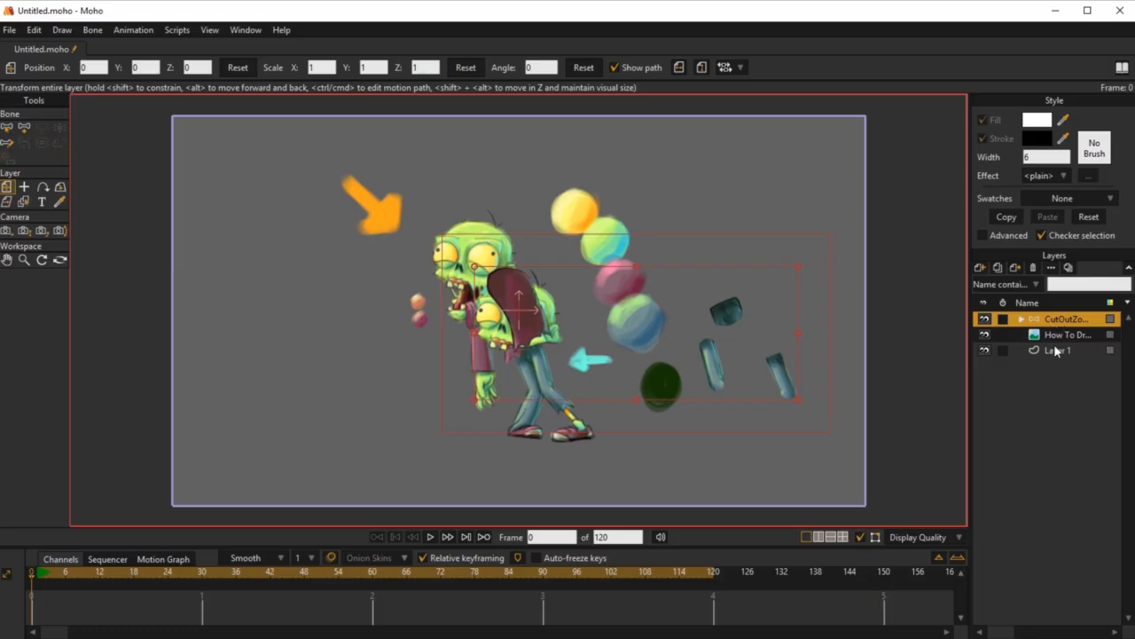
Step: Delete the unused Layer 1 from the layer stack
click(1054, 350)
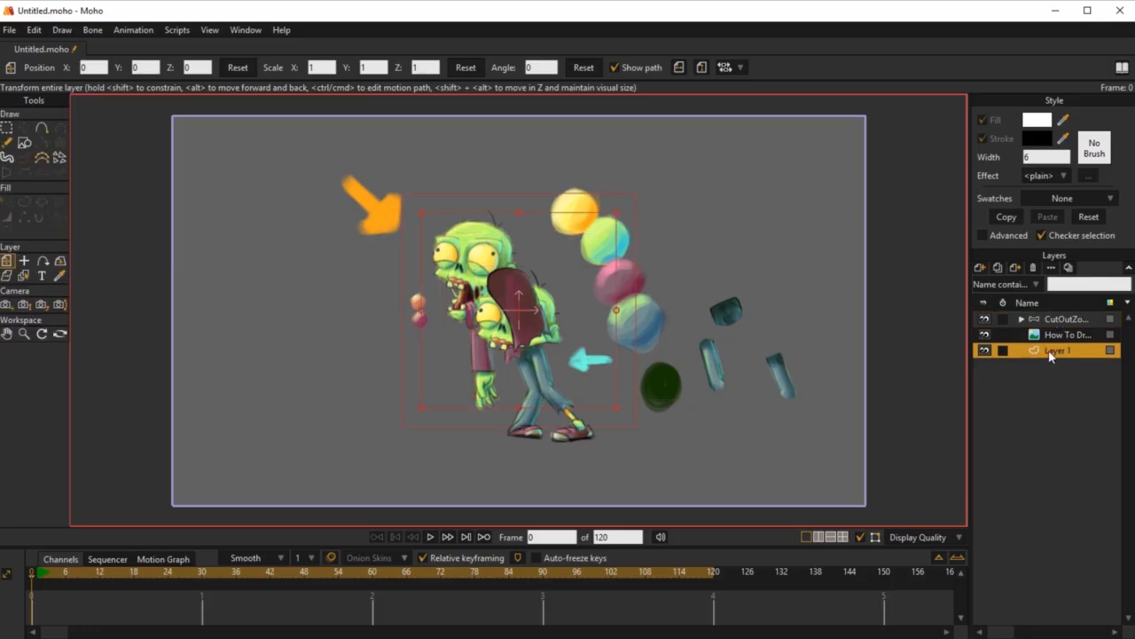
click(1034, 269)
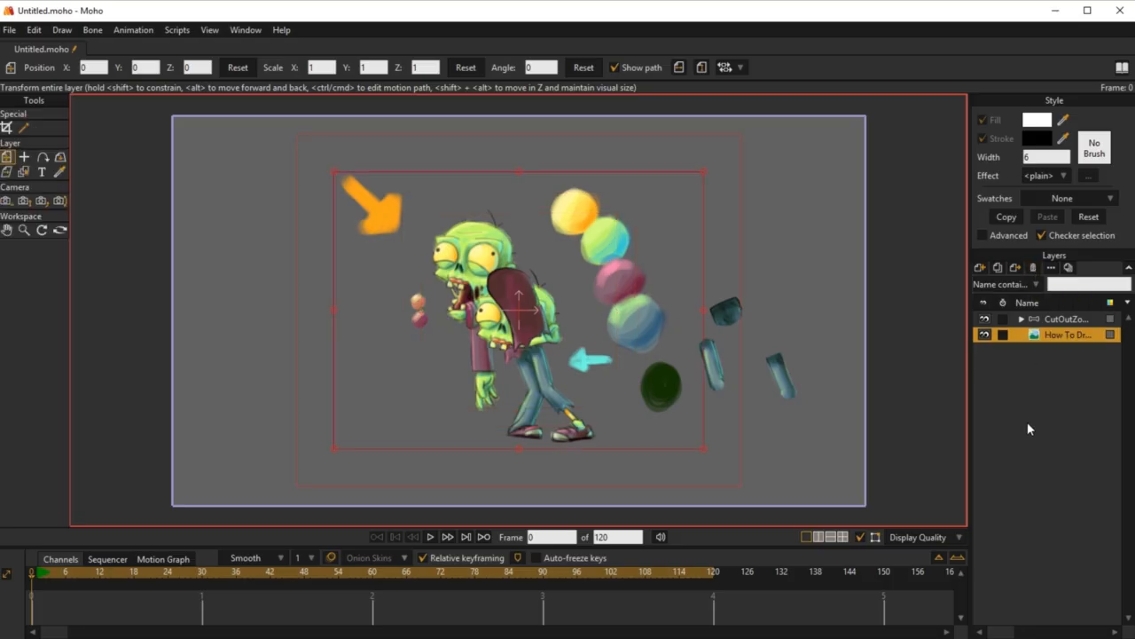
Step: Toggle the visibility of the bone layer and the How To Draw A Zombie reference layer to compare the body parts with the drawing
click(983, 333)
click(981, 319)
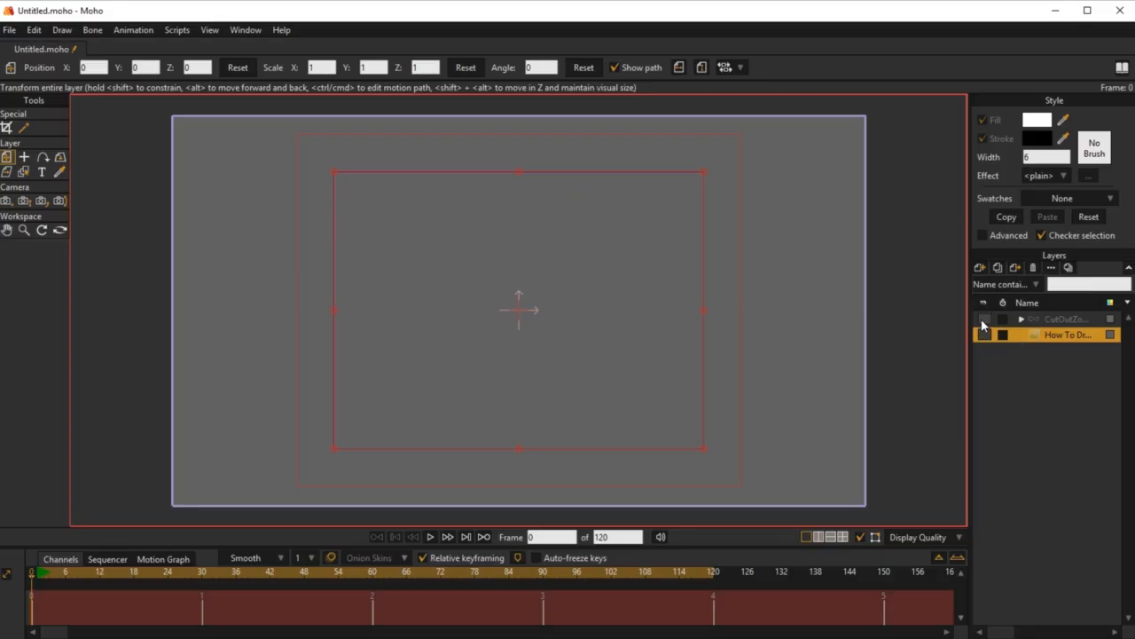
click(981, 318)
click(985, 335)
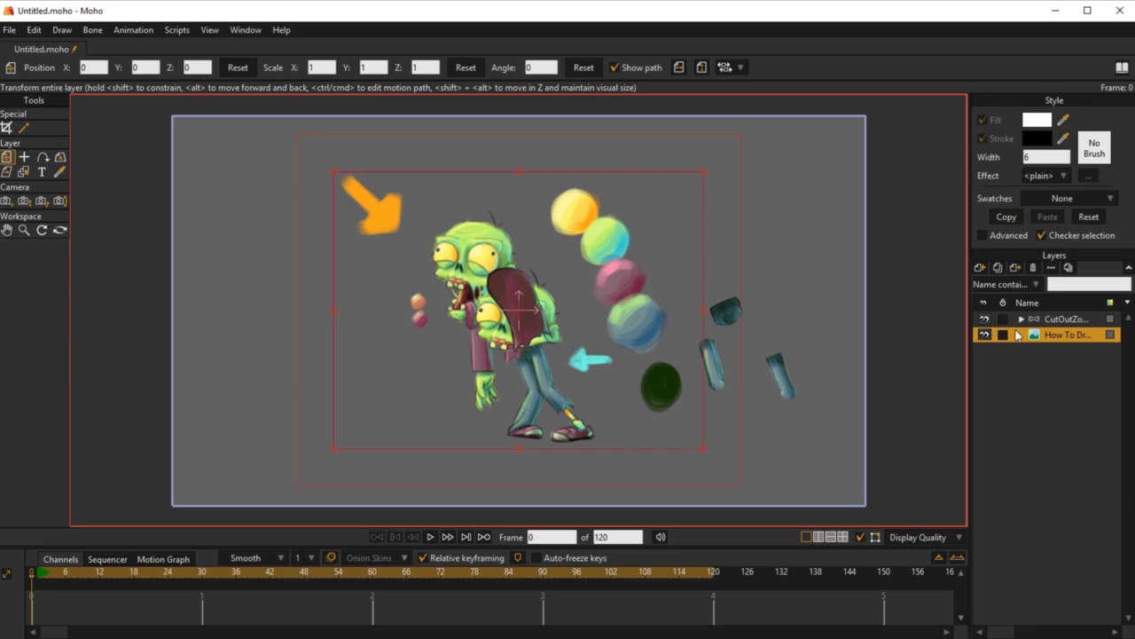
click(984, 323)
click(984, 321)
click(986, 325)
click(985, 323)
scroll(462, 295, up, 2)
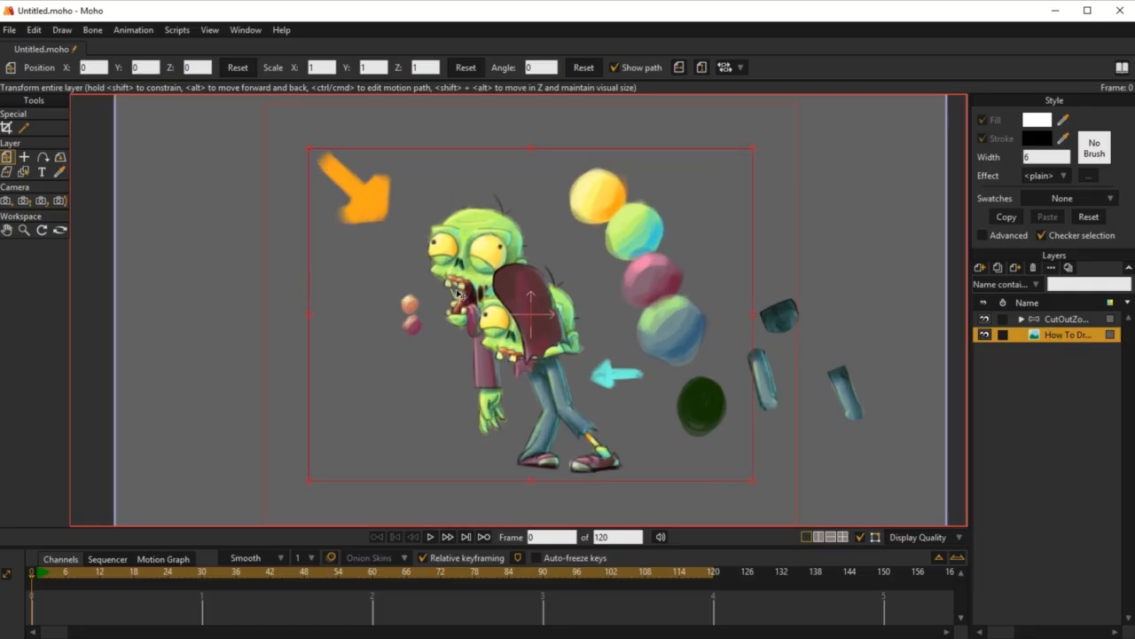
scroll(511, 295, up, 1)
scroll(512, 288, up, 1)
scroll(513, 289, down, 5)
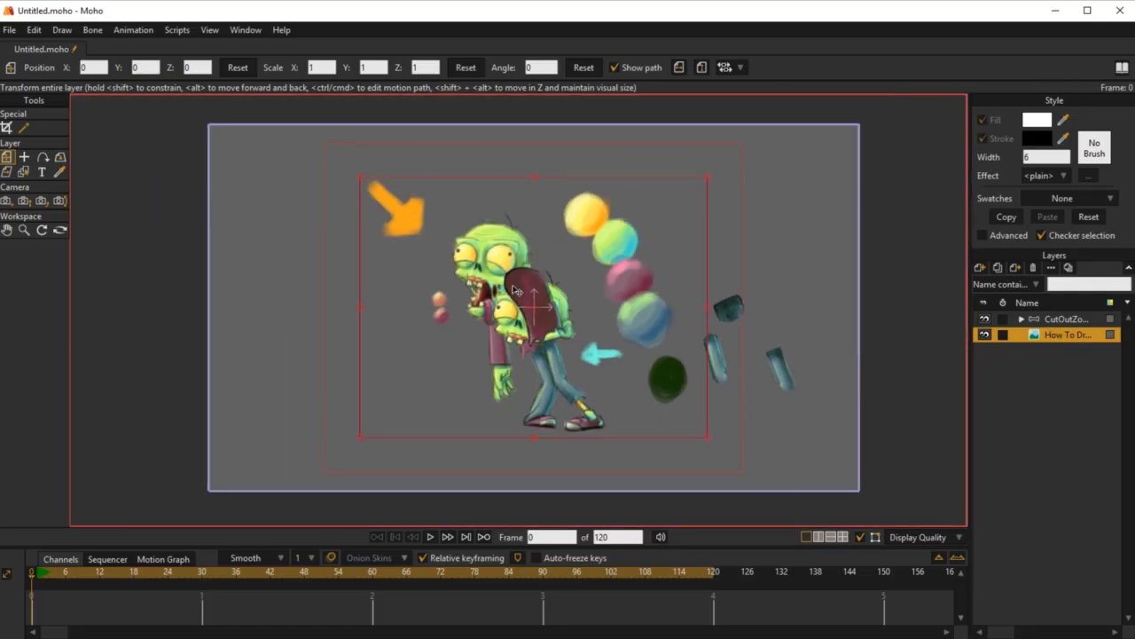
scroll(516, 291, up, 3)
scroll(517, 291, down, 1)
scroll(516, 291, up, 2)
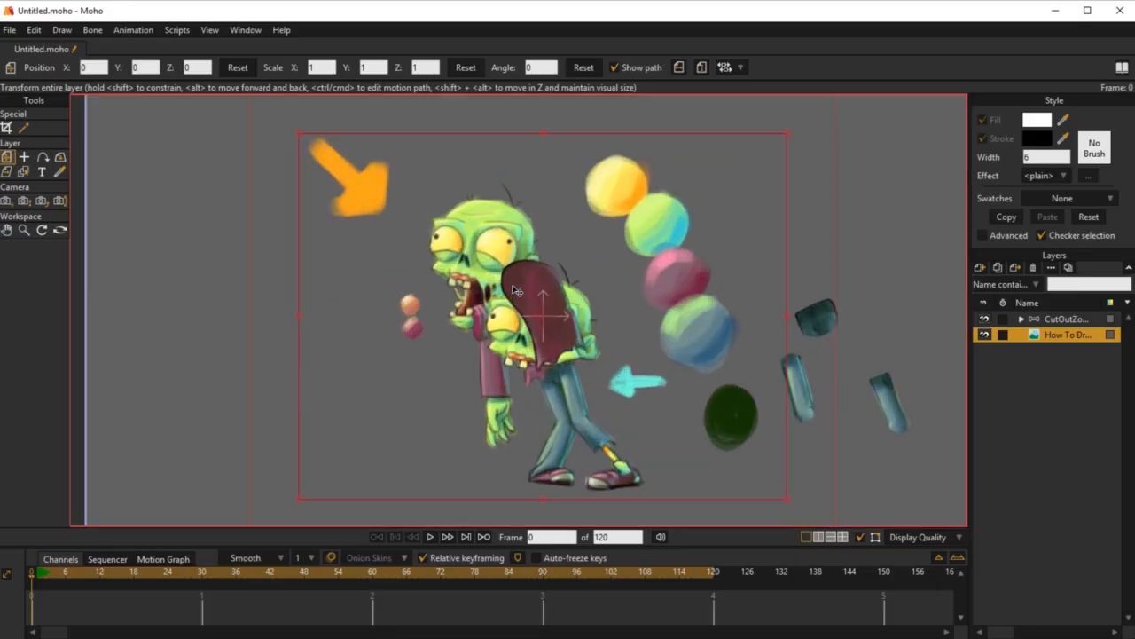
scroll(517, 291, down, 6)
scroll(517, 291, up, 6)
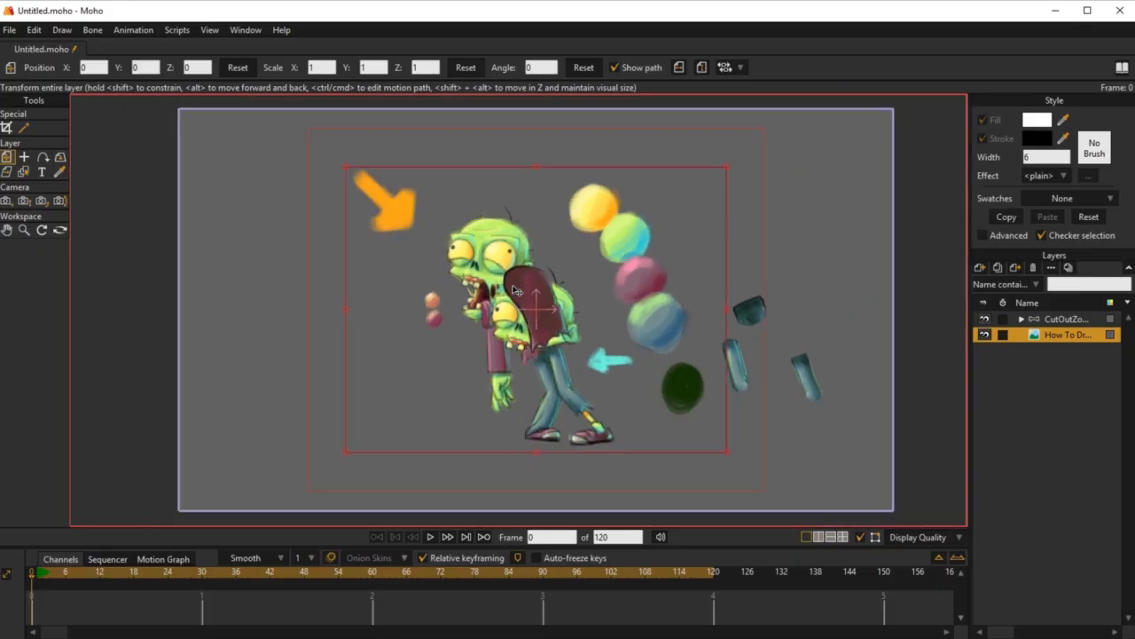
scroll(516, 291, up, 1)
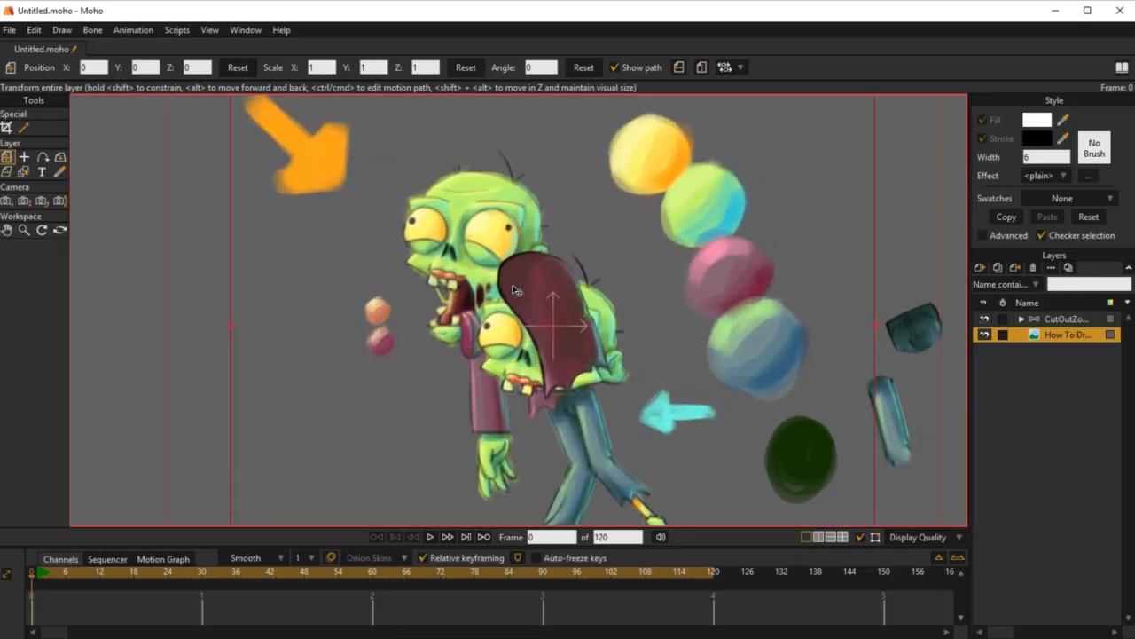
scroll(522, 249, down, 2)
scroll(522, 249, up, 1)
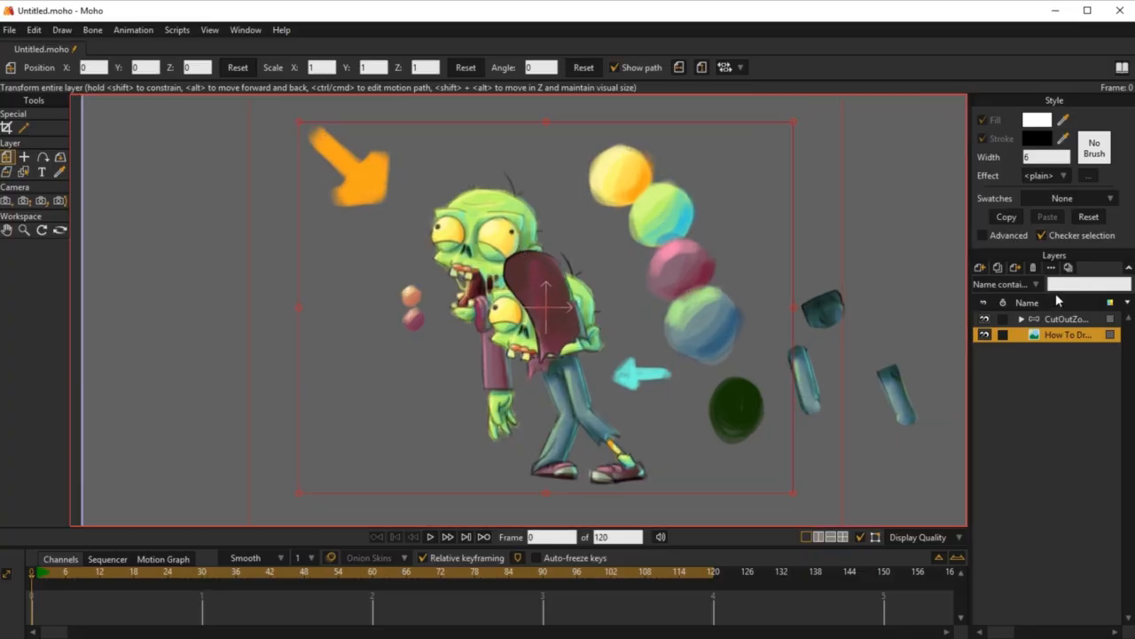
Step: Expand the bone layer and switch its visibility off and on to compare the loose body parts with the reference zombie
click(1021, 318)
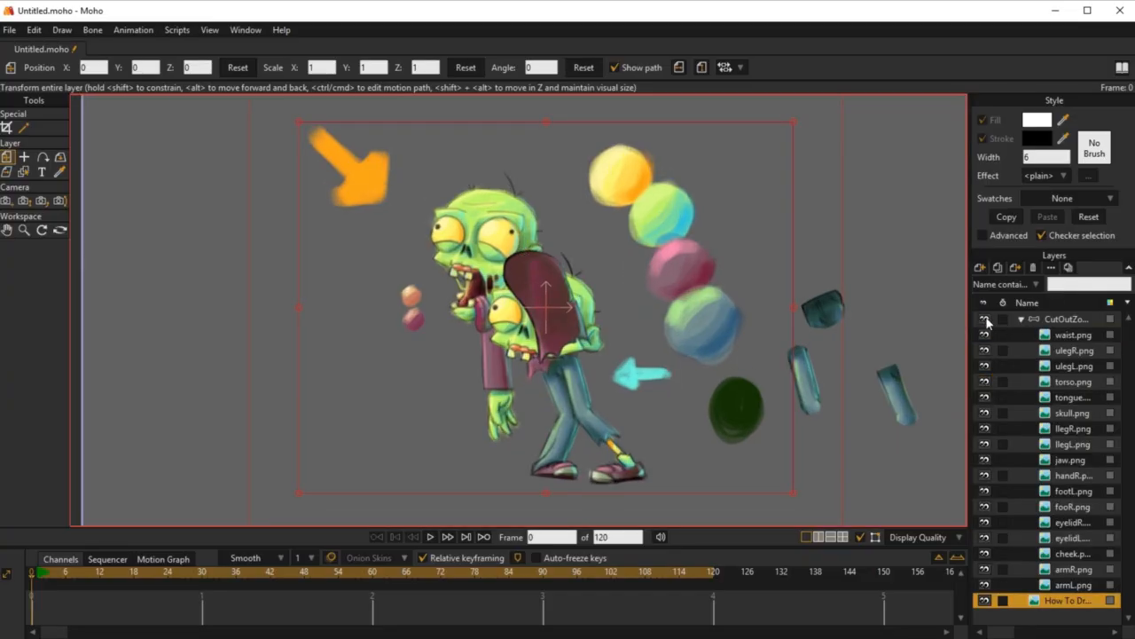
click(985, 319)
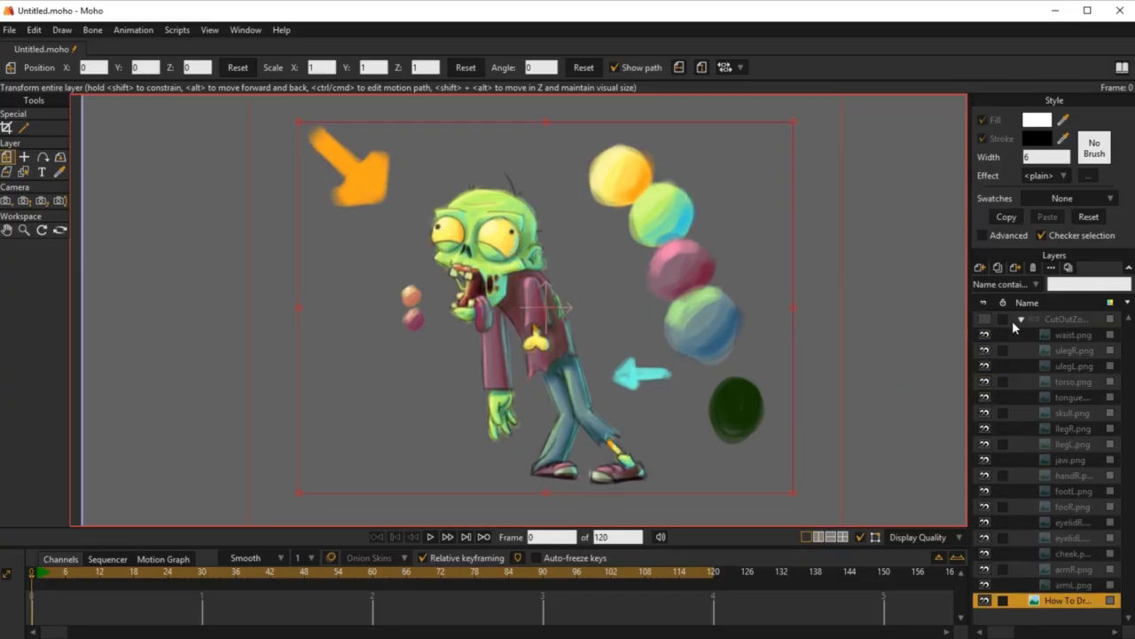
click(984, 321)
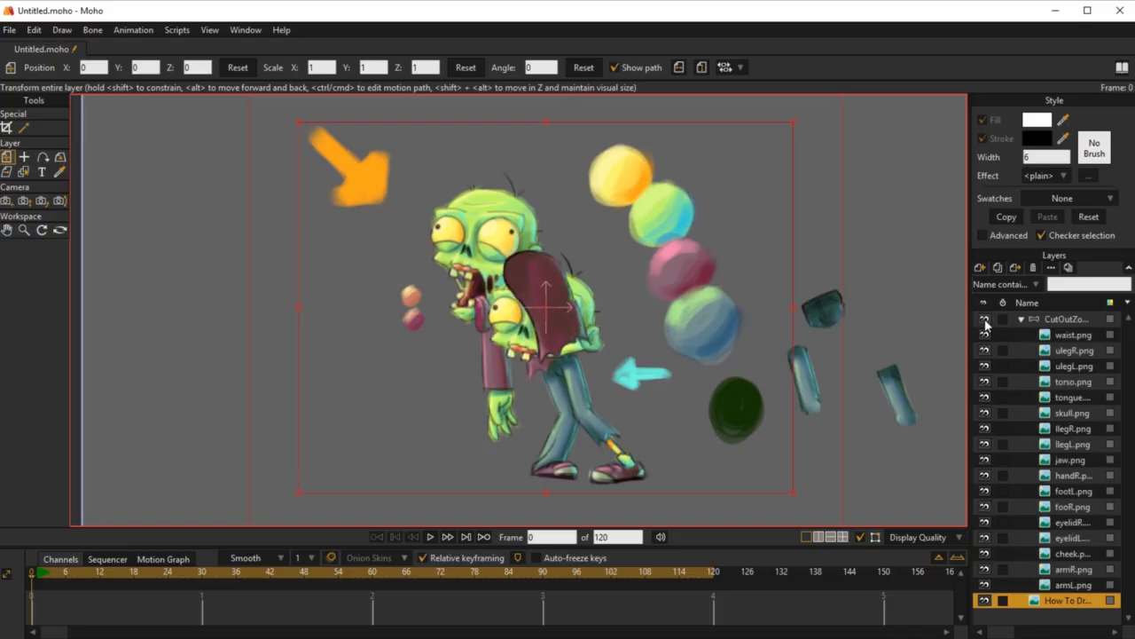
click(985, 321)
click(984, 321)
click(985, 321)
click(984, 322)
Step: Try to hide all the body part layers from waist.png to armL.png together as one selection
click(1084, 334)
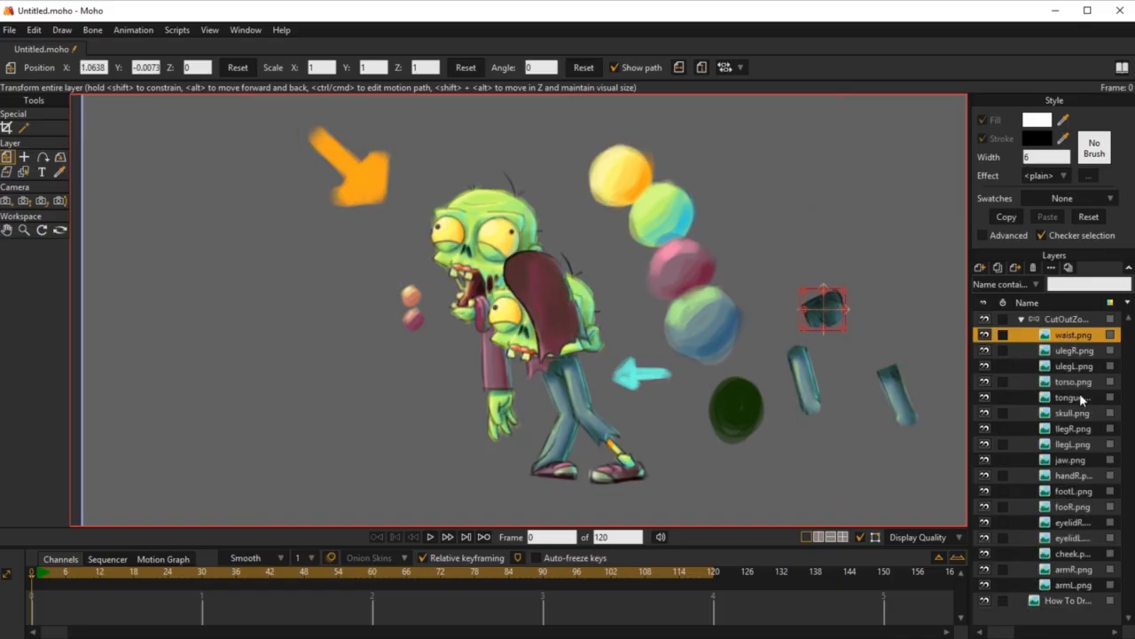
shift+click(1069, 586)
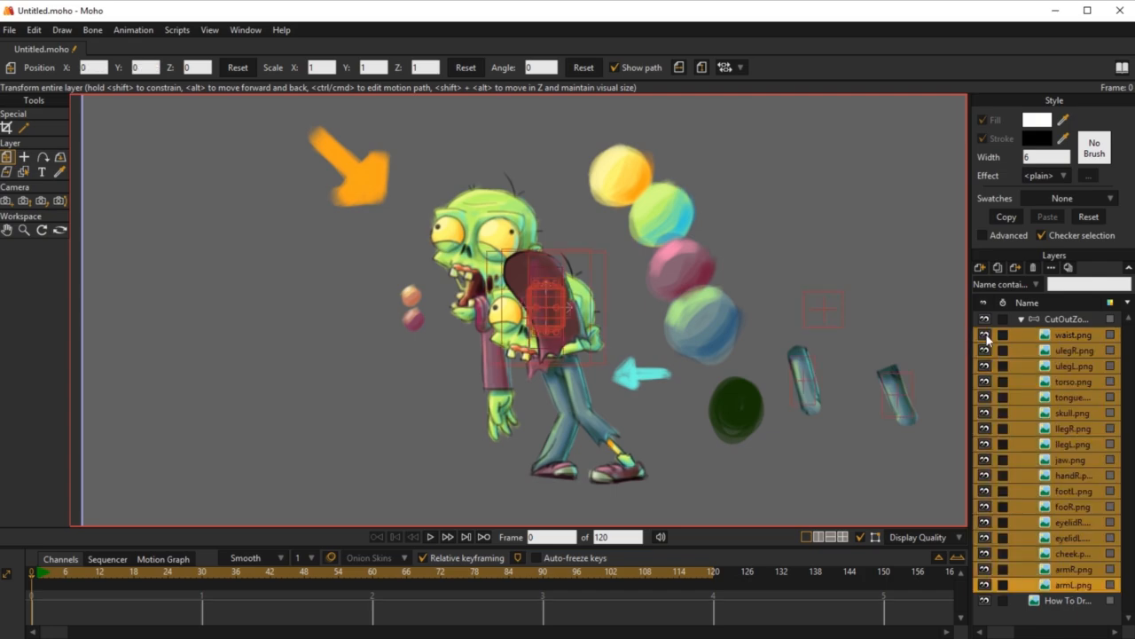
click(986, 335)
click(985, 349)
click(986, 348)
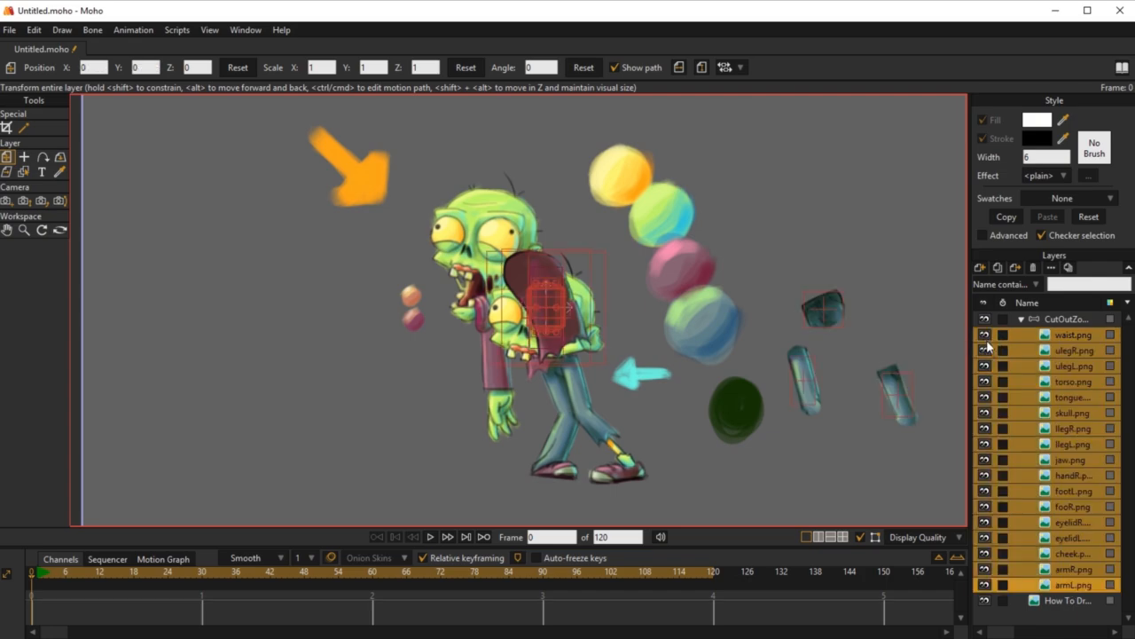
Step: Hide every body part layer from waist.png to armL.png individually, keeping the bone layer and the reference layer visible
click(1029, 318)
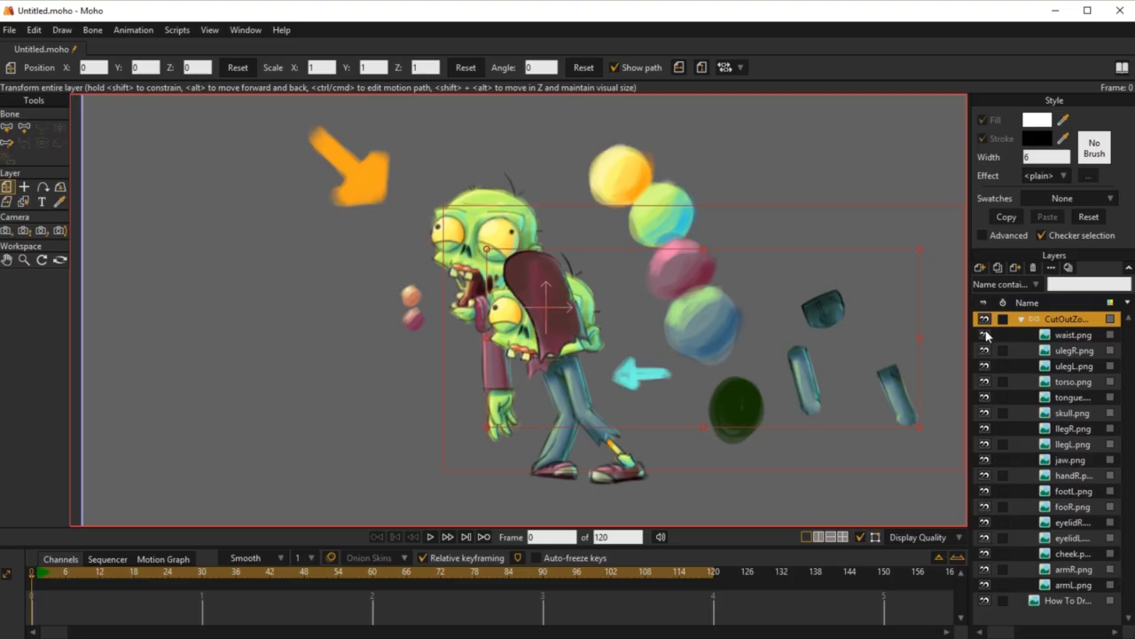
drag(986, 334, 984, 588)
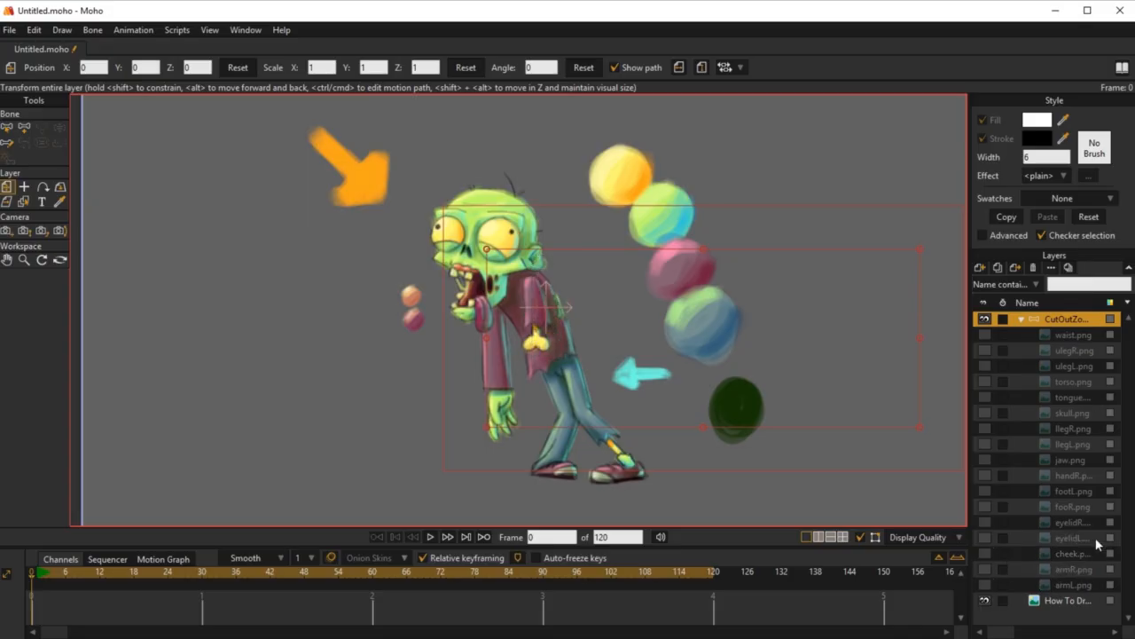
Step: Show armL.png and move it onto the matching upper arm with the exposed bone in the reference drawing
click(985, 586)
click(1064, 585)
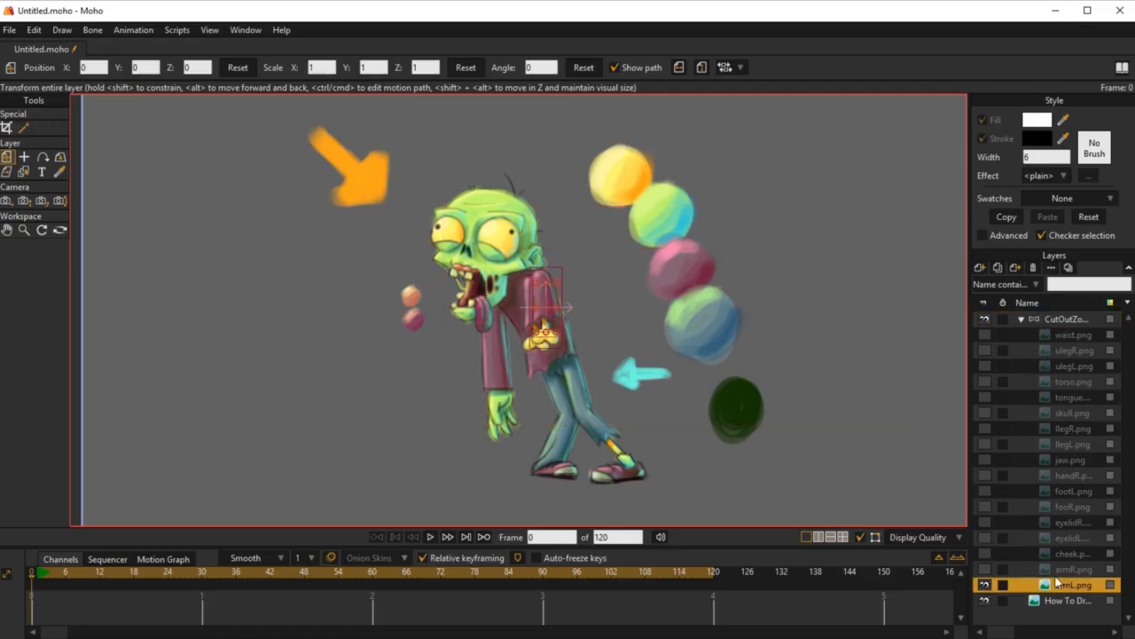
drag(621, 287, 598, 292)
Step: Show armR.png and move it over the long hanging sleeve above the zombie's hand in the reference drawing
click(1071, 569)
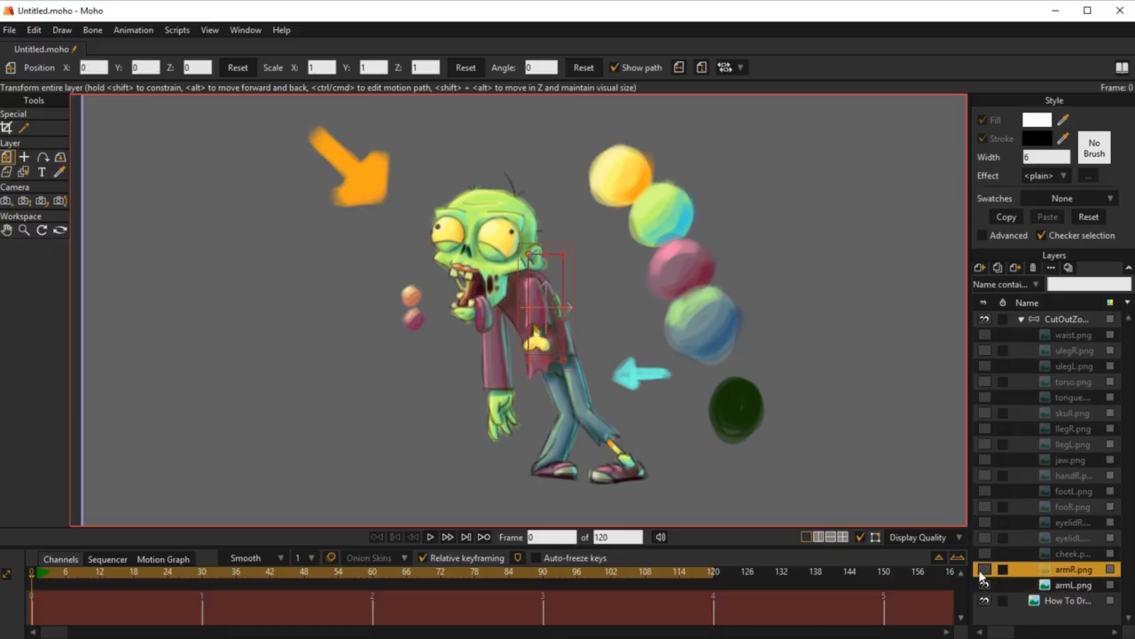
click(984, 568)
drag(552, 290, 502, 312)
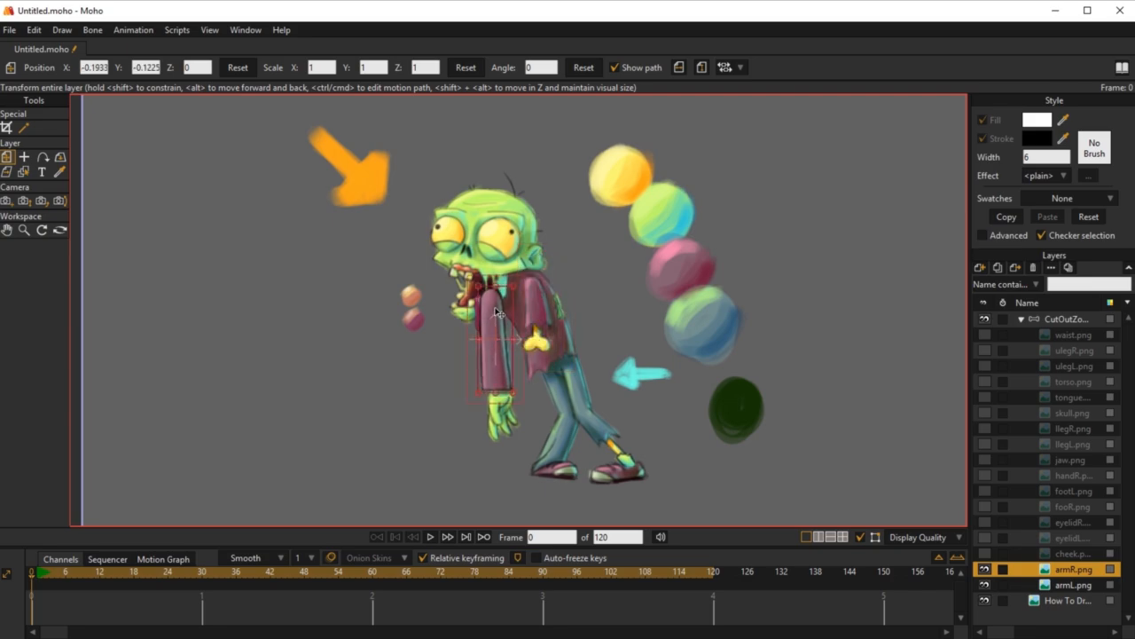
Step: Move the armR.png layer below armL.png inside the bone layer
click(1067, 585)
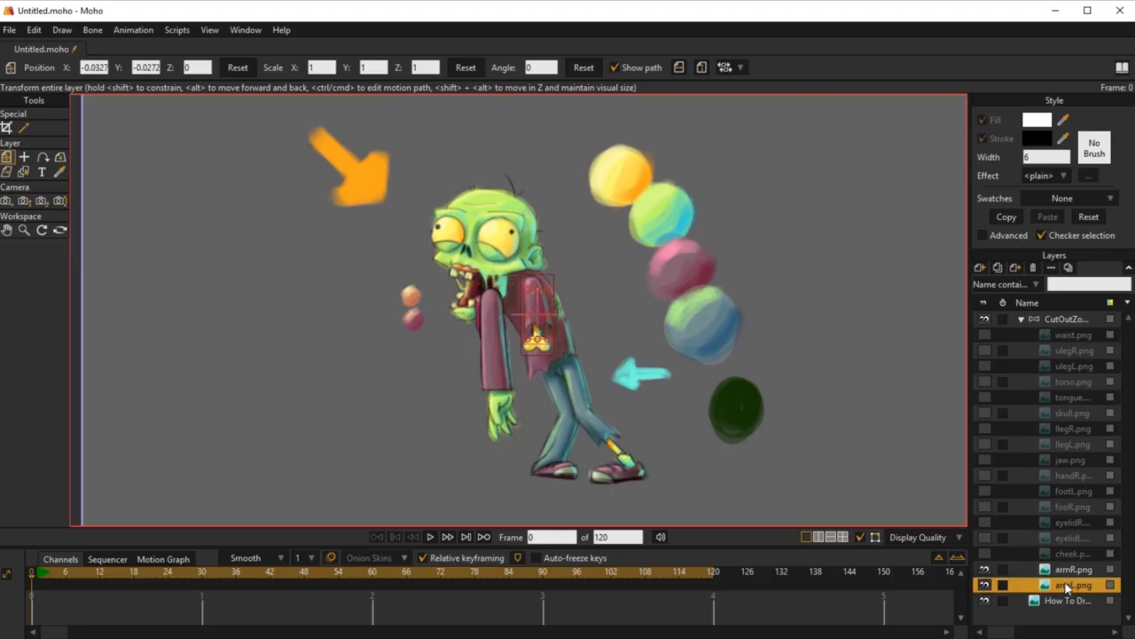
click(1067, 570)
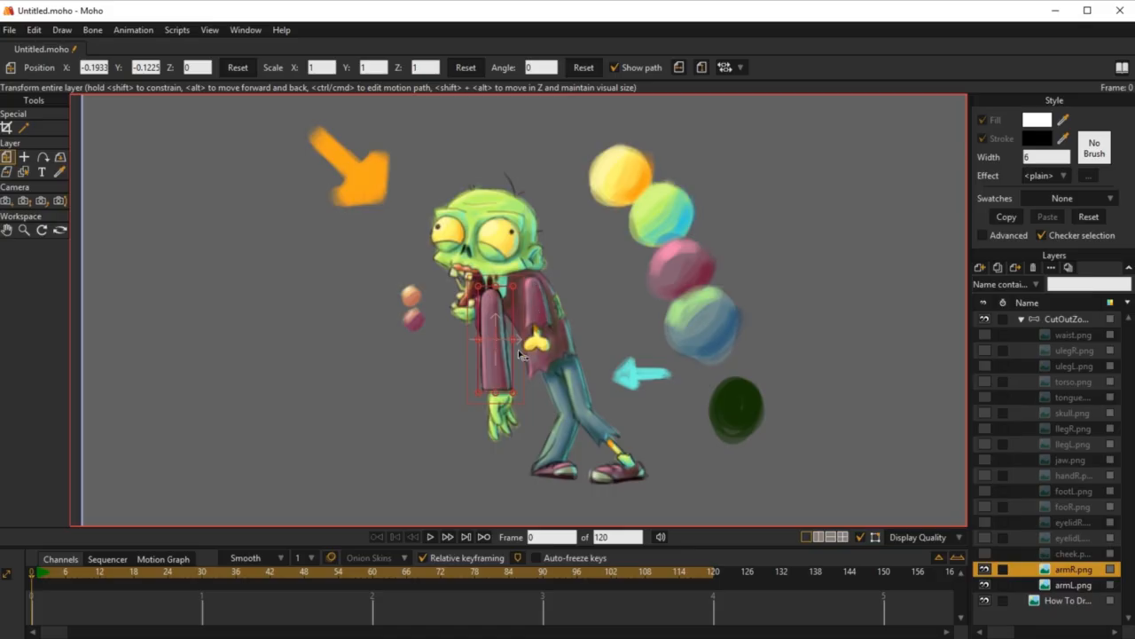
drag(1082, 580, 1079, 599)
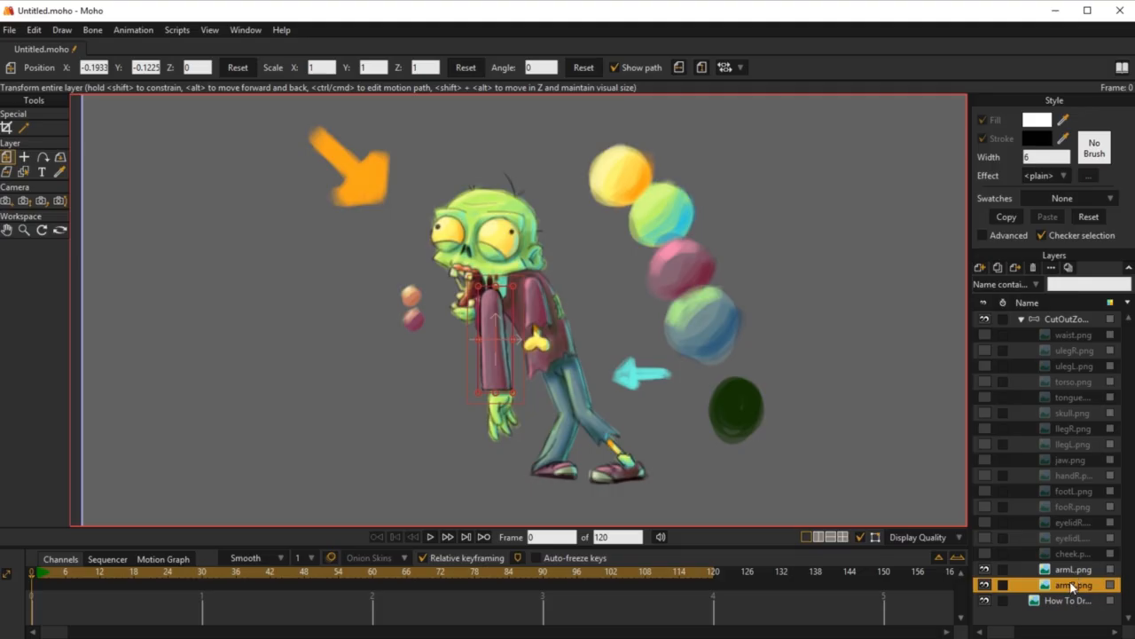
Step: Show the cheek layer and move it onto the torn cheek beside the reference zombie's mouth
click(1072, 556)
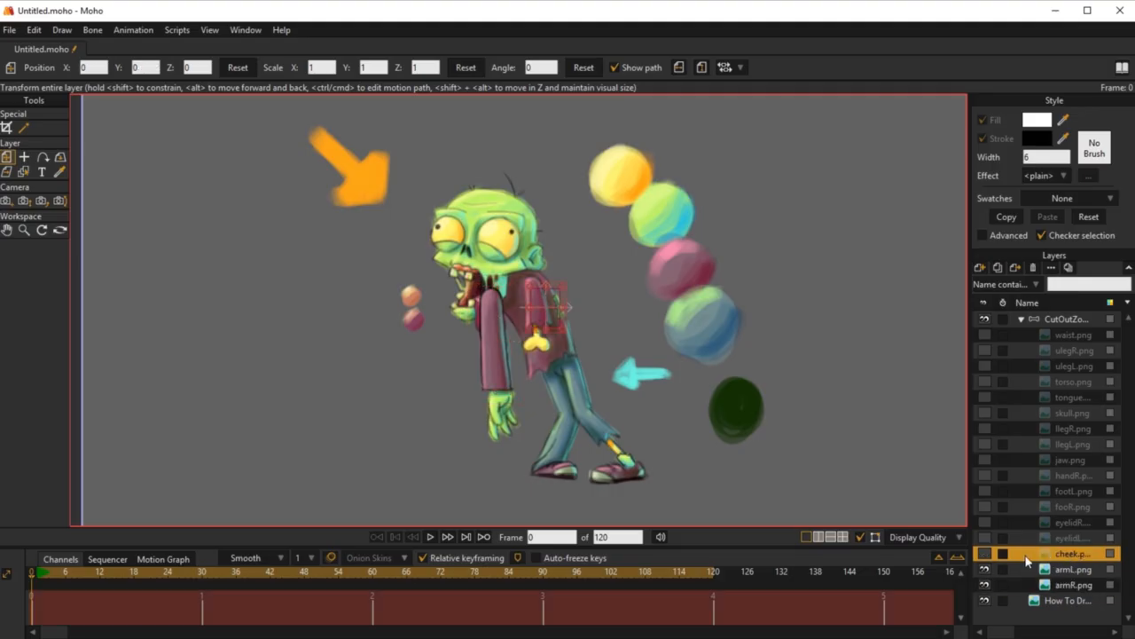
click(985, 555)
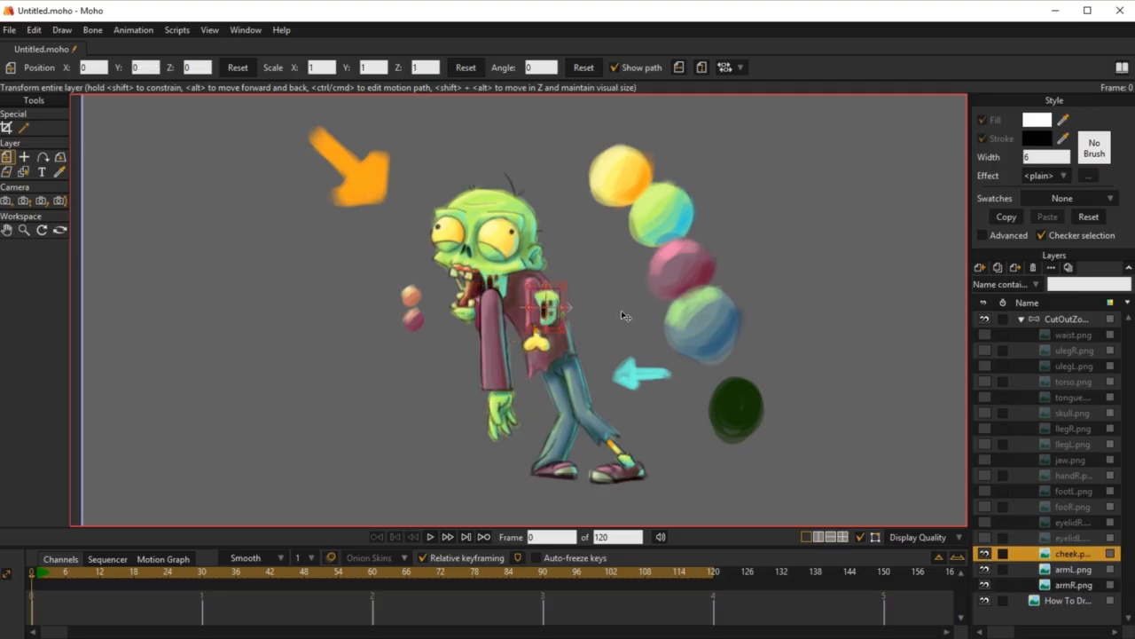
drag(550, 304, 496, 271)
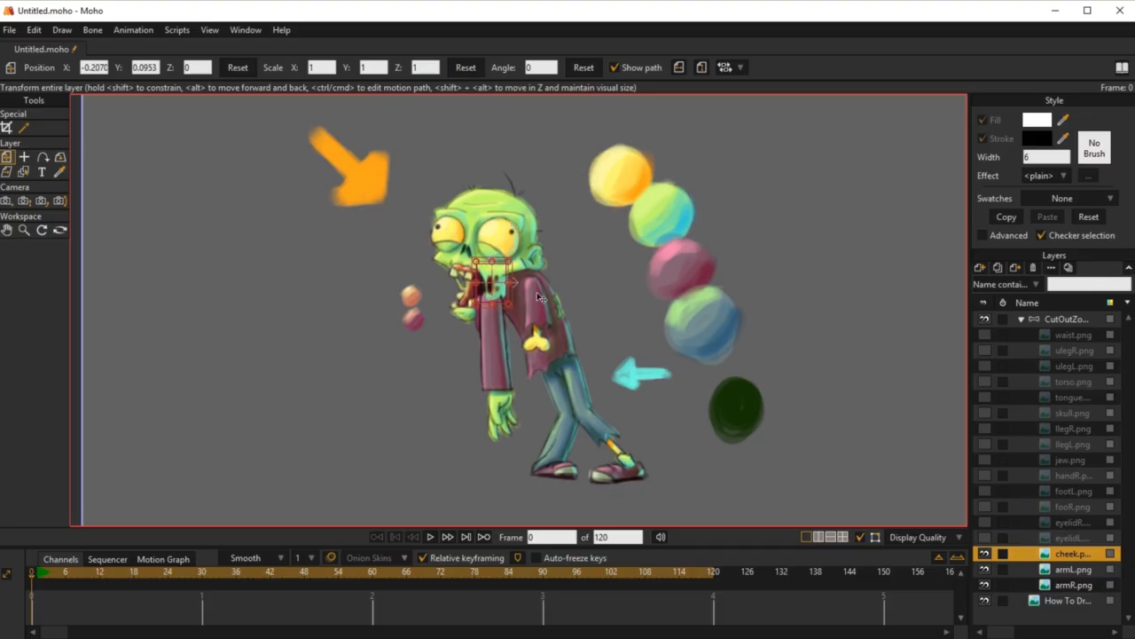
Step: Show the eyelidL layer and move it over the larger eye nearest the ear on the reference zombie
click(1072, 539)
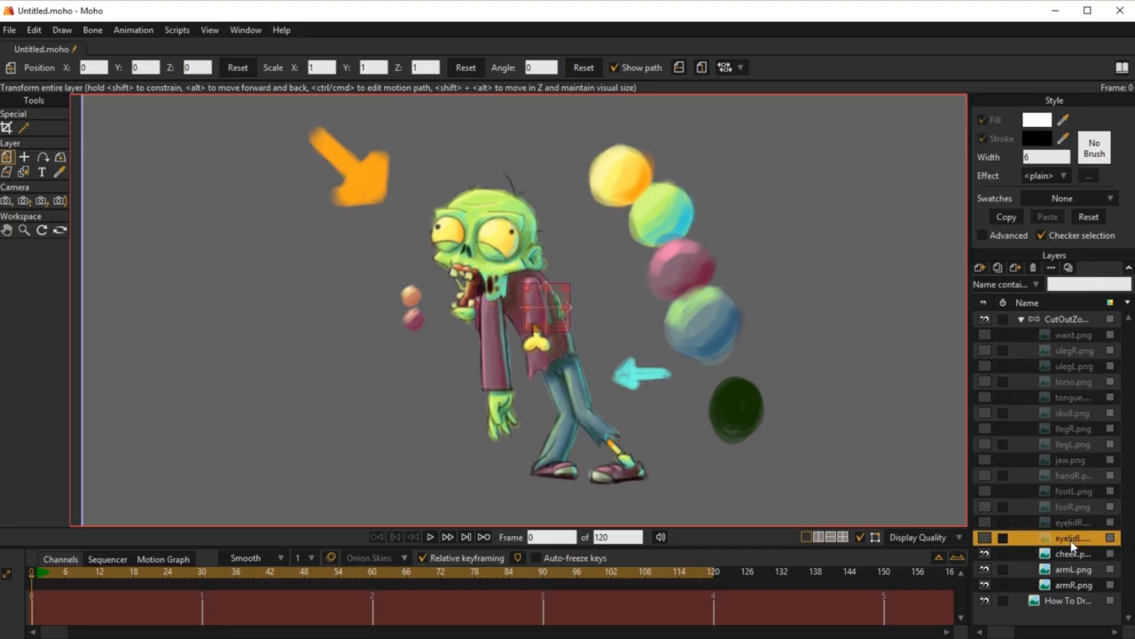
click(983, 540)
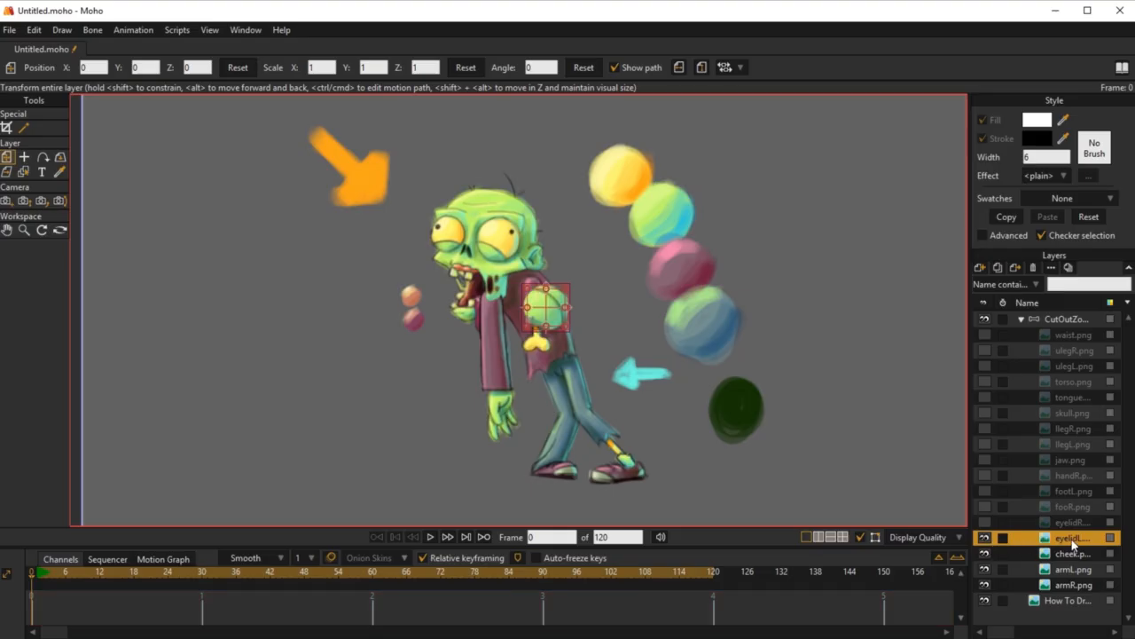
drag(548, 299, 501, 235)
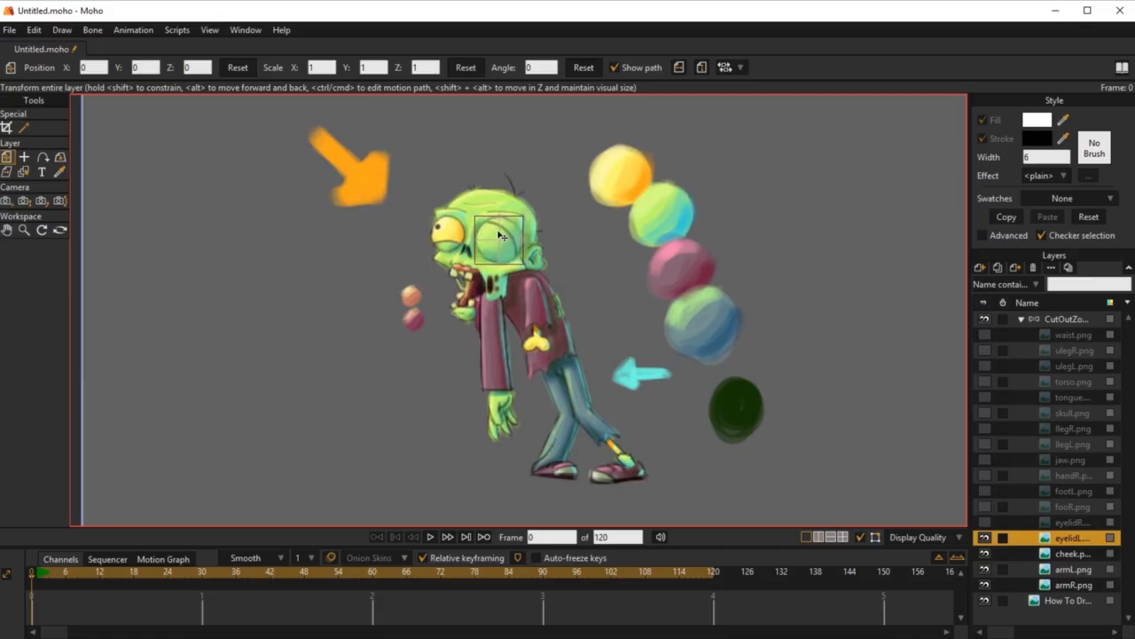
Step: Show the eyelidR layer, move it over the zombie's smaller front eye and rotate it by about 17.6 degrees
click(1075, 522)
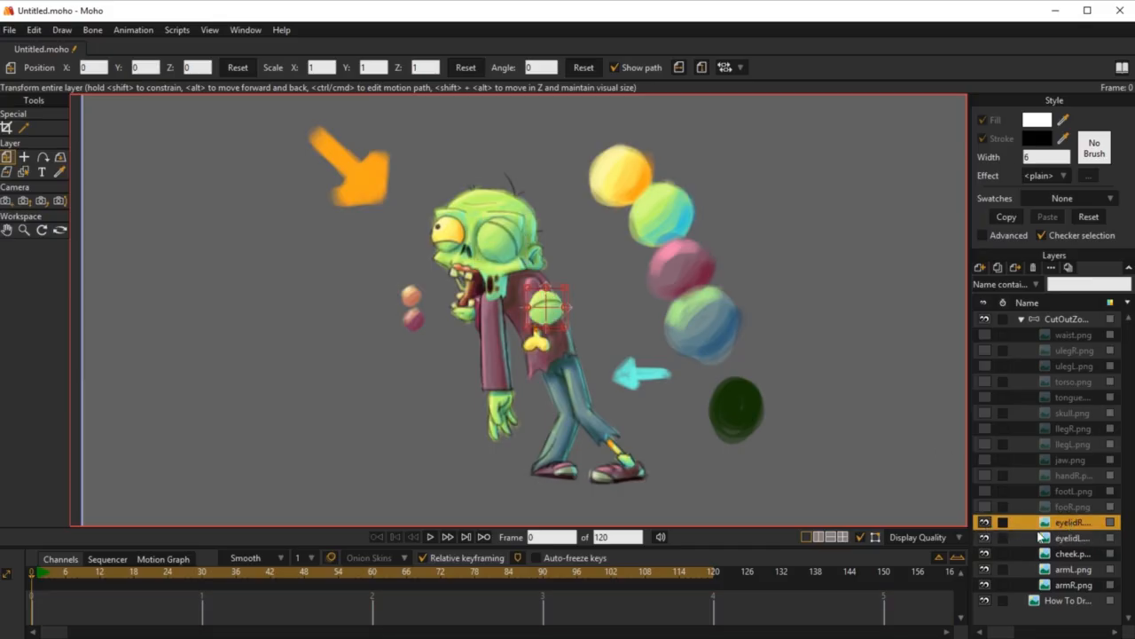
drag(559, 309, 450, 238)
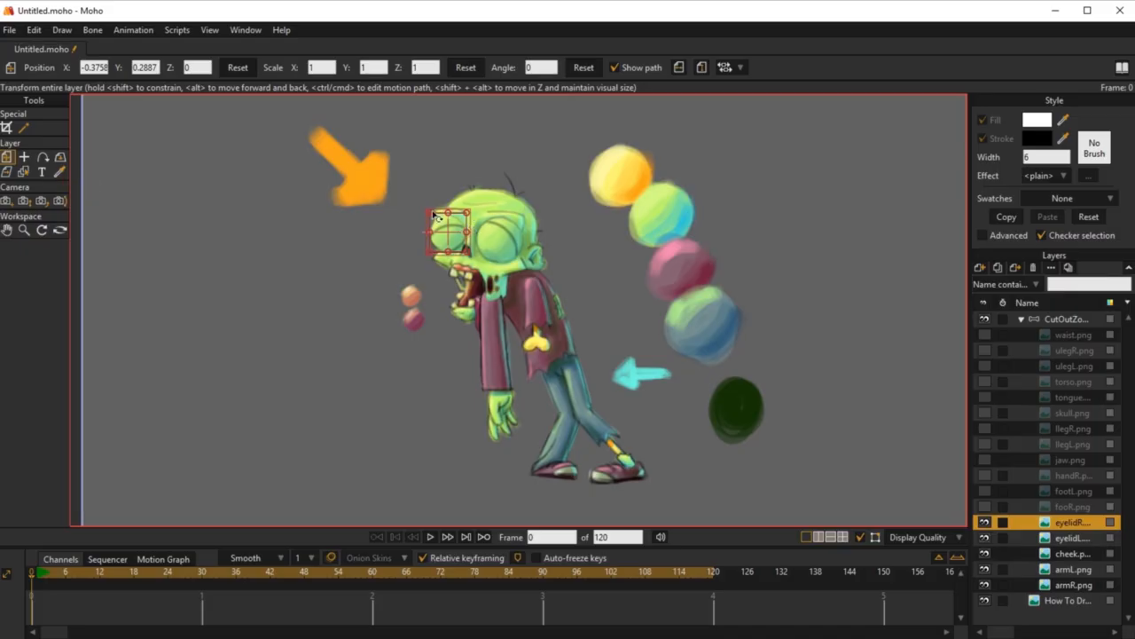
click(471, 248)
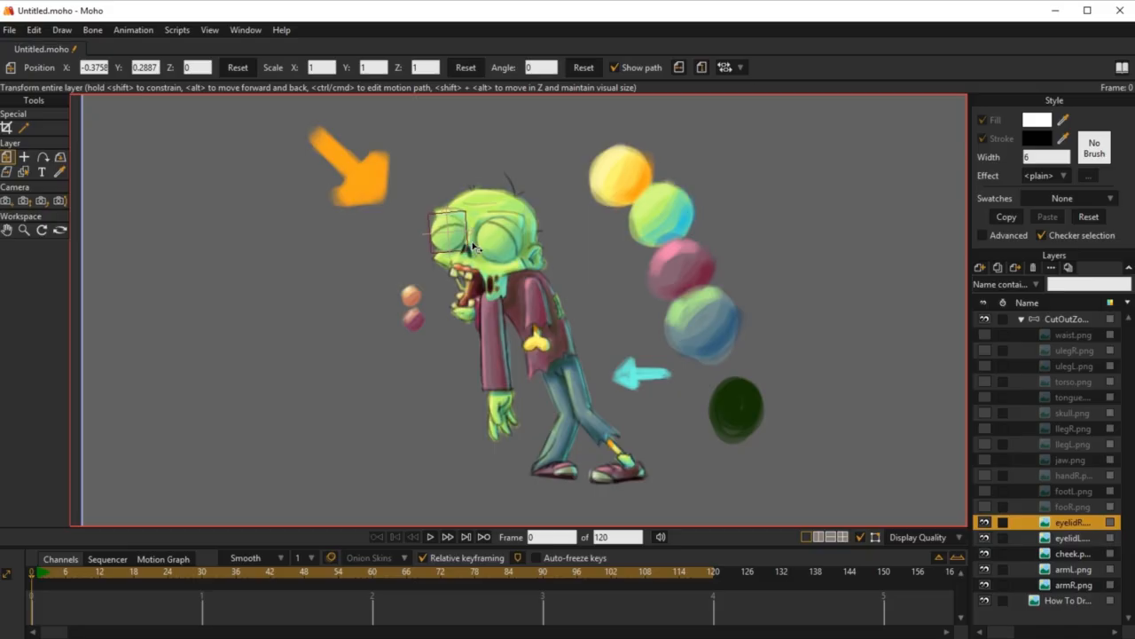
drag(476, 247, 480, 244)
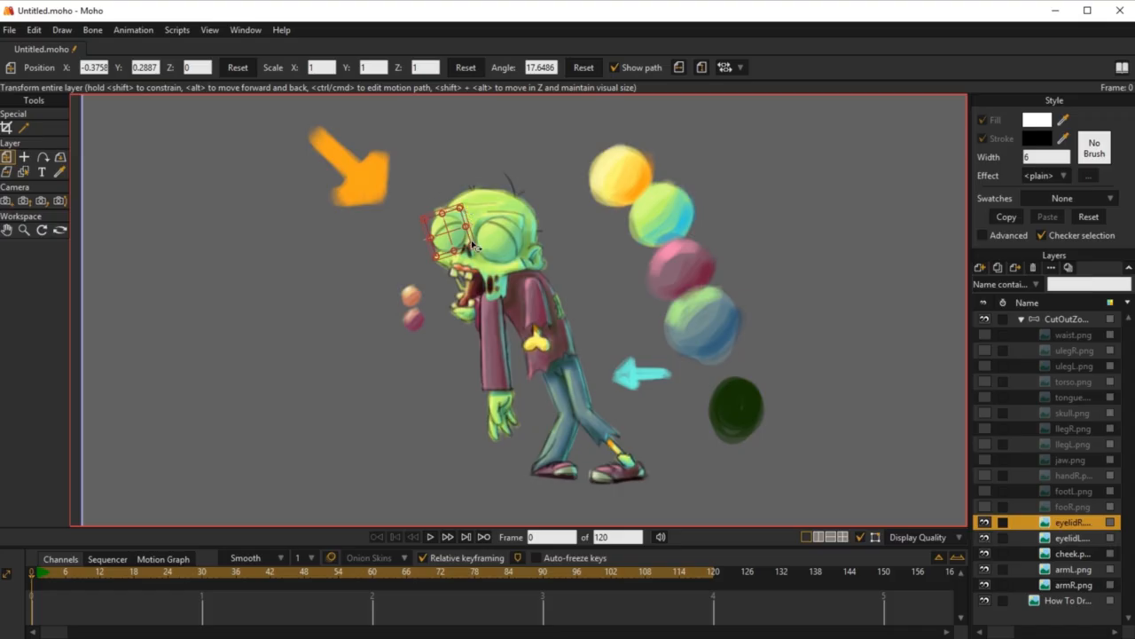
Step: Show the fooR.png layer, move it over the reference zombie's leading foot and stack it below armR.png inside the bone layer
click(1077, 508)
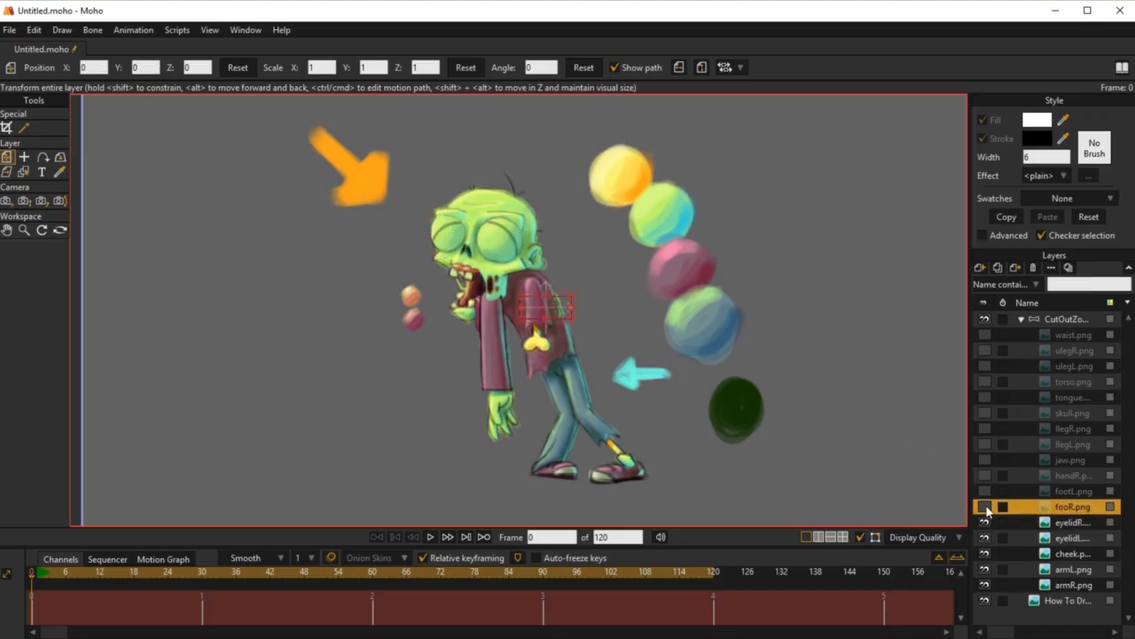
click(984, 508)
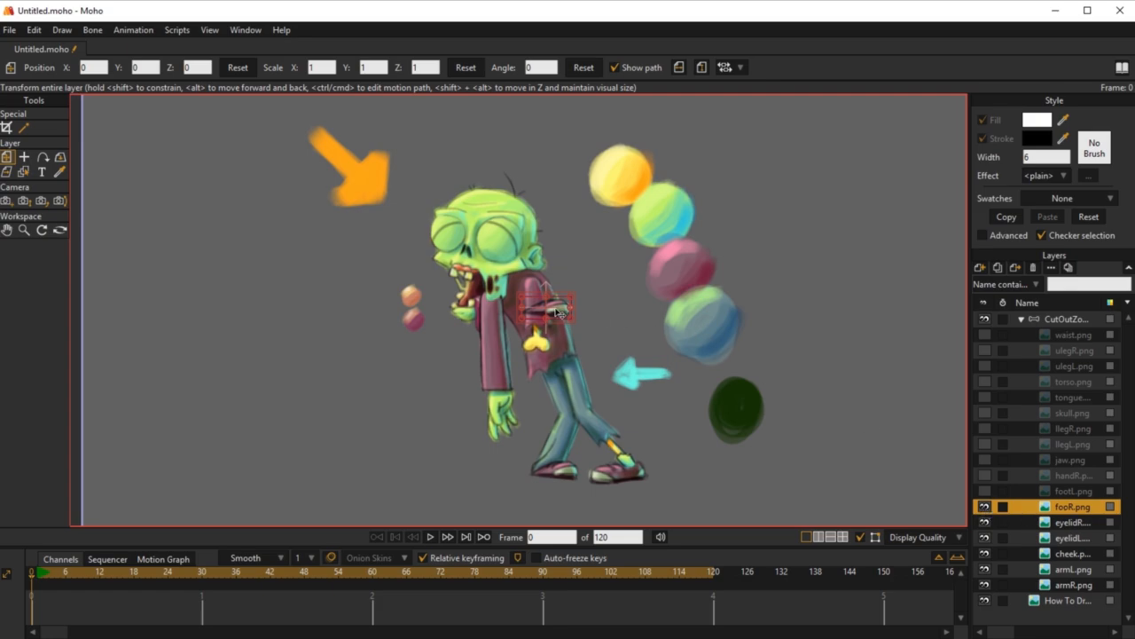
drag(557, 313, 566, 476)
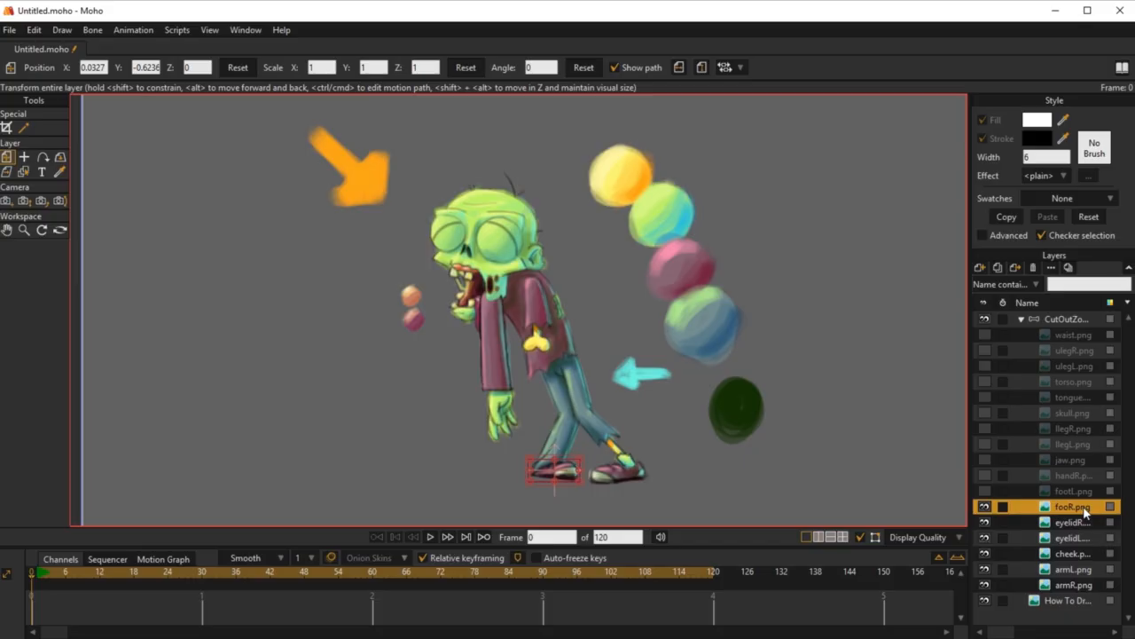
drag(1083, 506, 1080, 599)
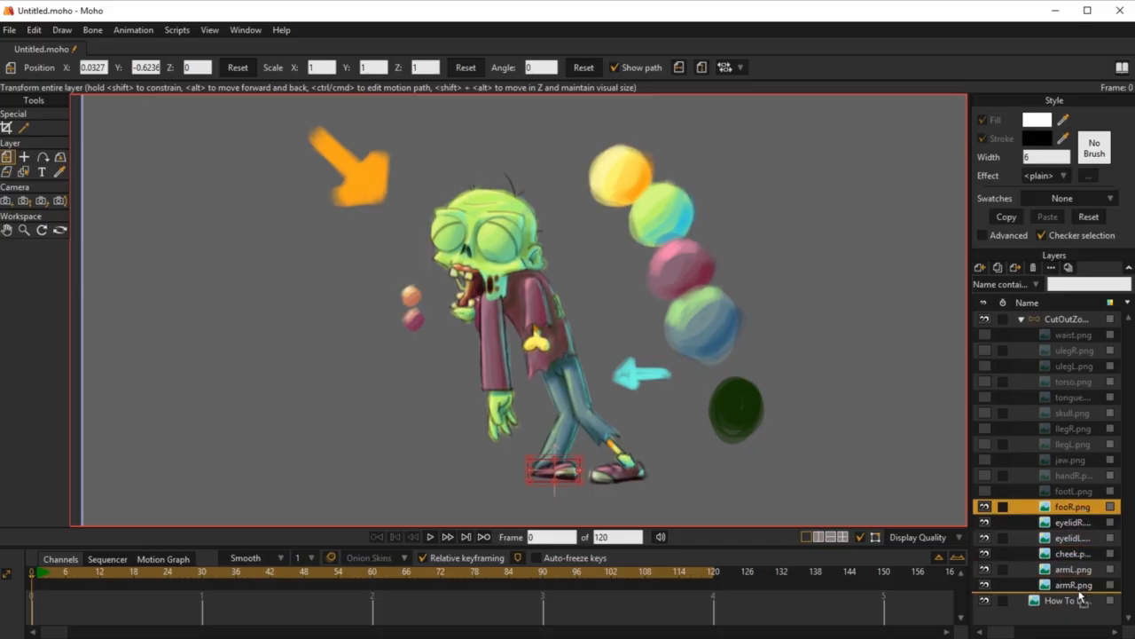
drag(1080, 599, 1080, 599)
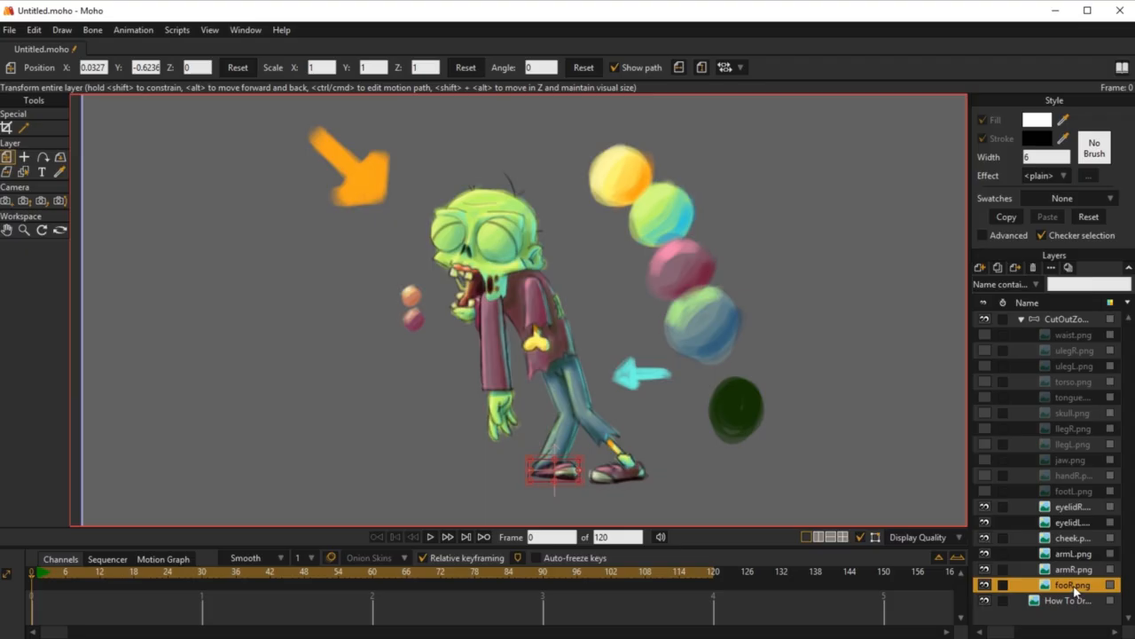
Step: Show the footL.png layer, stack it directly above fooR.png and move it over the zombie's trailing foot
click(1082, 489)
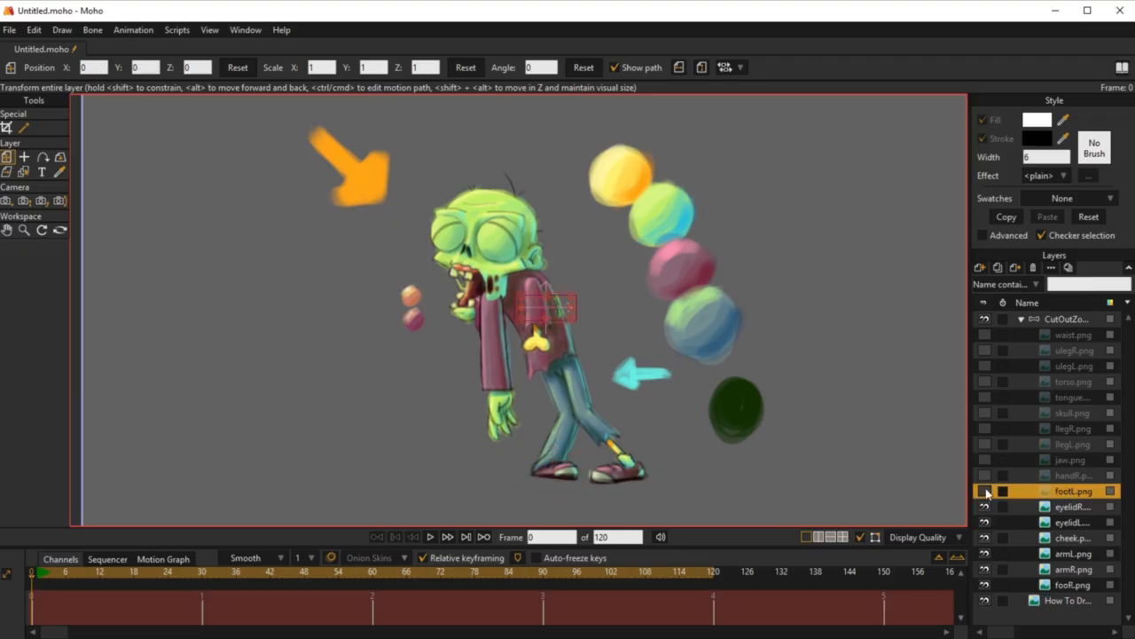
drag(1075, 492, 1072, 582)
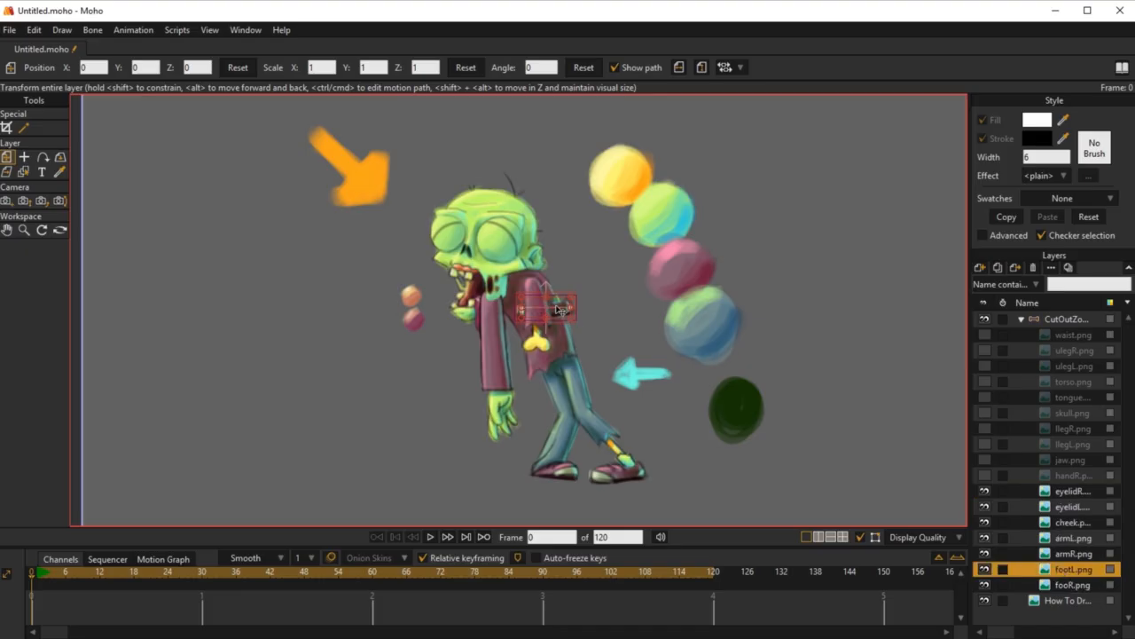
drag(560, 316, 632, 476)
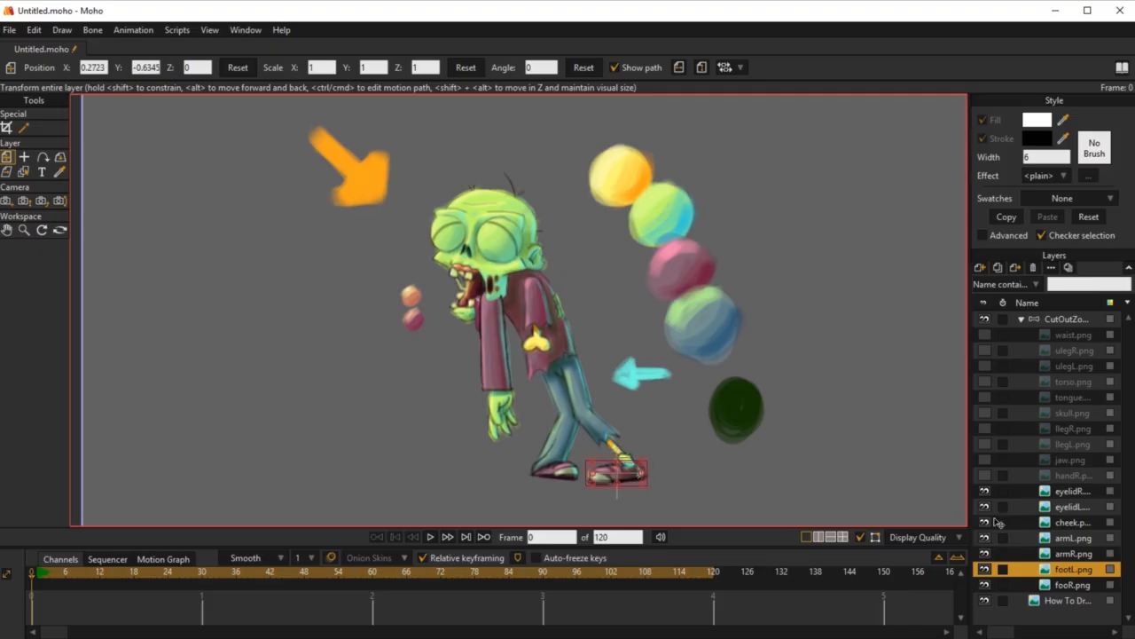
Step: Show the handR layer, stack it directly below armR.png and move it over the hand of the hanging arm
click(1072, 474)
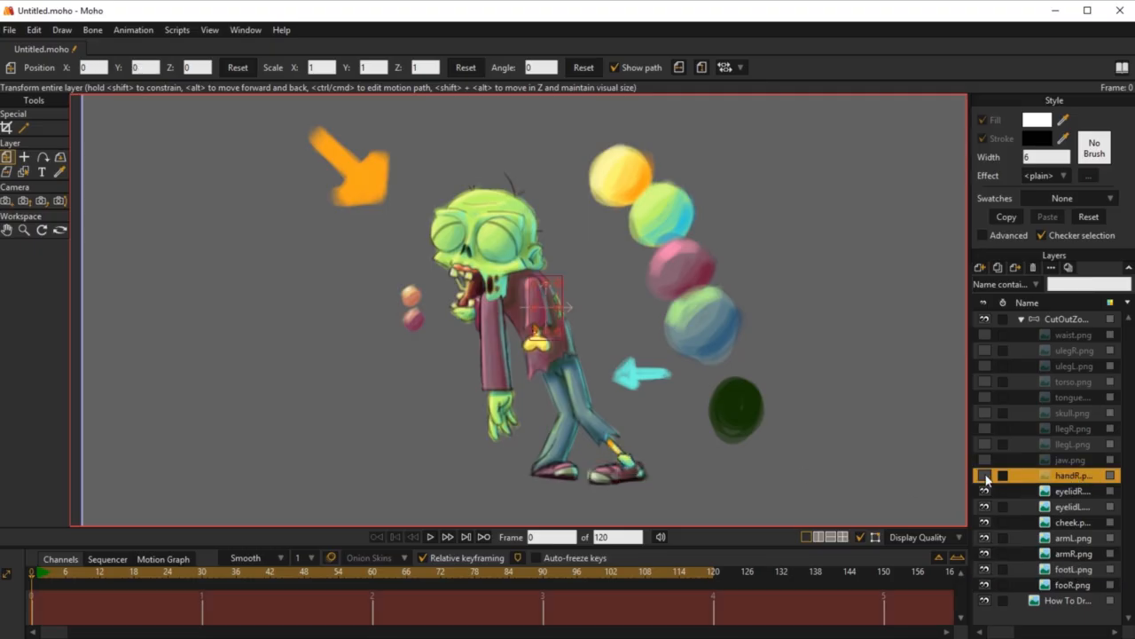
click(986, 476)
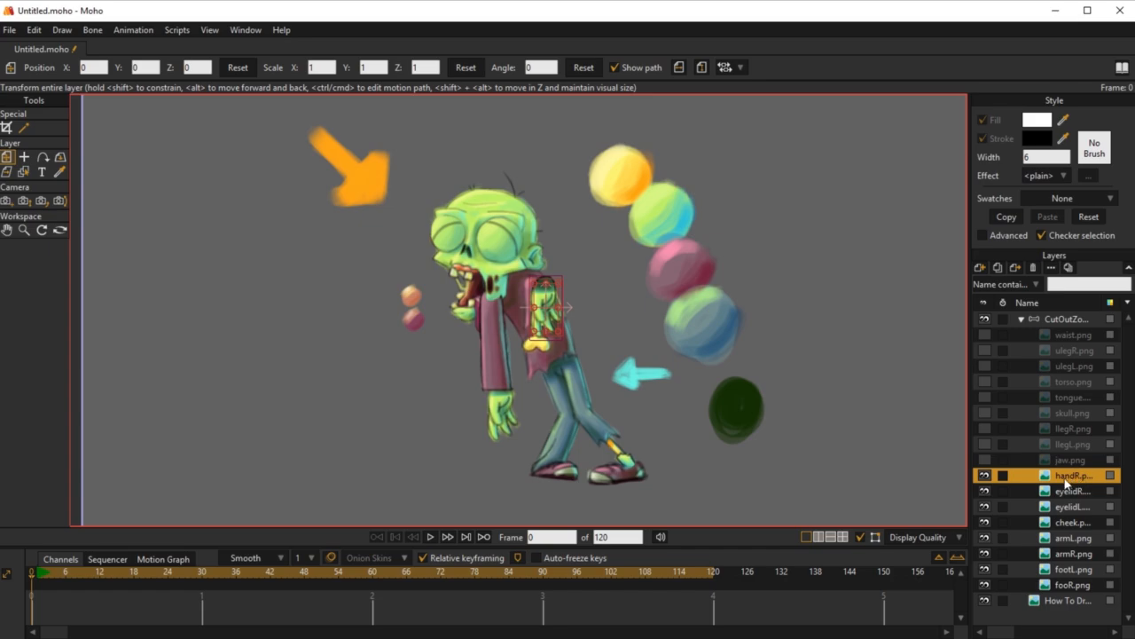
drag(1067, 484, 1069, 560)
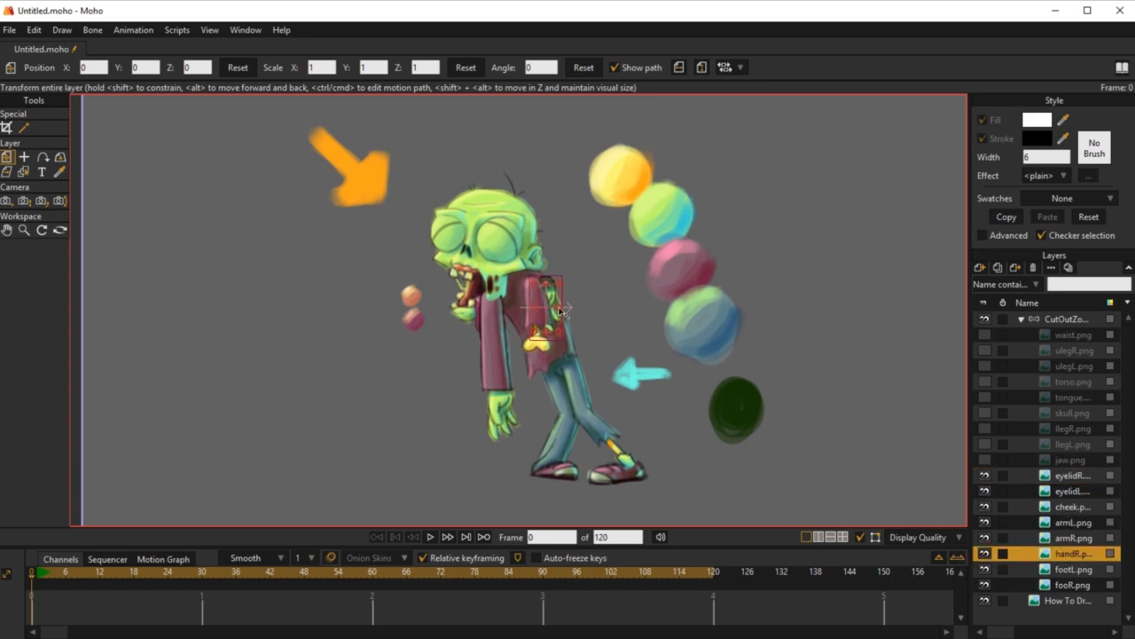
drag(560, 308, 508, 403)
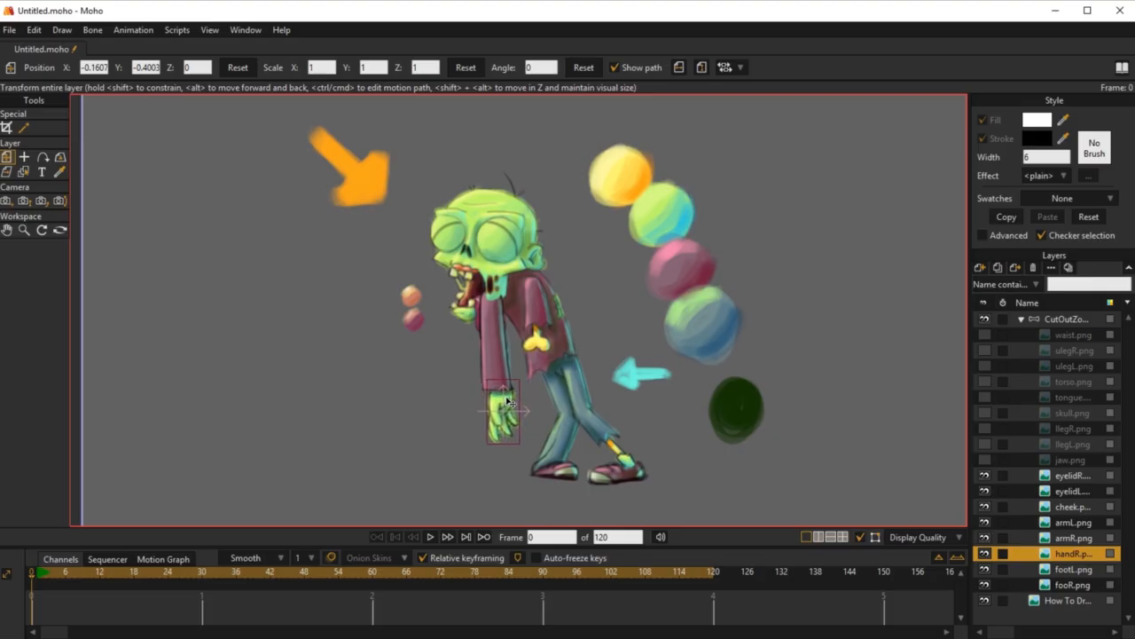
Step: Nudge the armR.png layer slightly toward the torso to an X position of about -0.188
click(1066, 539)
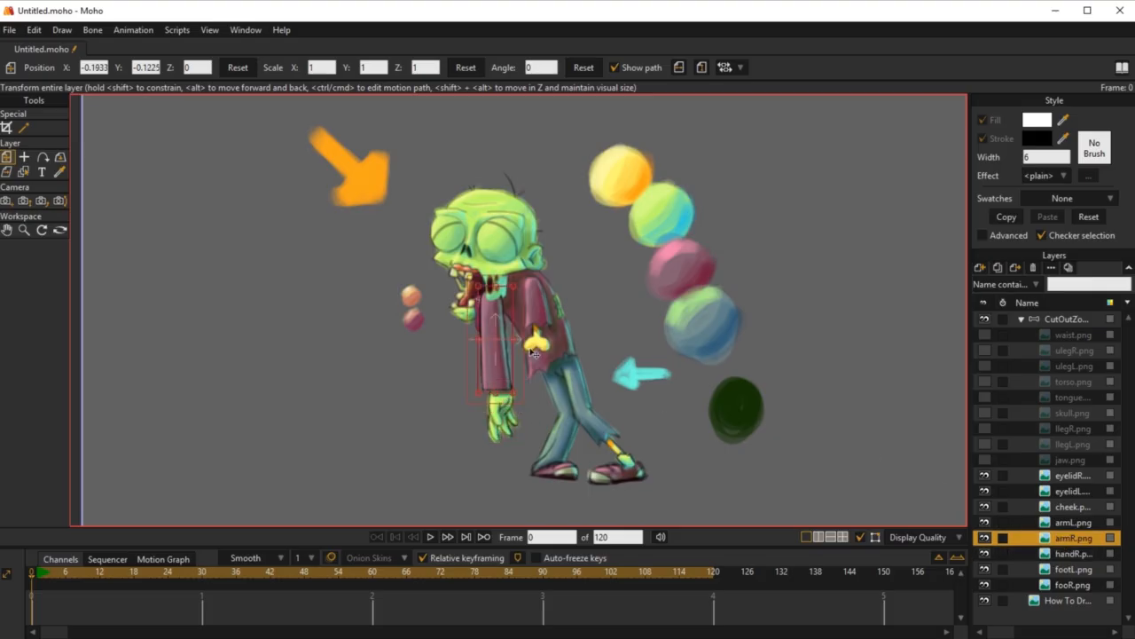
drag(511, 353, 503, 354)
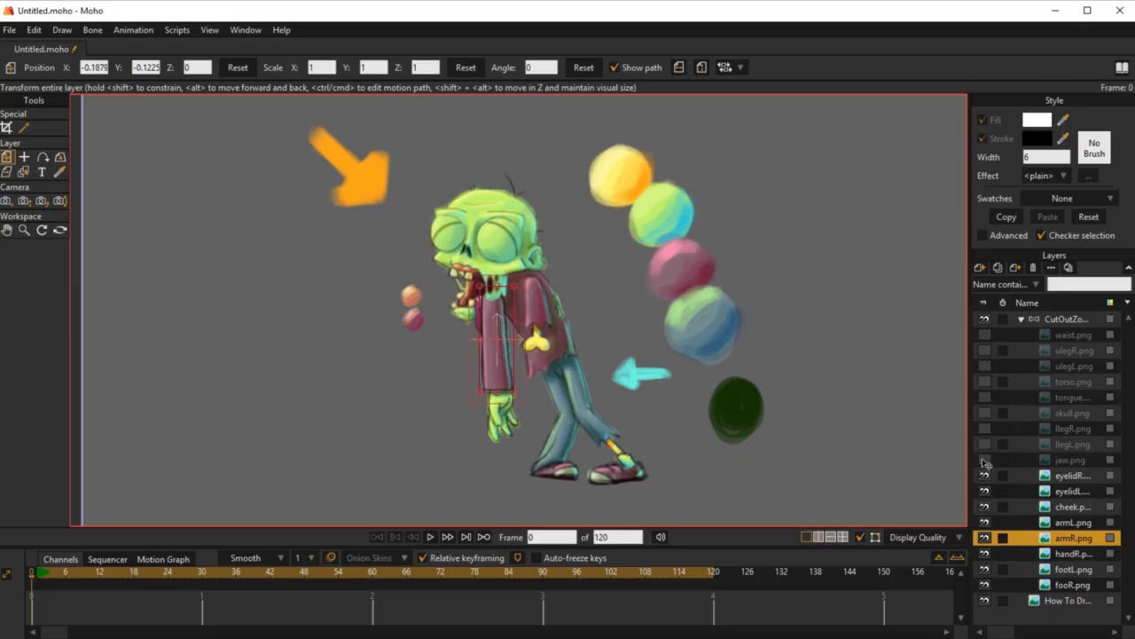
Step: Show the jaw.png layer, move it over the zombie's open mouth and stack it between the cheek layer and armL.png
click(1076, 462)
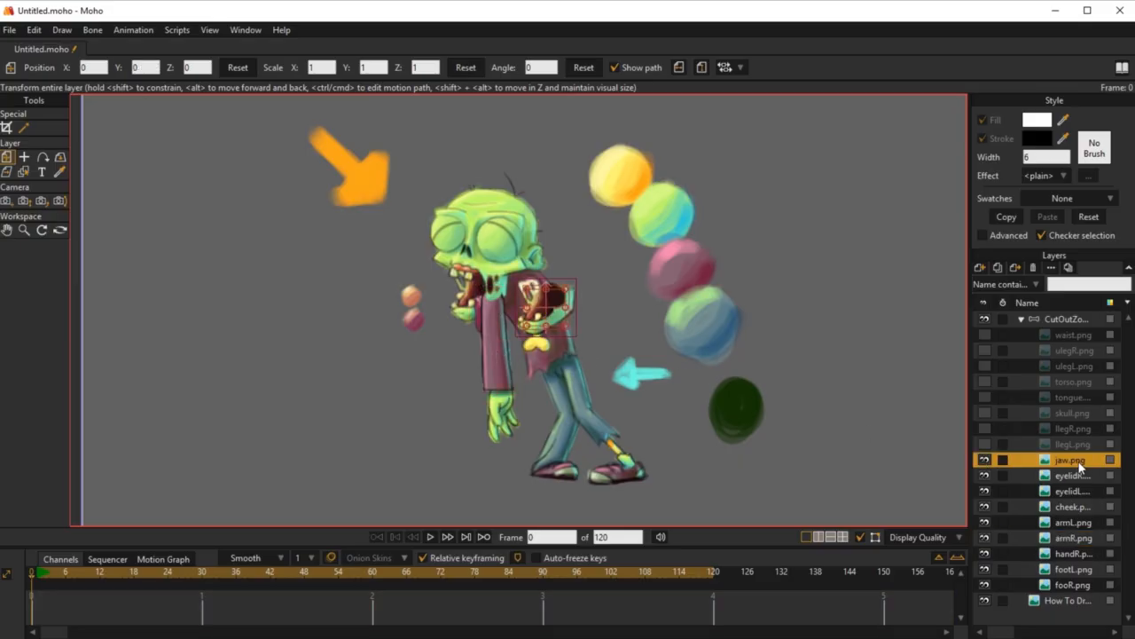
drag(559, 306, 494, 295)
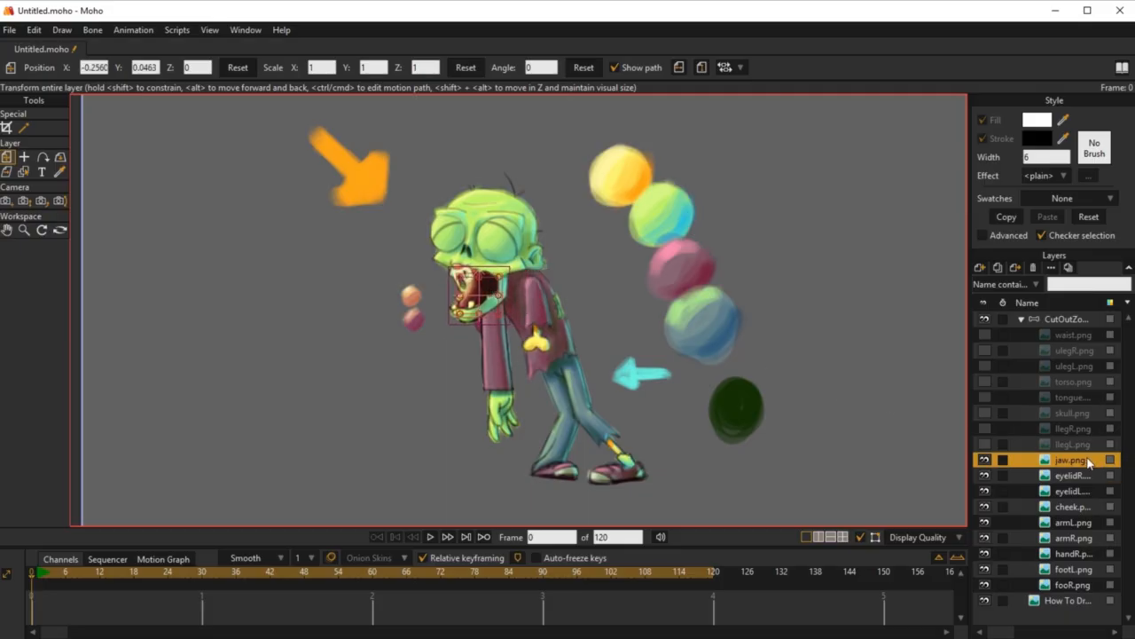
drag(1076, 471, 1079, 514)
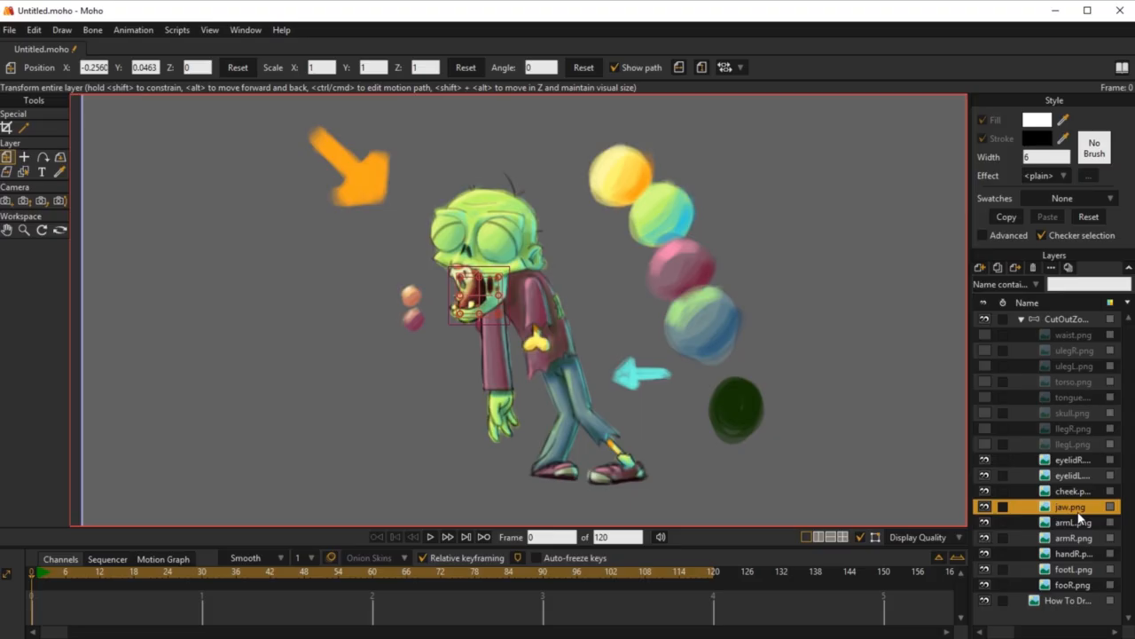
Step: Show the llegL.png layer, move it over the trailing lower leg and stack it directly below footL.png
click(1074, 448)
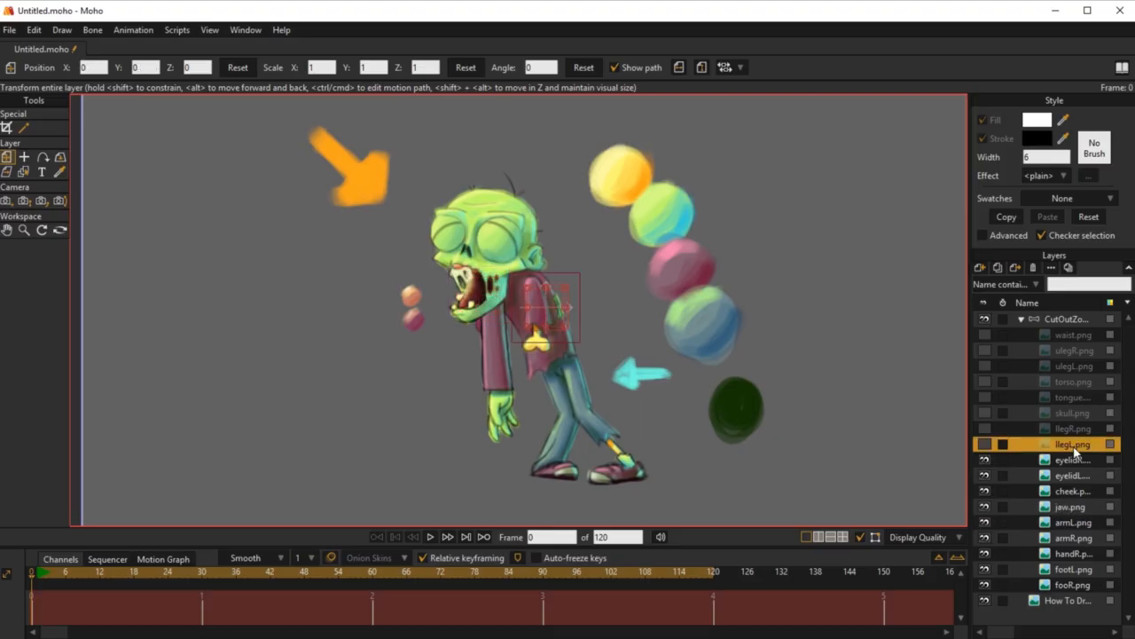
click(985, 444)
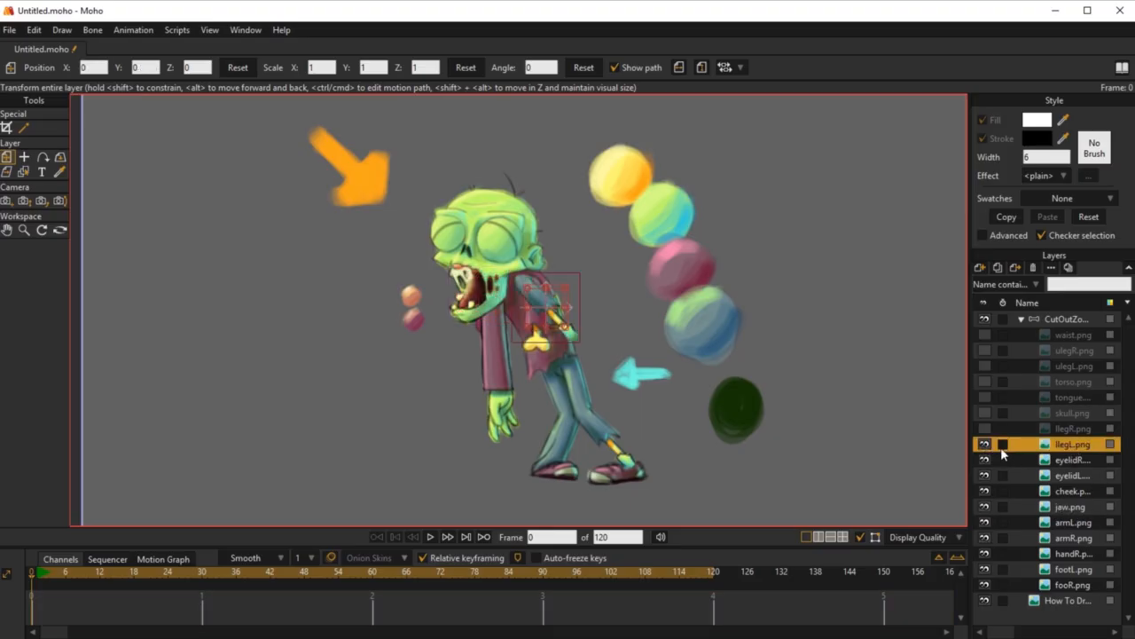
drag(544, 304, 600, 433)
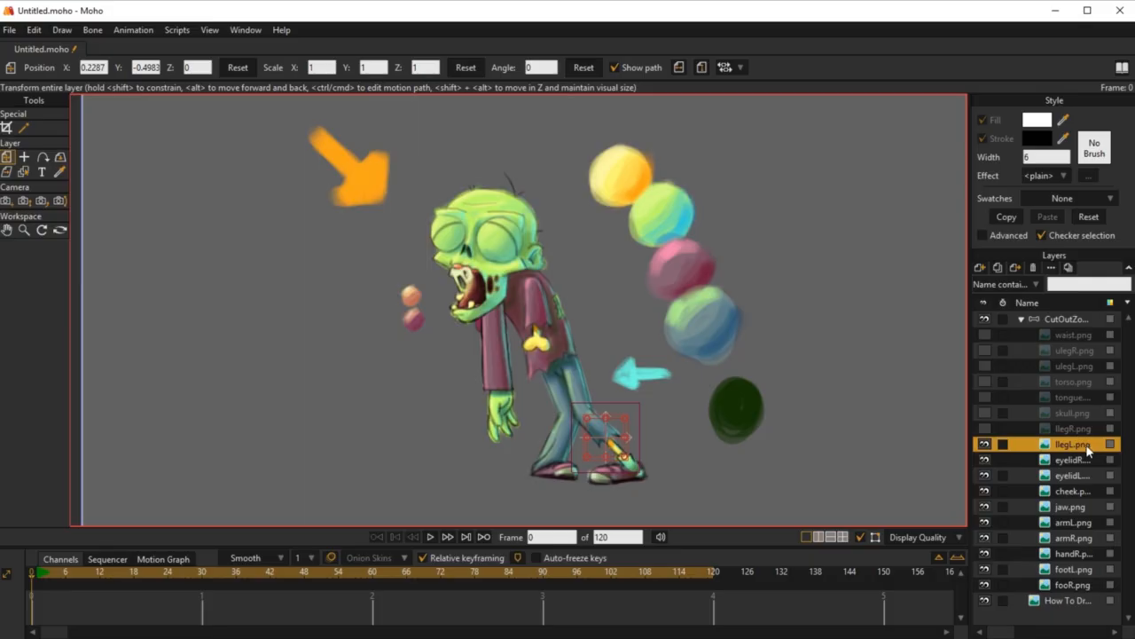
drag(1083, 452, 1075, 576)
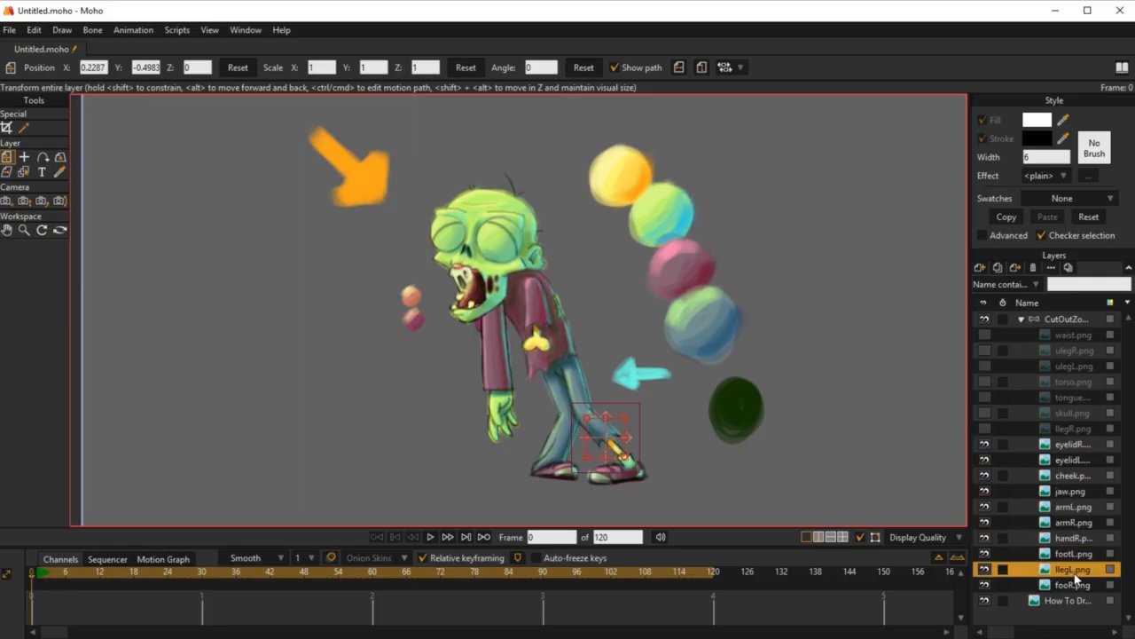
Step: Show the llegR.png layer, move it over the leading lower leg and stack it below fooR.png inside the bone layer
click(1071, 433)
click(983, 431)
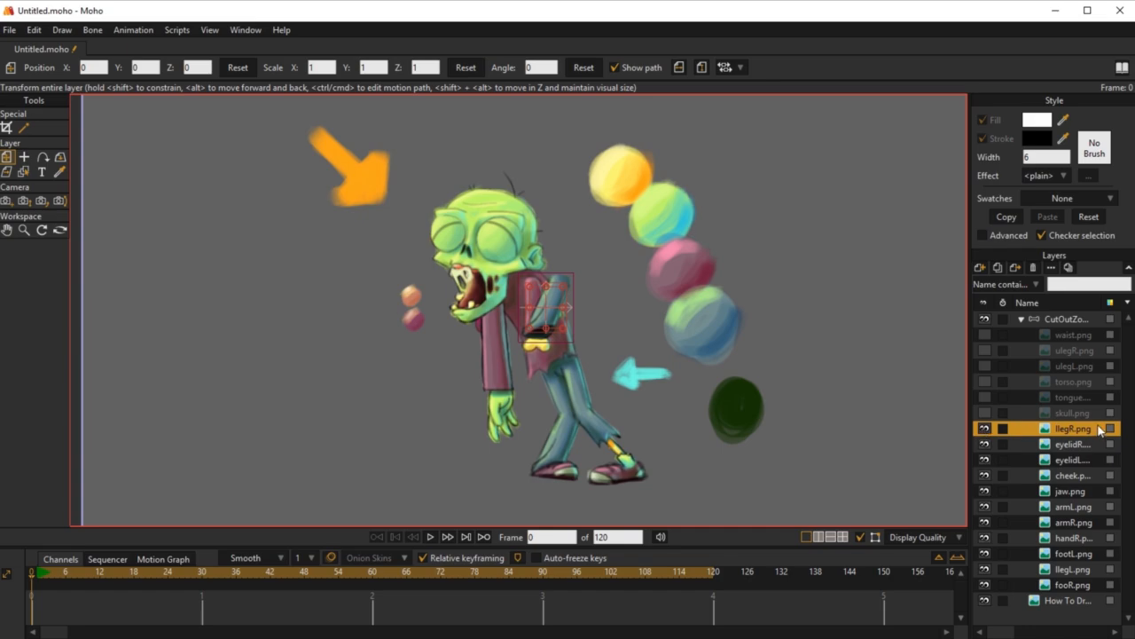
drag(550, 308, 557, 445)
drag(1079, 432, 1080, 596)
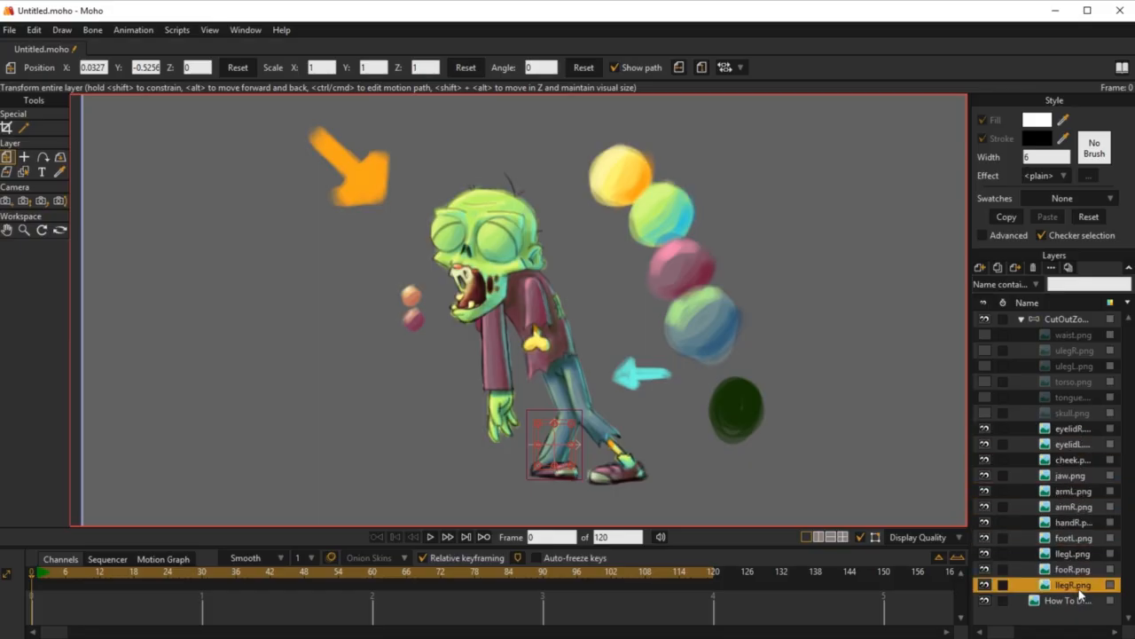
Step: Show the skull.png layer, move it over the reference head and stack it between the cheek layer and jaw.png
click(1070, 414)
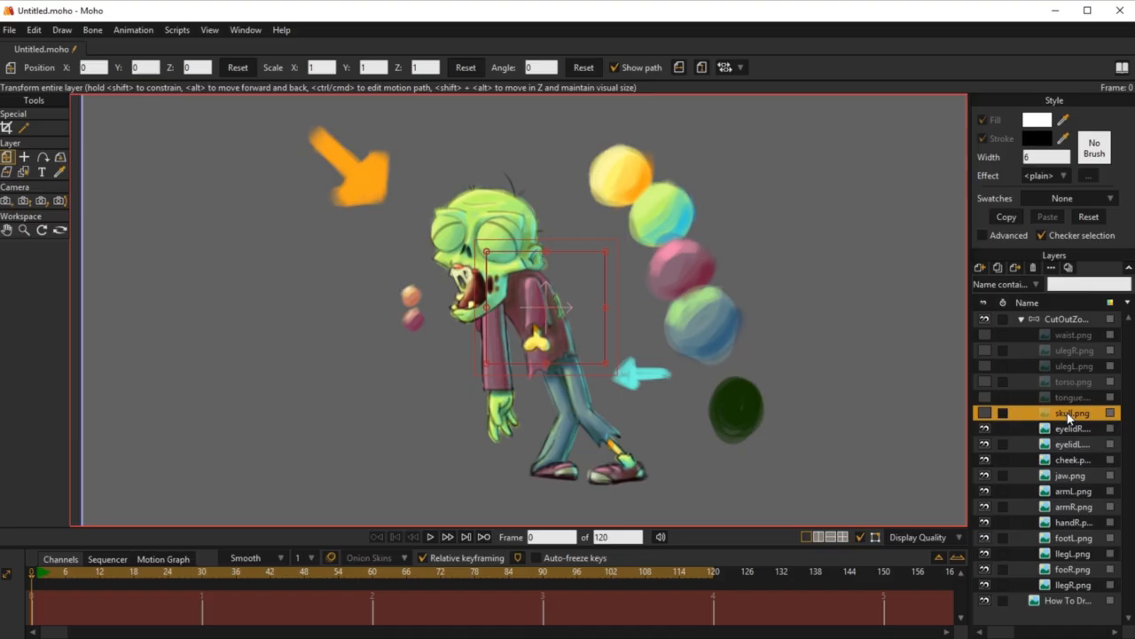
click(984, 413)
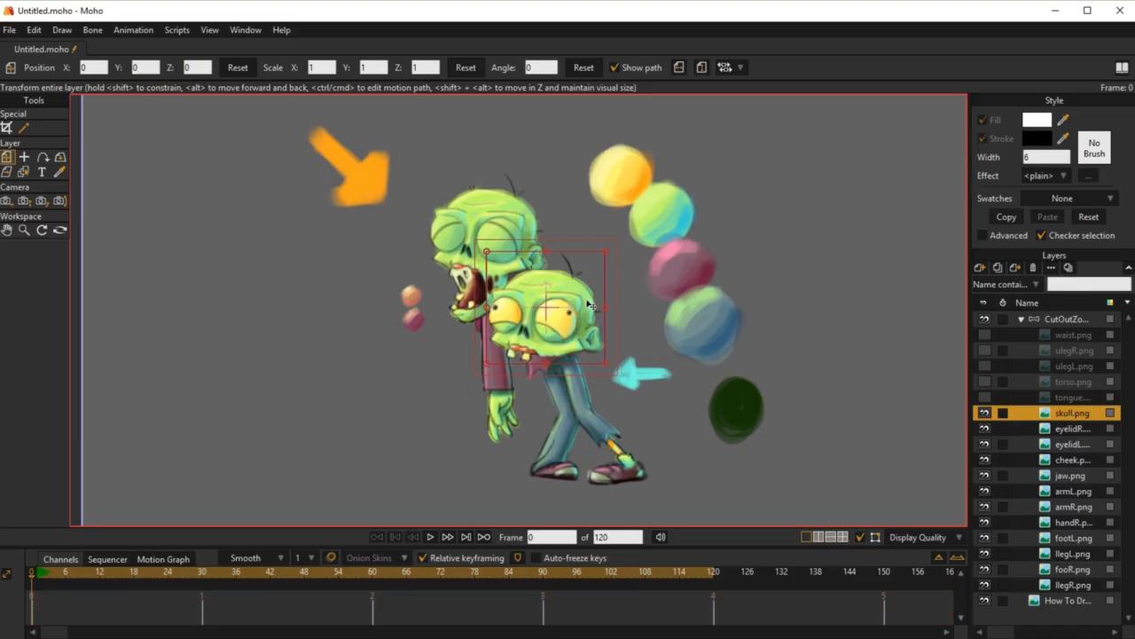
drag(588, 305, 522, 227)
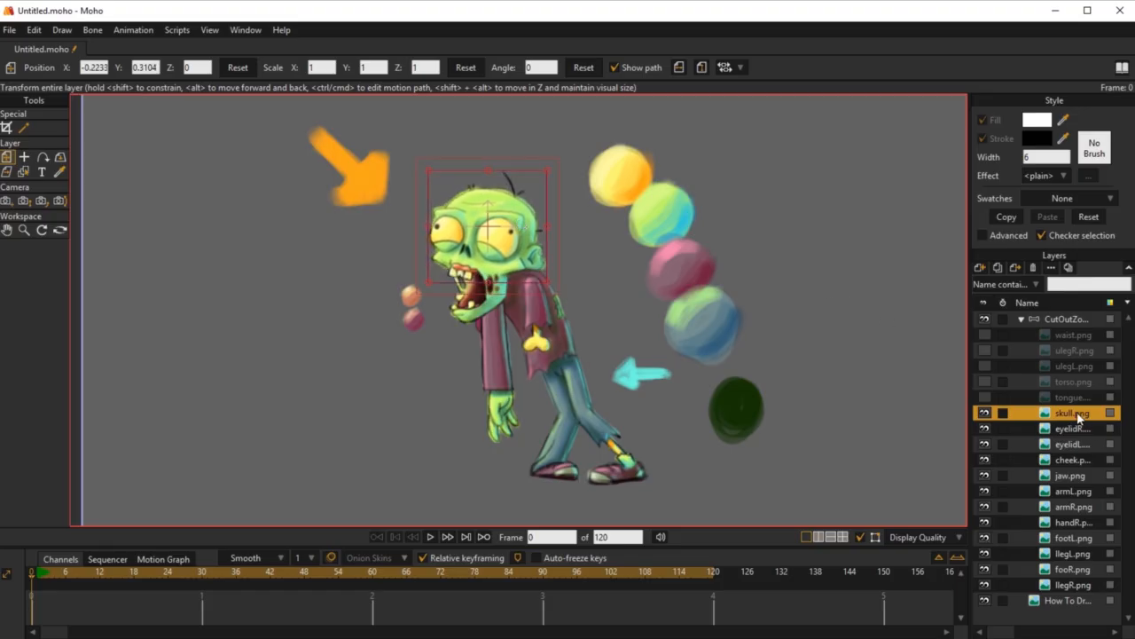
drag(1084, 417, 1084, 475)
drag(1083, 472, 1083, 472)
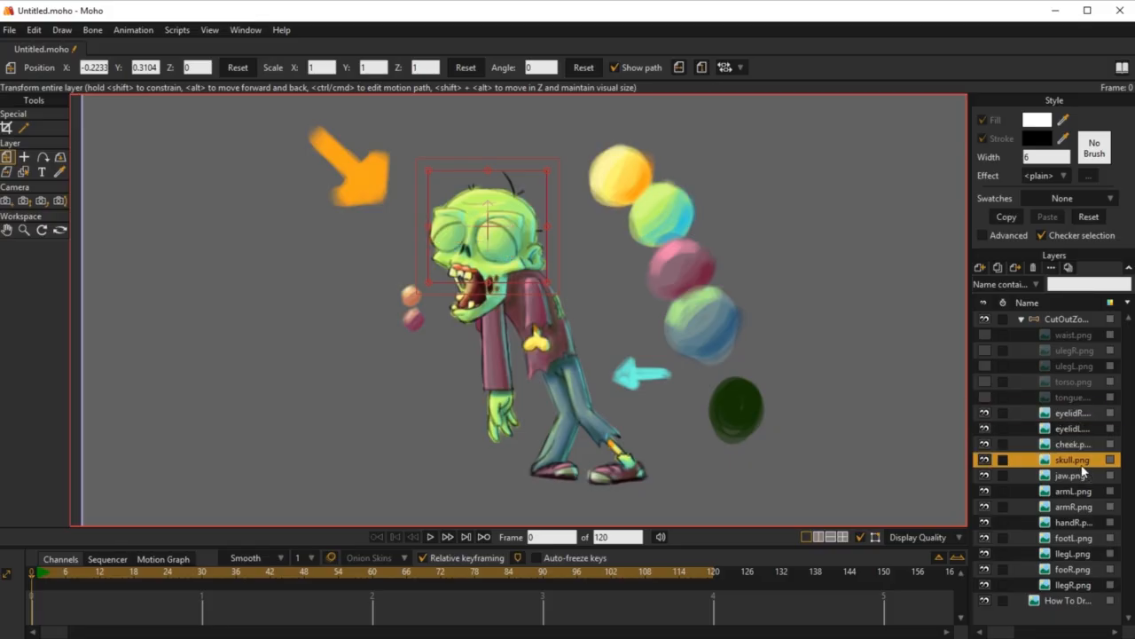
Step: Show the tongue layer and stack it between the eyelidL and cheek layers
click(983, 397)
click(1084, 396)
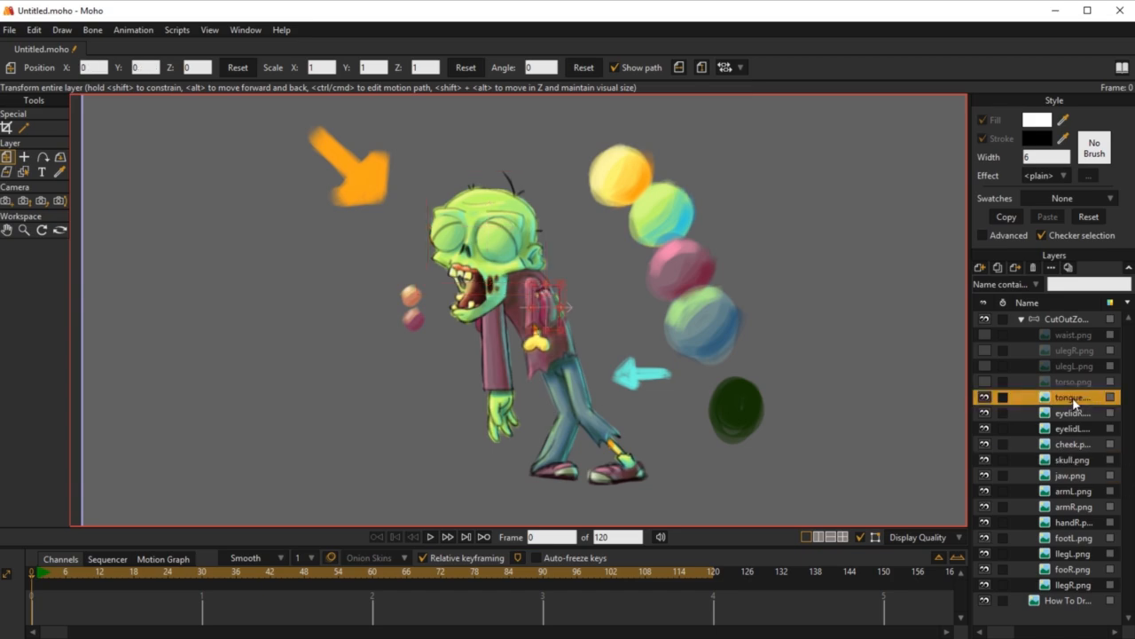
drag(1073, 402, 1081, 441)
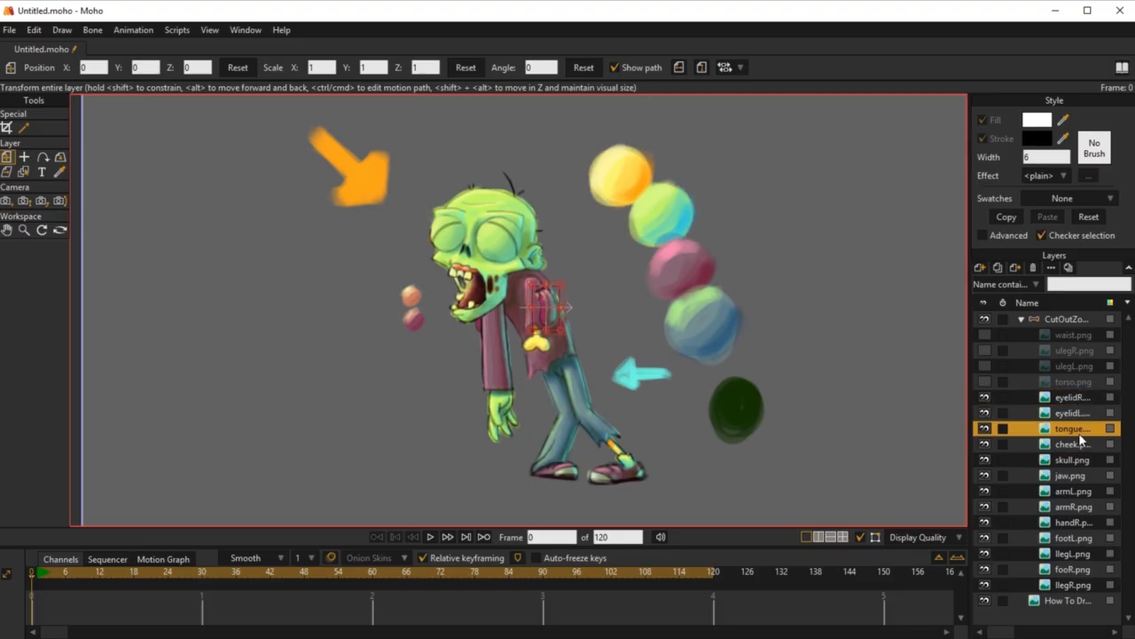
Step: Move the tongue layer beside the jaw, try rotating it by about 77 degrees and undo the rotation
drag(551, 312, 509, 301)
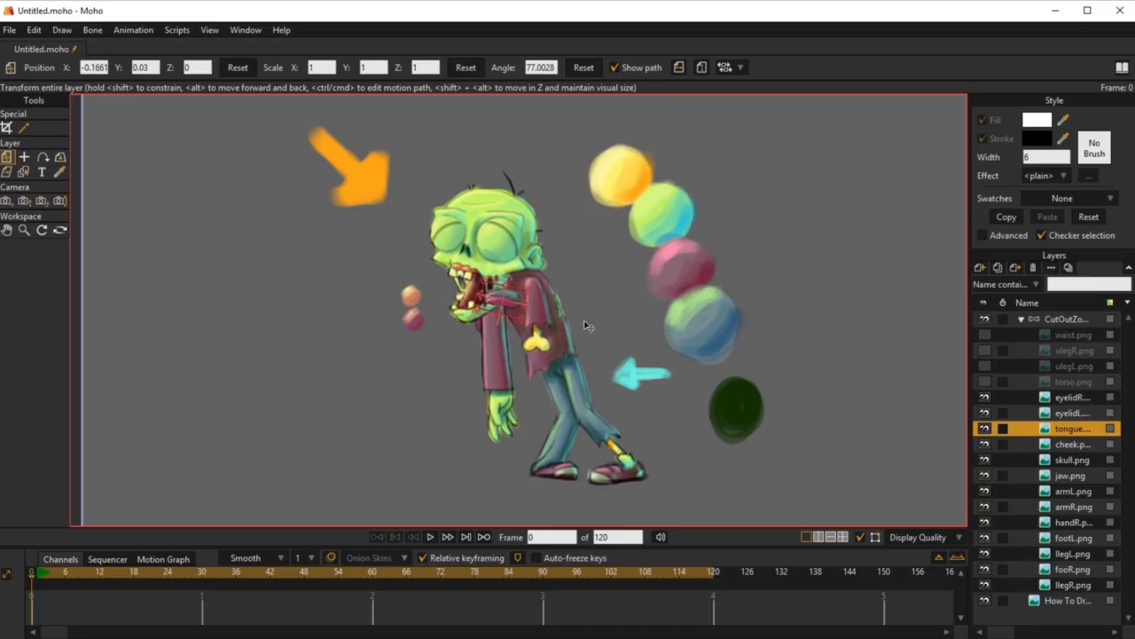
key(ctrl+z)
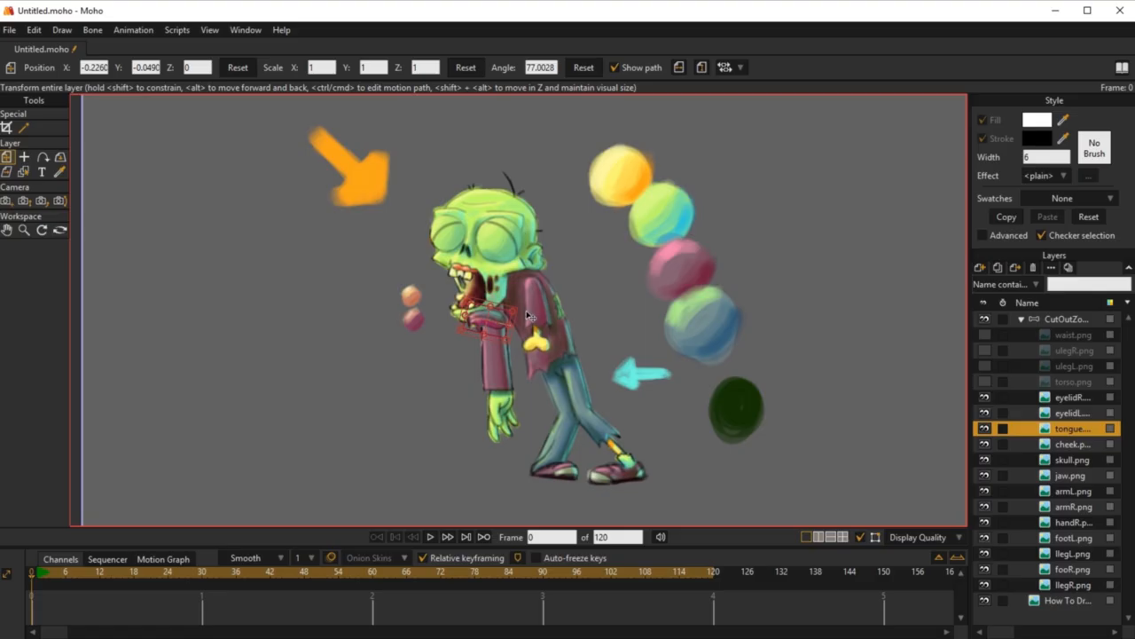
key(ctrl+z)
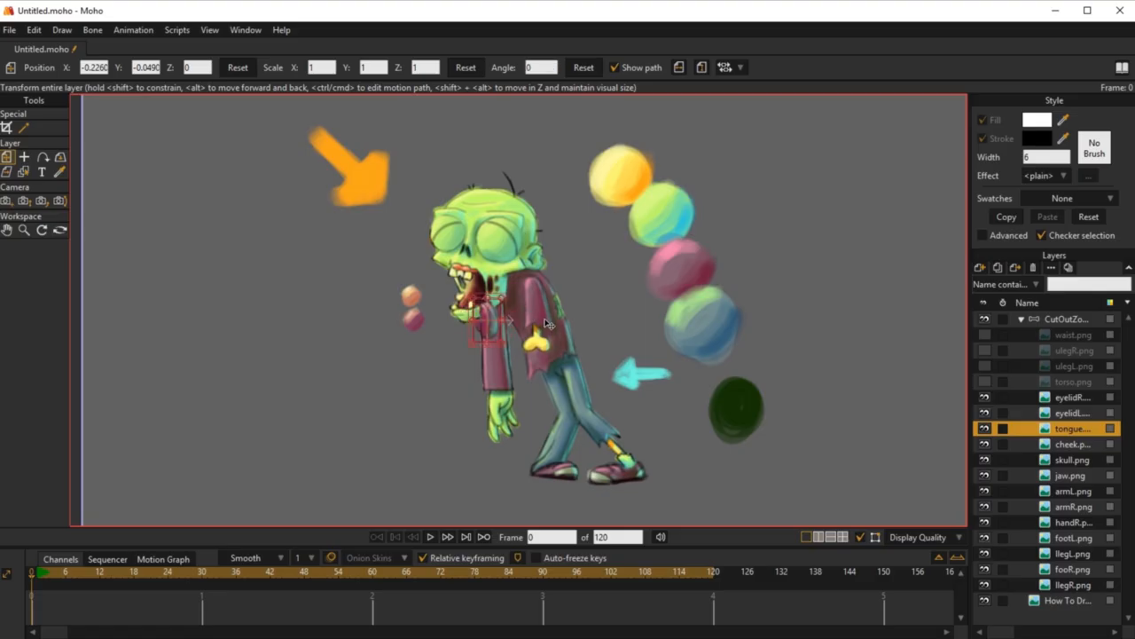
Step: Show the torso.png layer, stack it between armL.png and armR.png, move it over the reference torso and check it with the reference hidden
click(1071, 387)
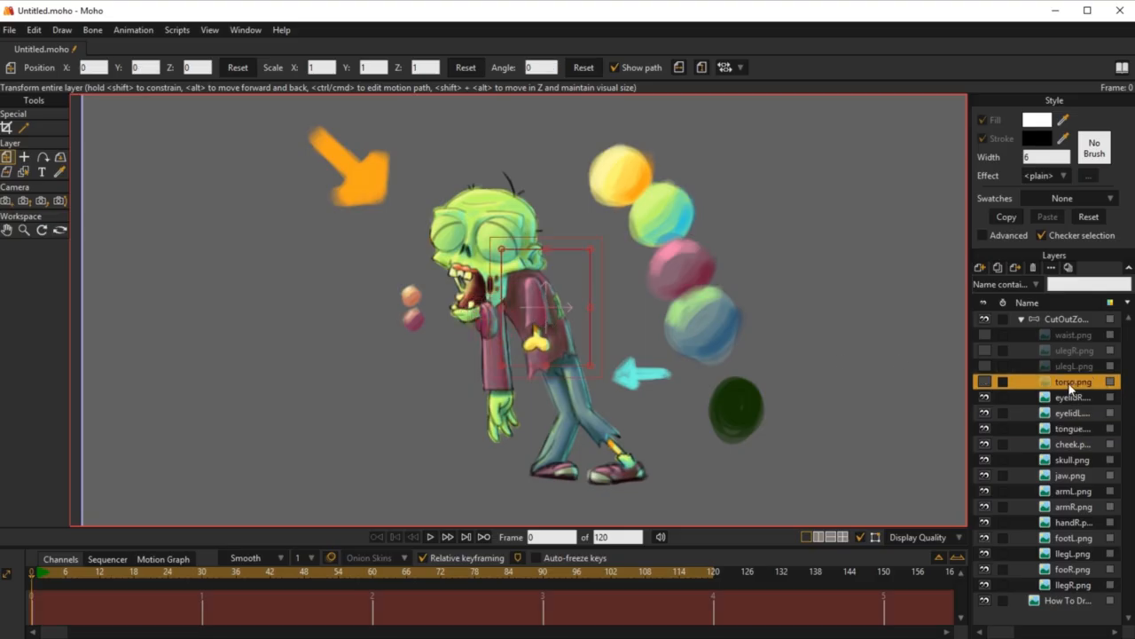
click(985, 382)
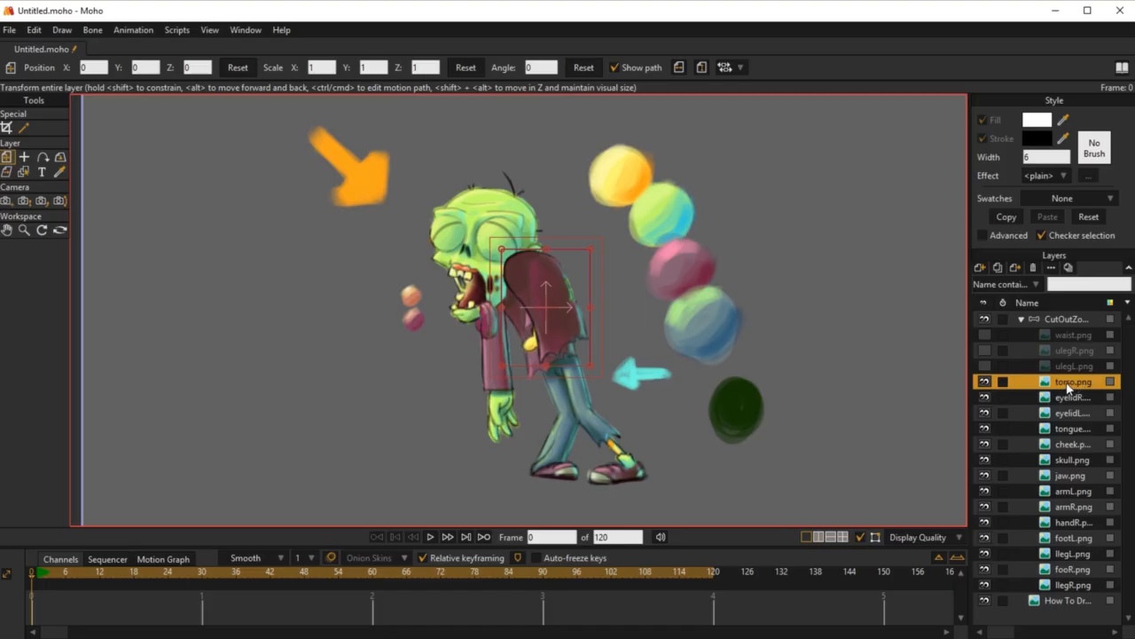
drag(1068, 388, 1080, 498)
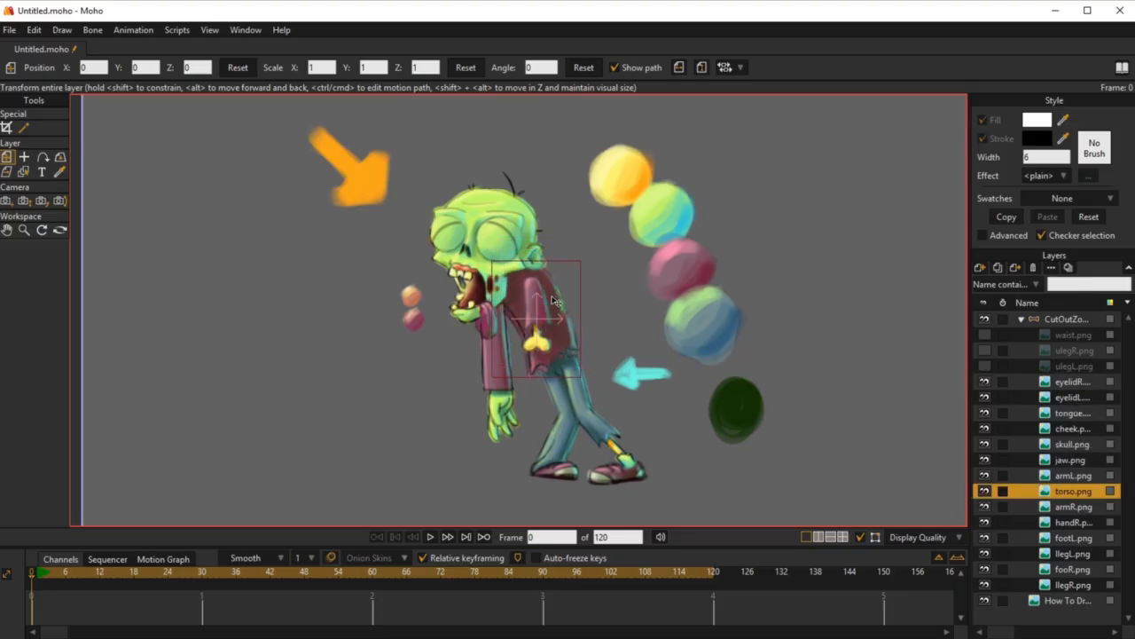
drag(553, 301, 550, 308)
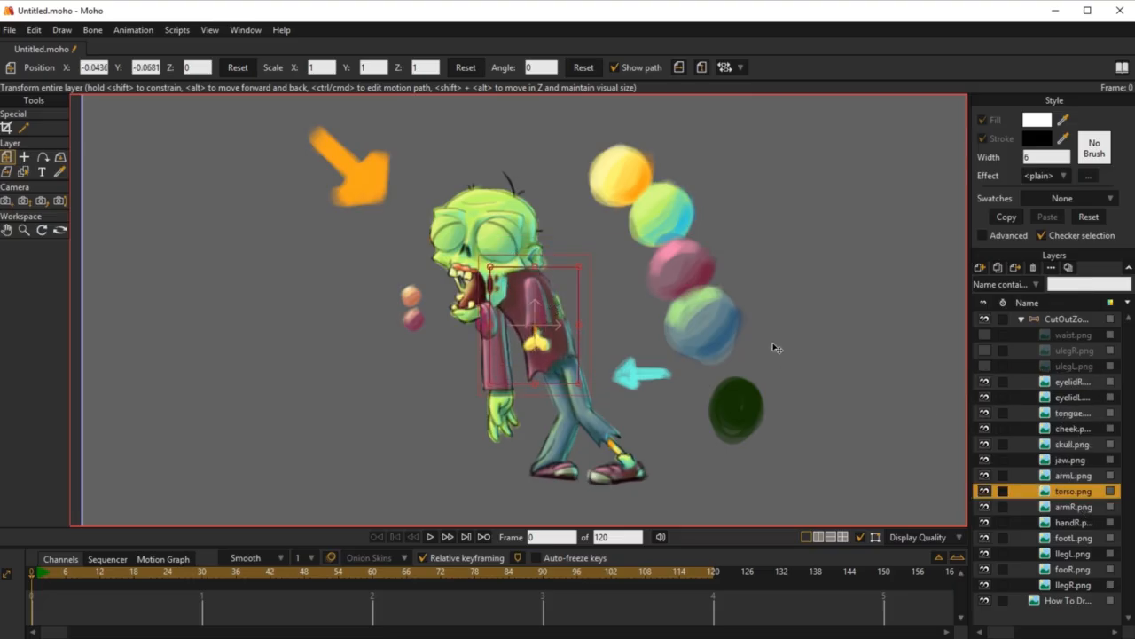
click(985, 602)
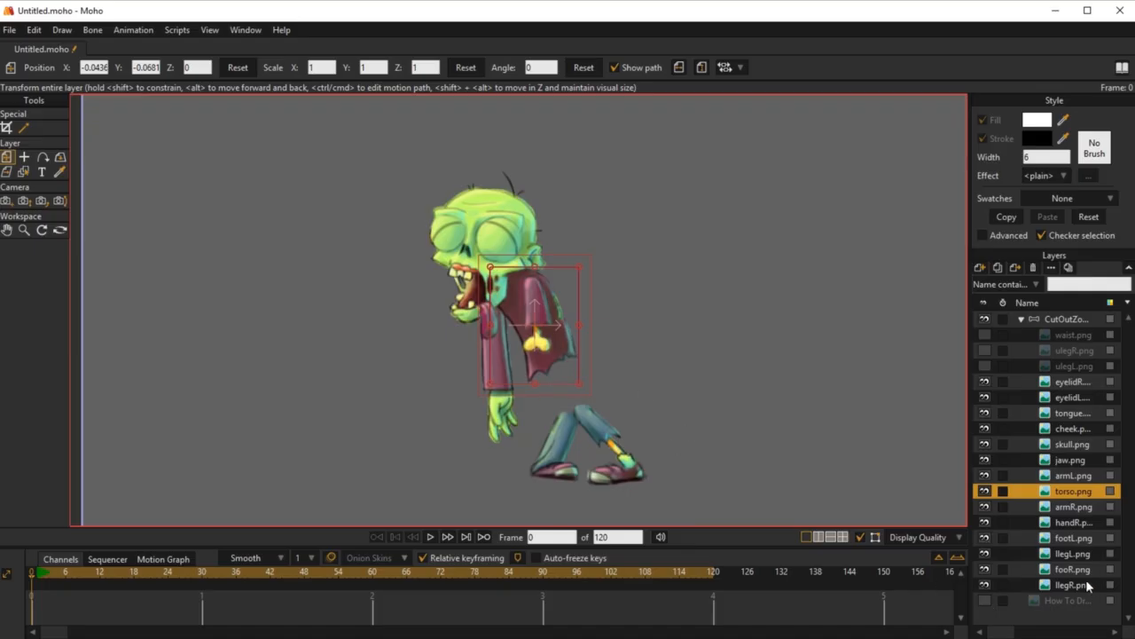
click(986, 602)
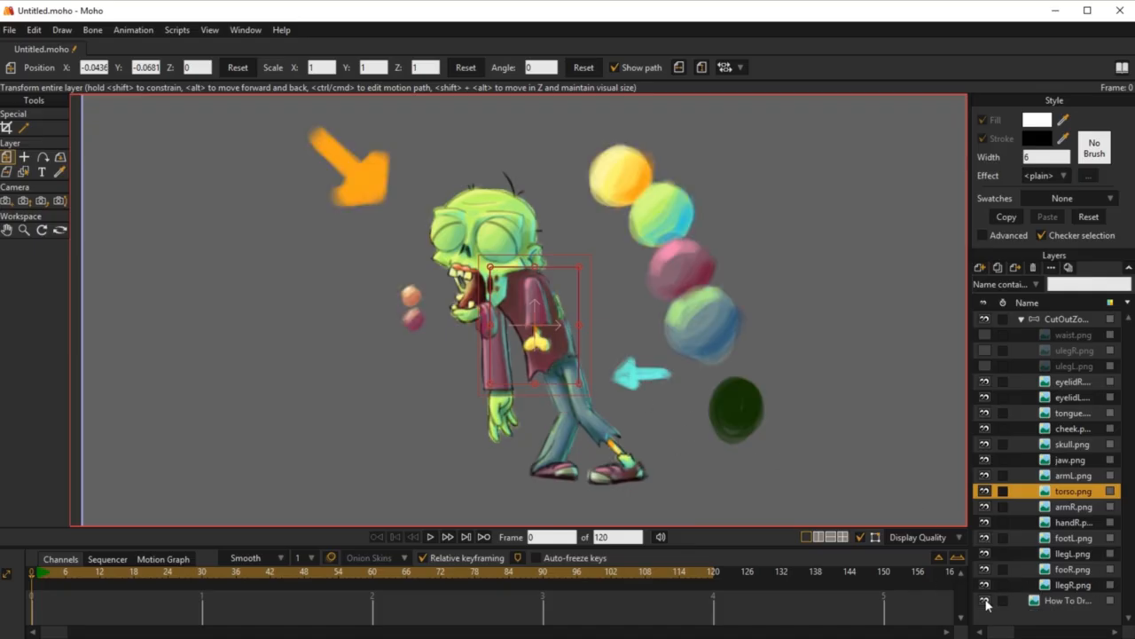
Step: Show the ulegL.png layer, move it over the reference's trailing upper leg and stack it between armR.png and the handR layer
click(1067, 371)
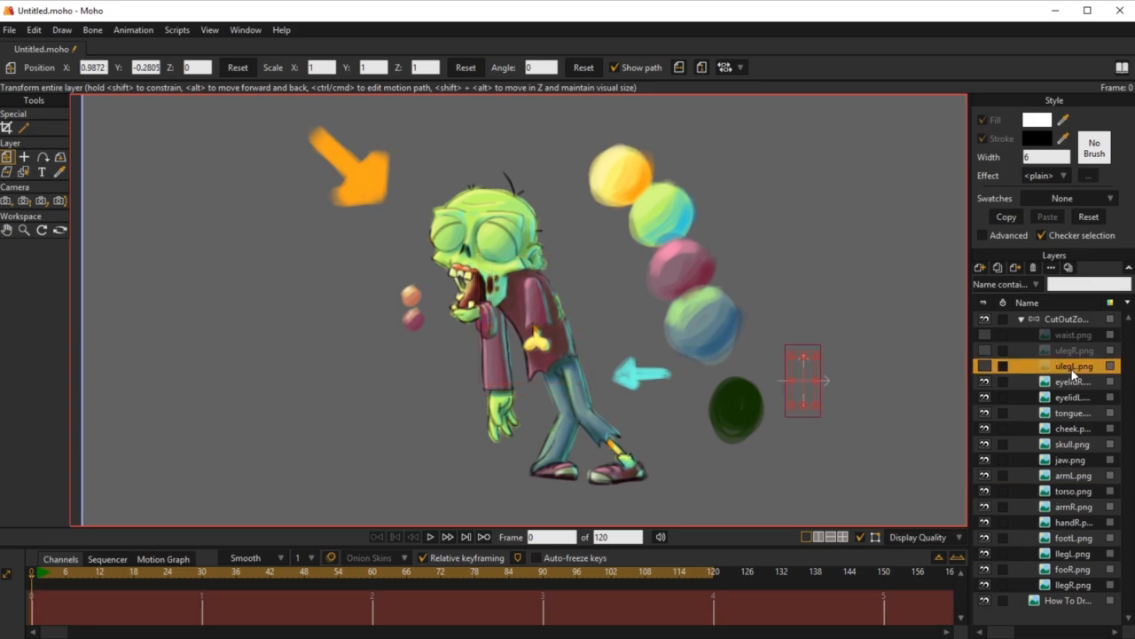
click(986, 371)
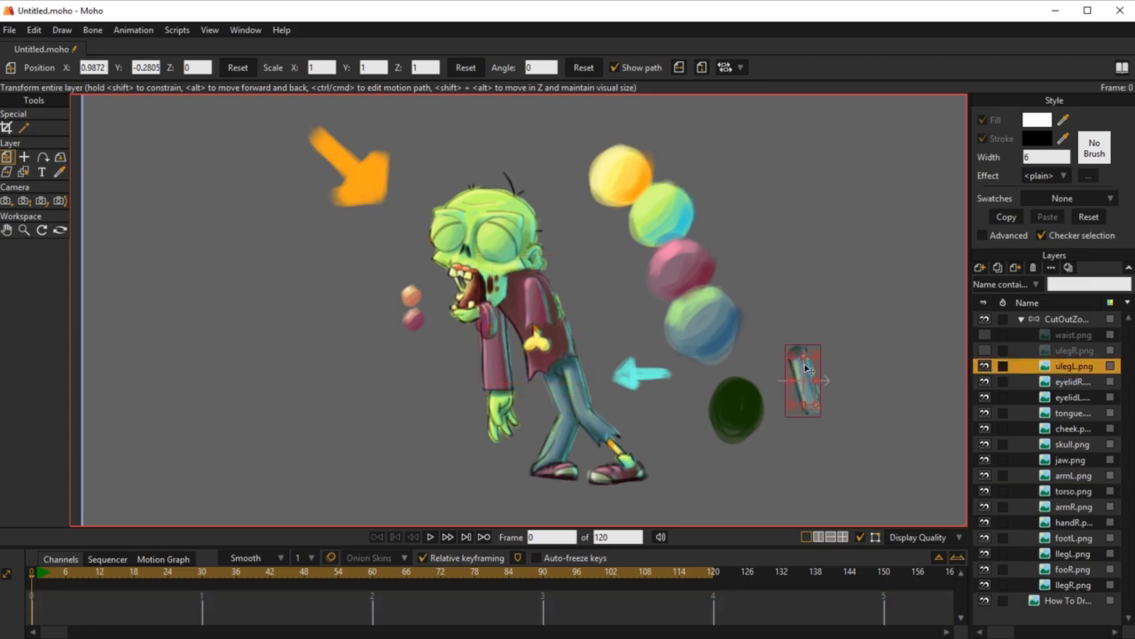
drag(810, 377, 579, 383)
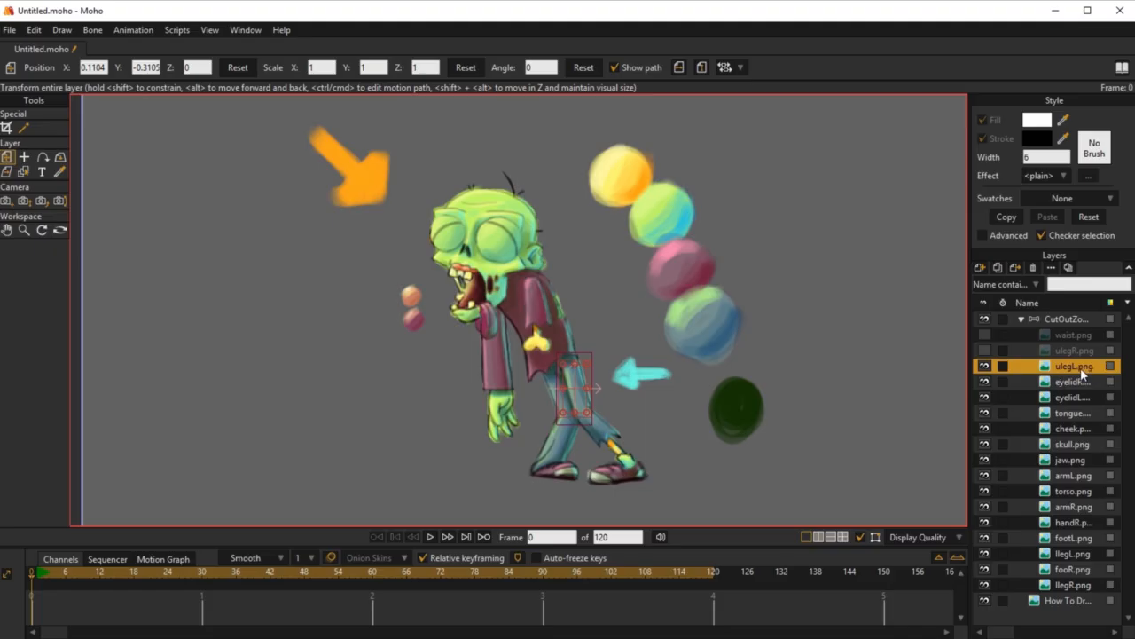
drag(1077, 375, 1092, 517)
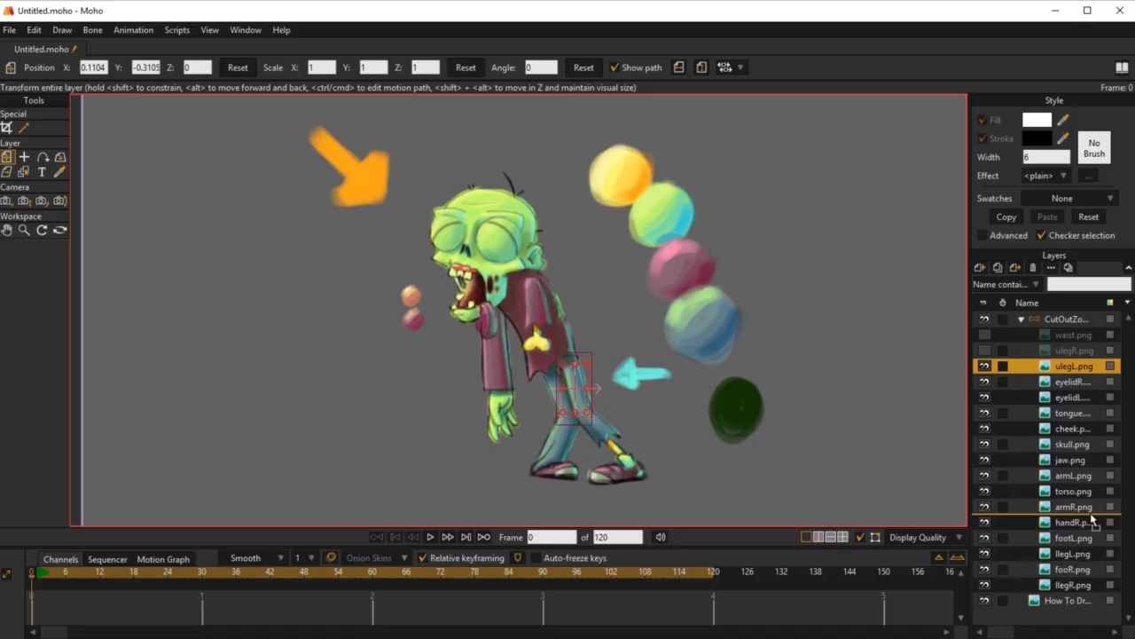
drag(1090, 512, 1090, 512)
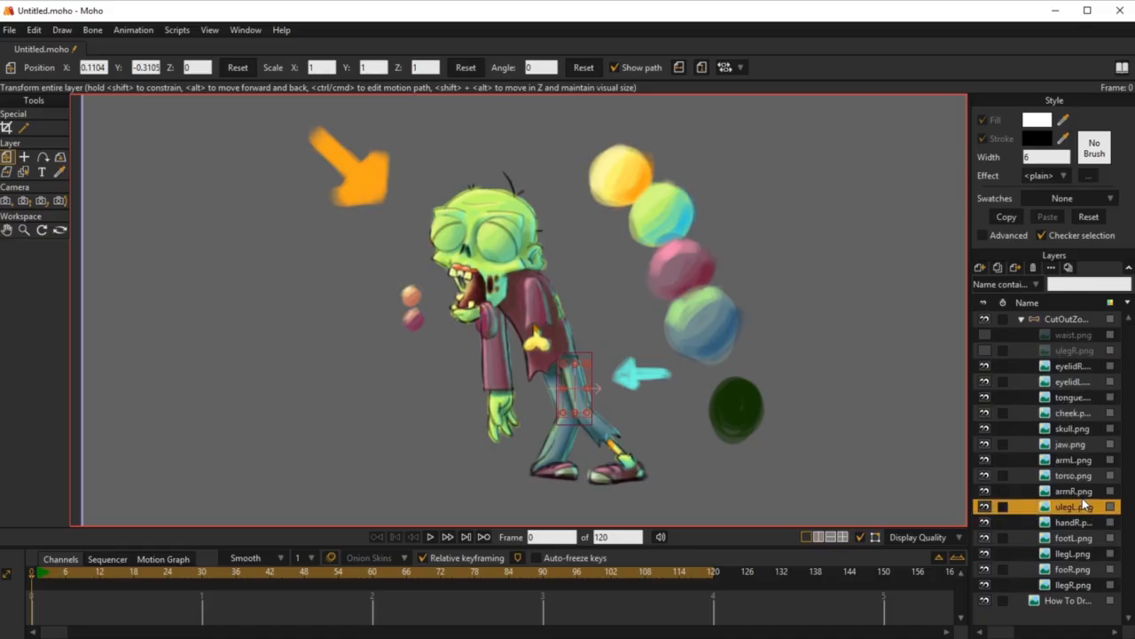
Step: Show the ulegR.png layer, move it over the reference's leading upper leg and stack it directly below ulegL.png
click(983, 350)
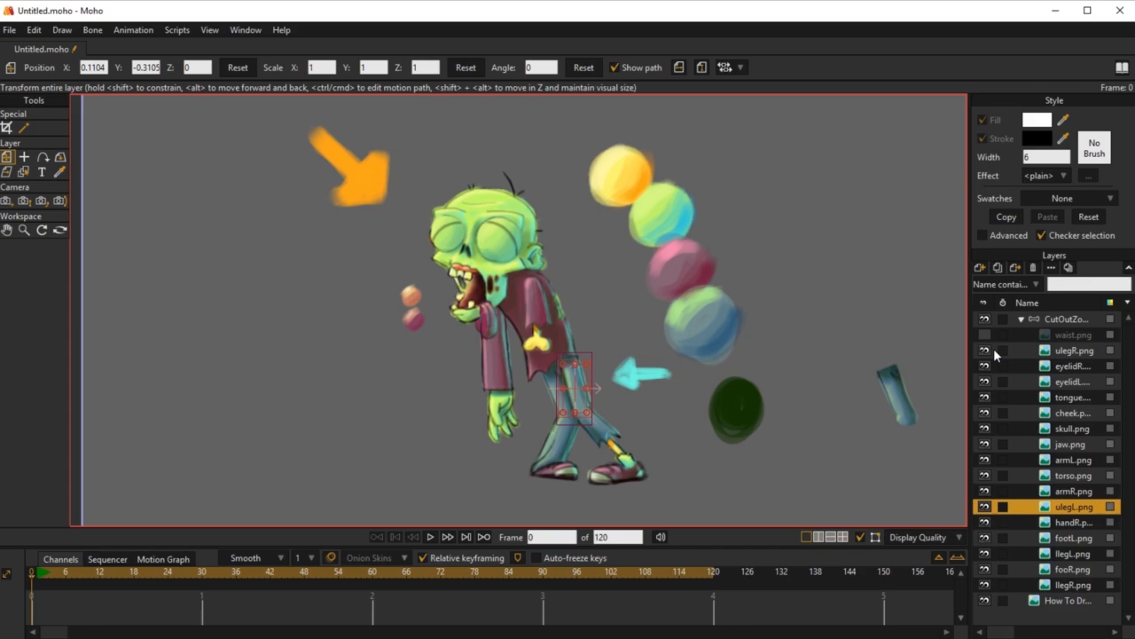
click(1072, 350)
drag(901, 394, 566, 390)
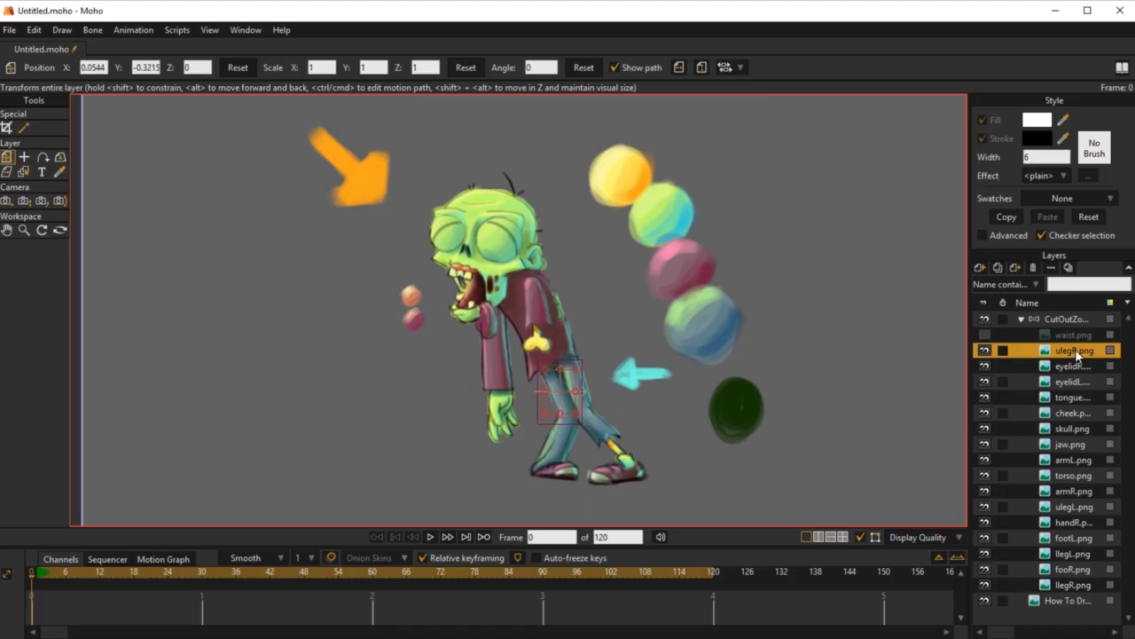
drag(1077, 355, 1080, 523)
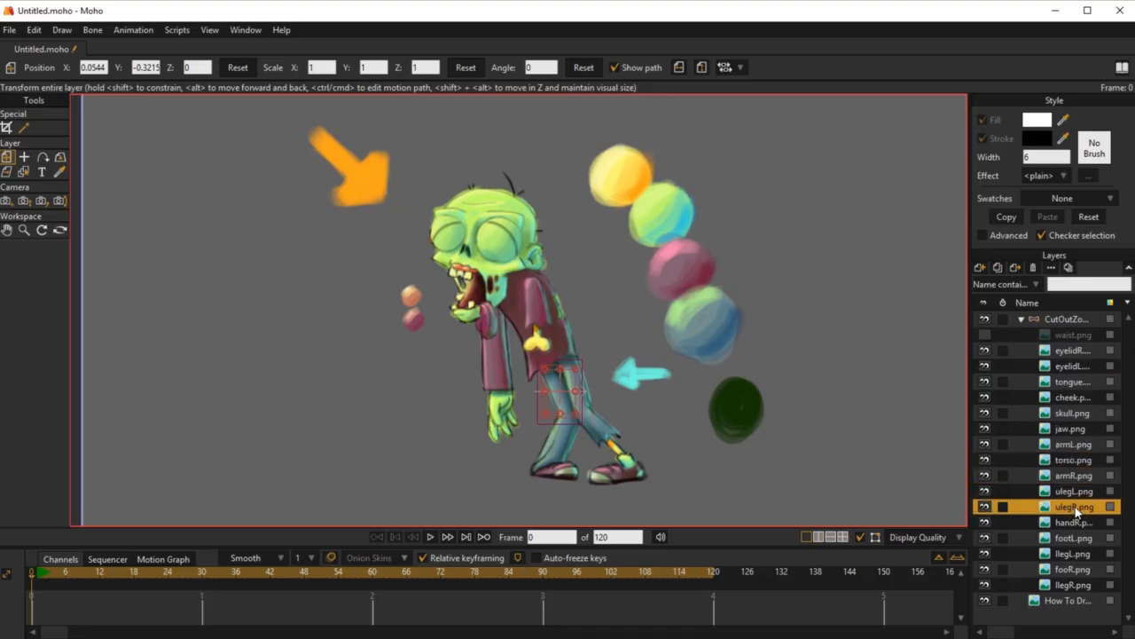
Step: Show the waist.png layer, move it over the reference hips and stack it between torso.png and armR.png
click(985, 335)
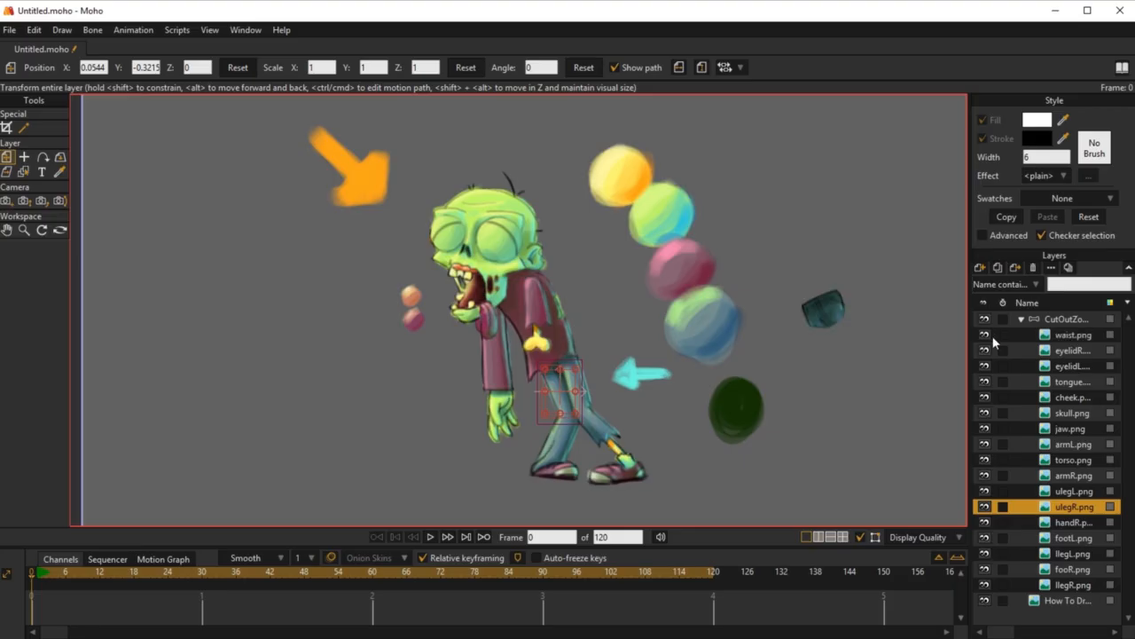
click(1100, 336)
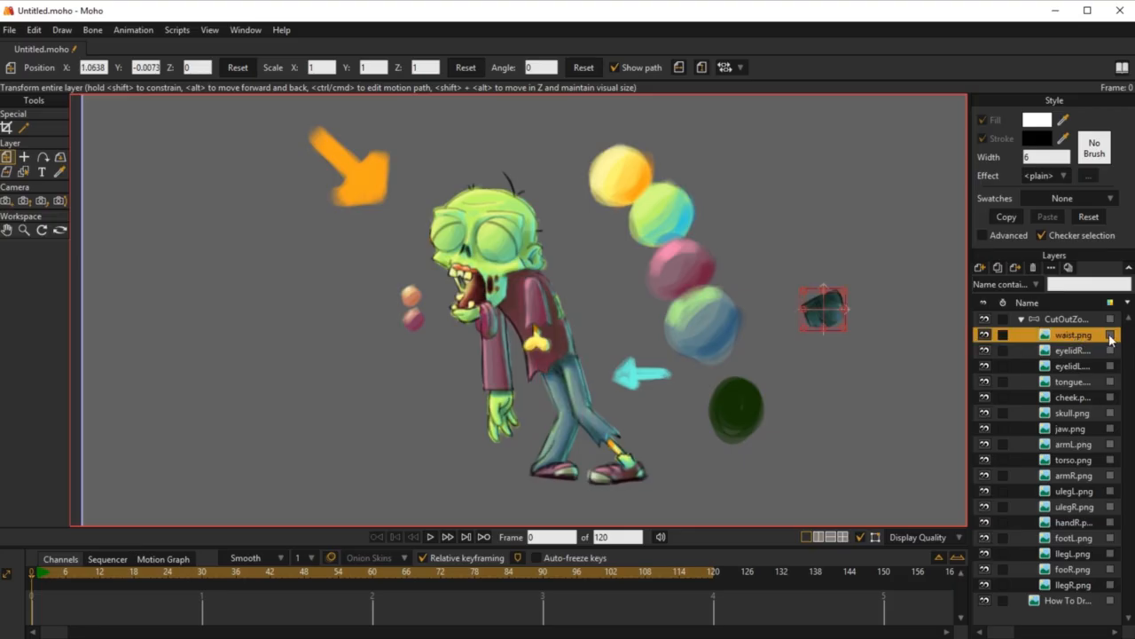
drag(807, 325, 566, 362)
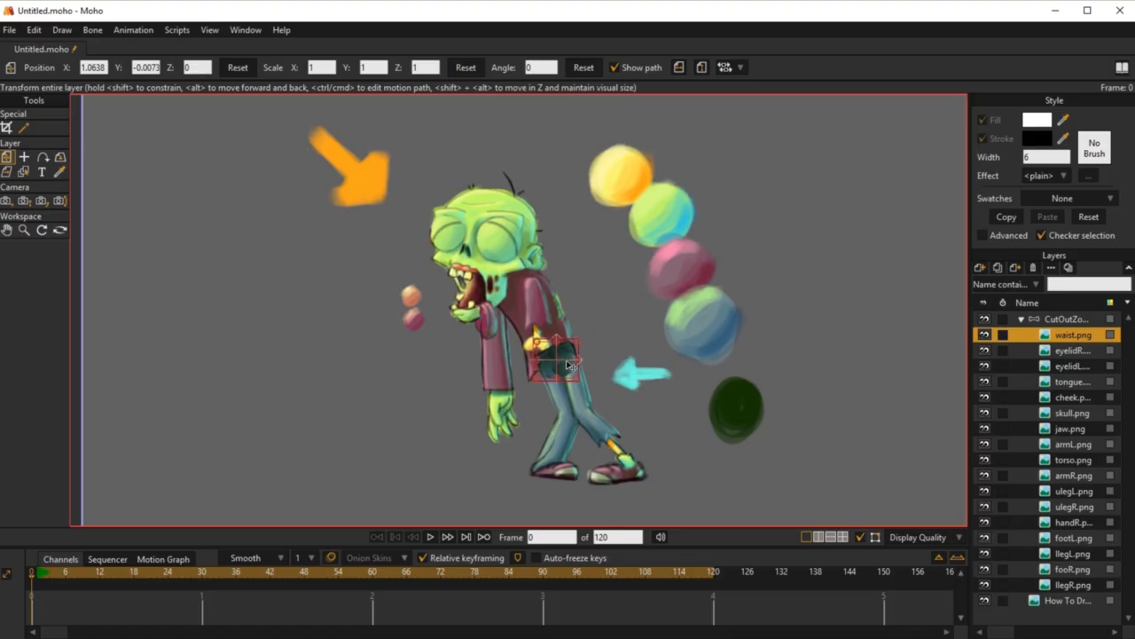
drag(1084, 338, 1077, 470)
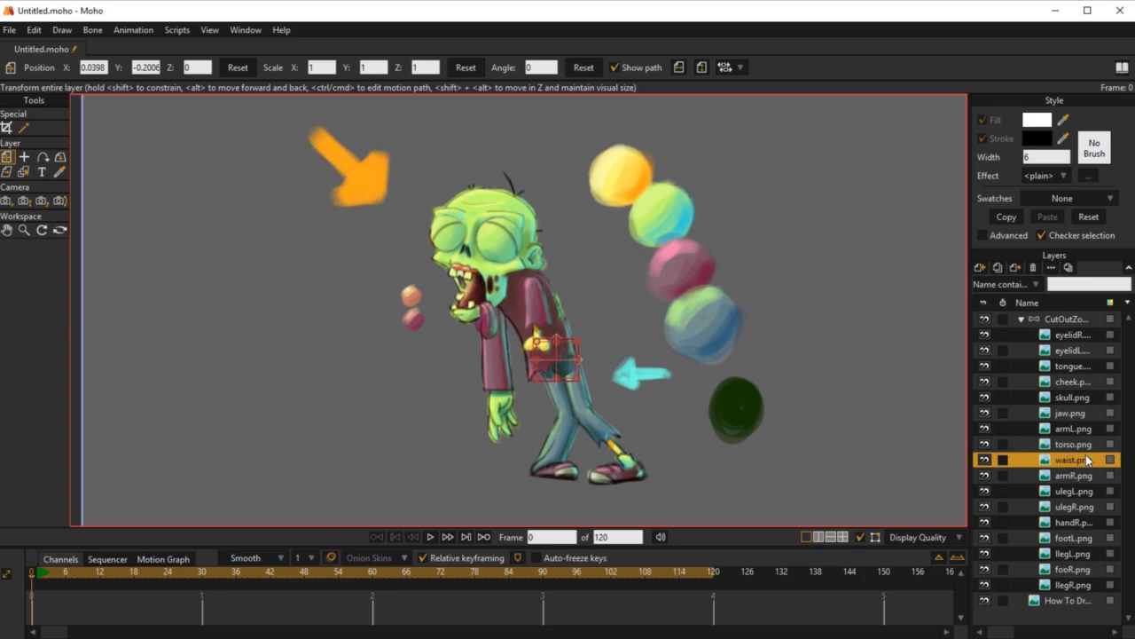
Step: Restack ulegL.png, footL.png and llegL.png together between torso.png and waist.png, and check the overlap by toggling ulegL.png's visibility
scroll(656, 366, up, 6)
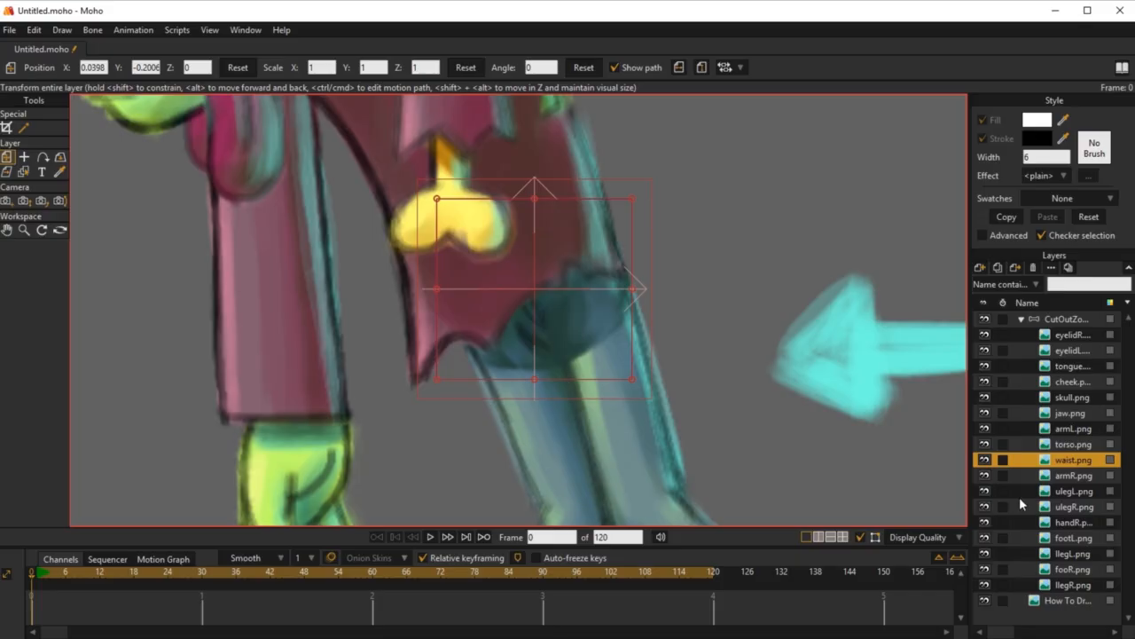
click(1069, 490)
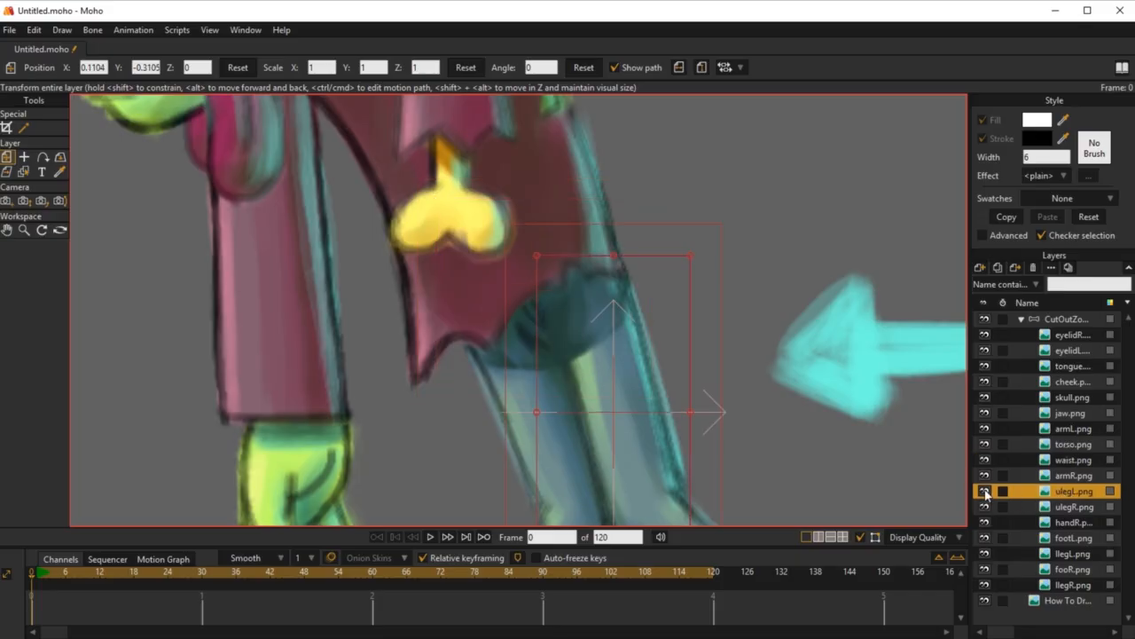
ctrl+click(1071, 541)
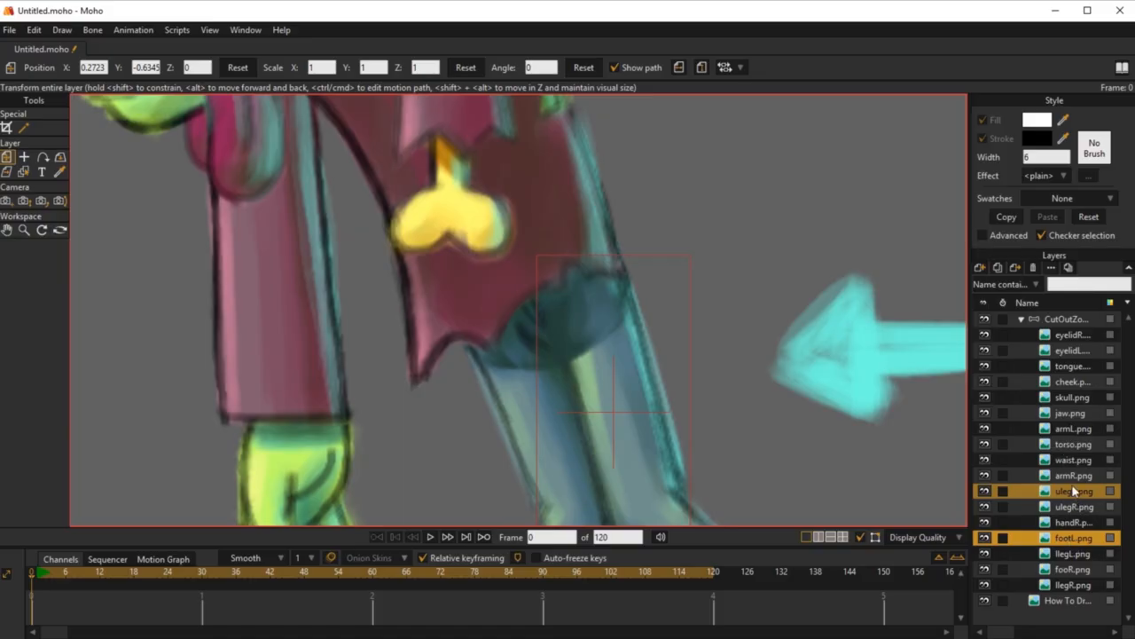
scroll(902, 348, down, 5)
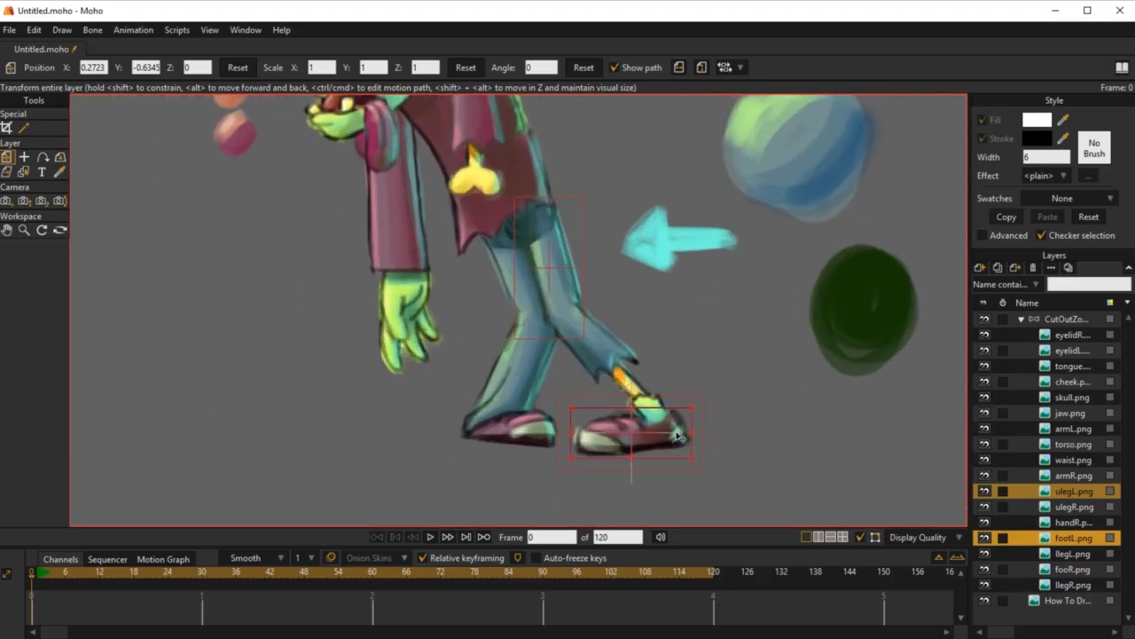
ctrl+click(1072, 554)
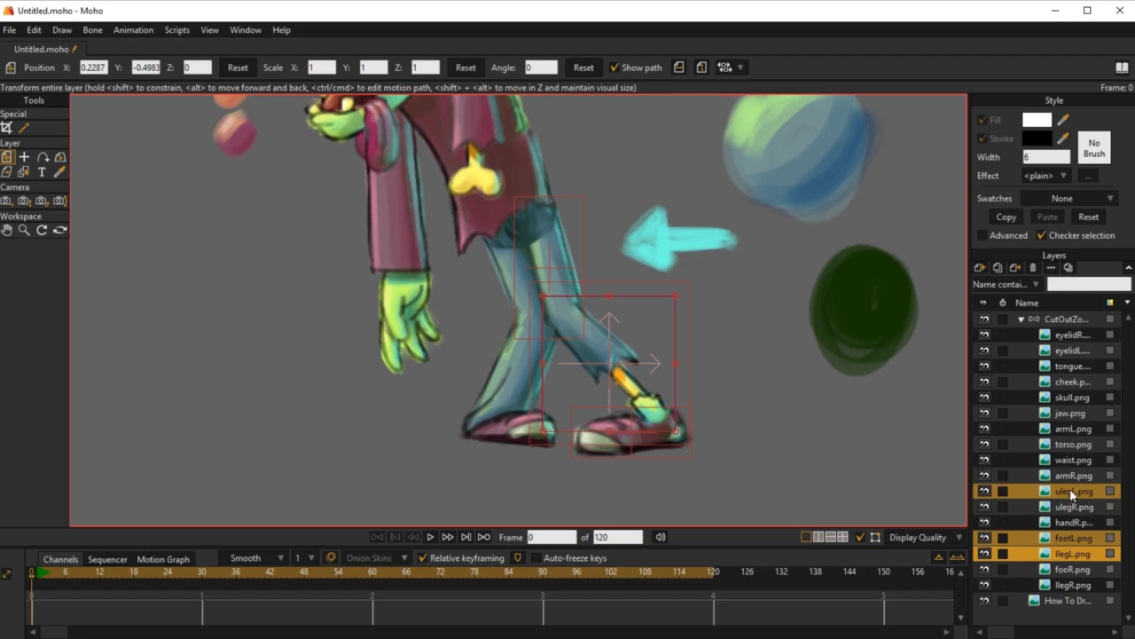
drag(1072, 493, 1080, 451)
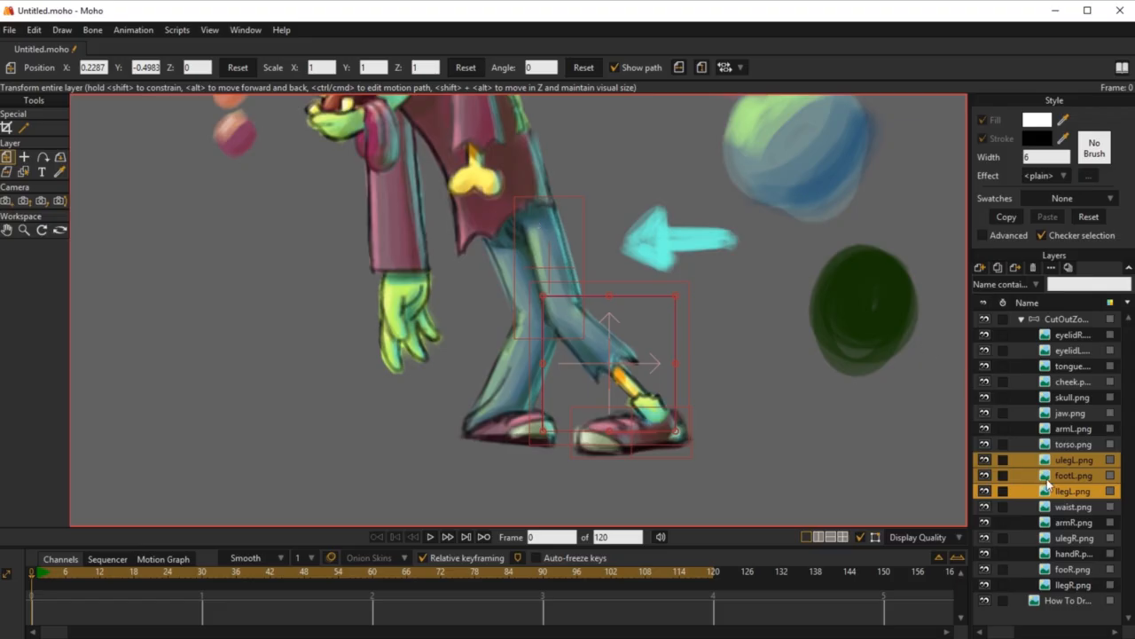
click(983, 460)
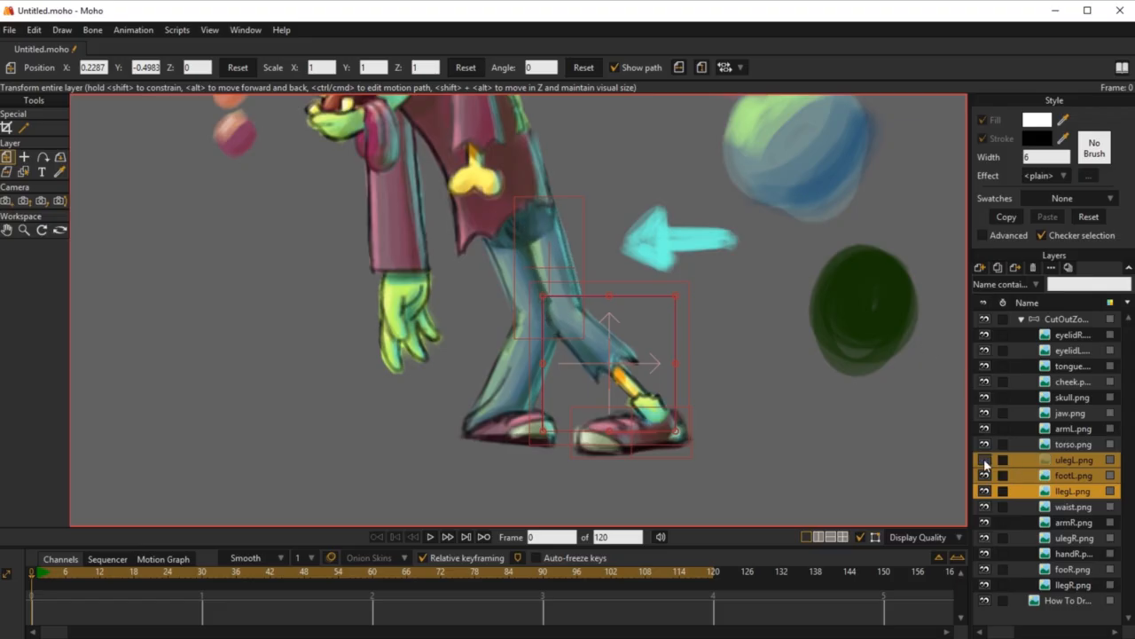
click(984, 460)
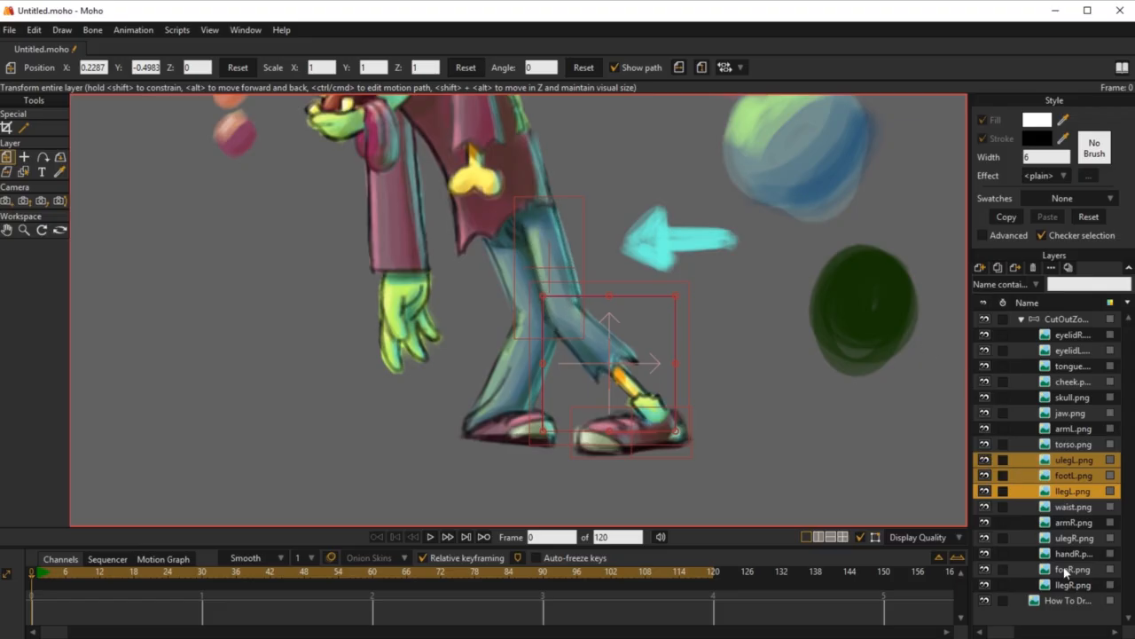
Step: Hide the How To Draw reference layer and inspect the assembled zombie without it
click(985, 602)
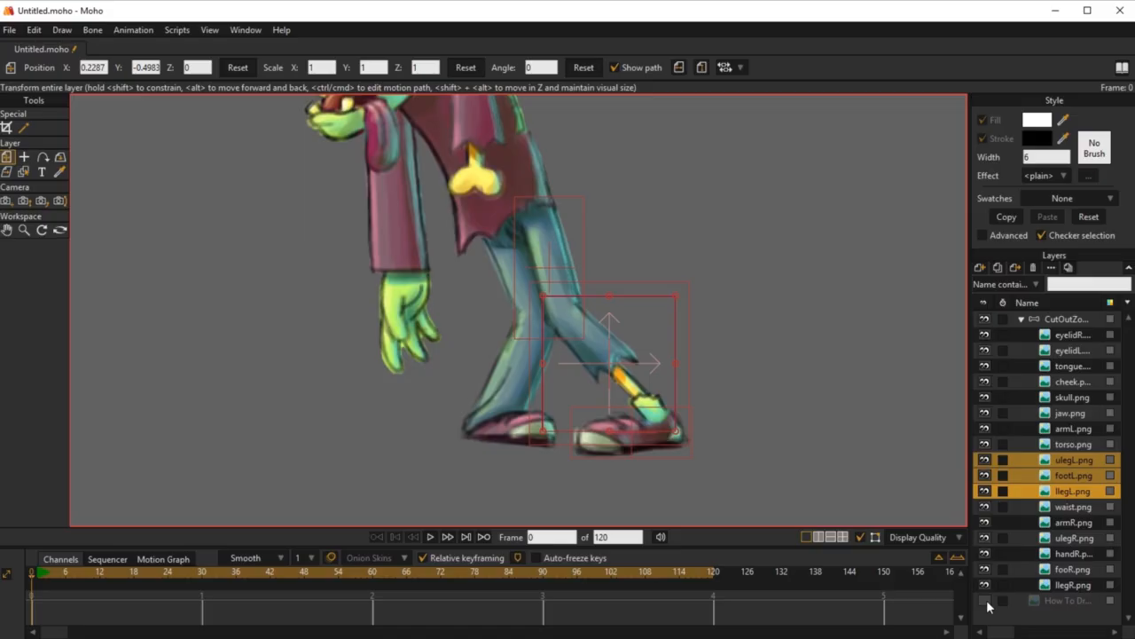
click(1054, 602)
scroll(773, 413, down, 4)
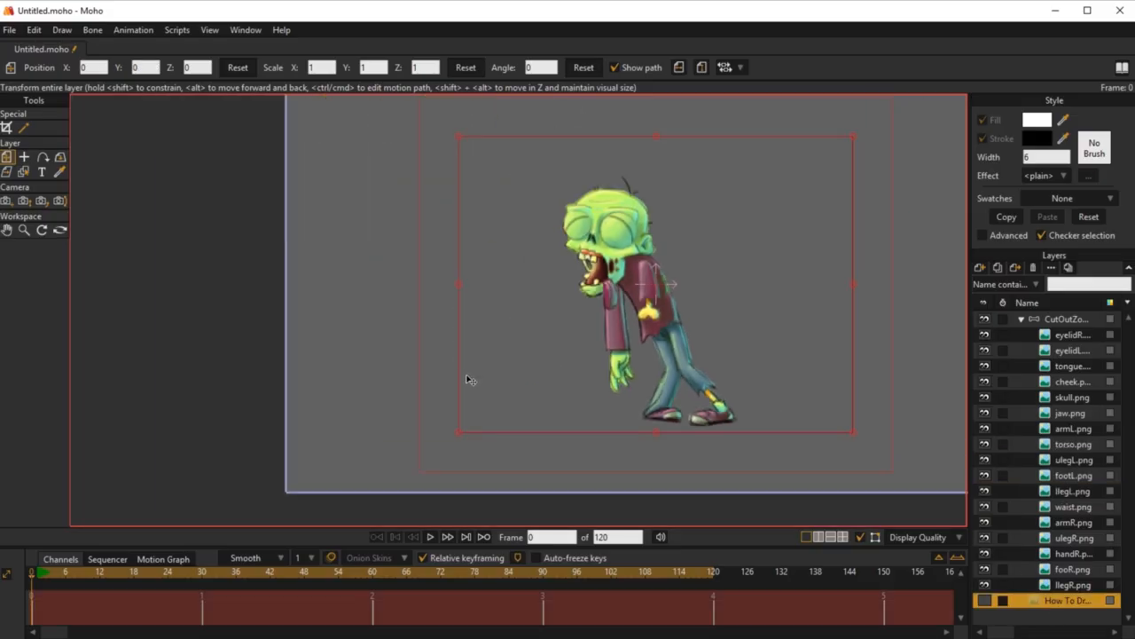
scroll(699, 343, up, 3)
scroll(525, 250, down, 4)
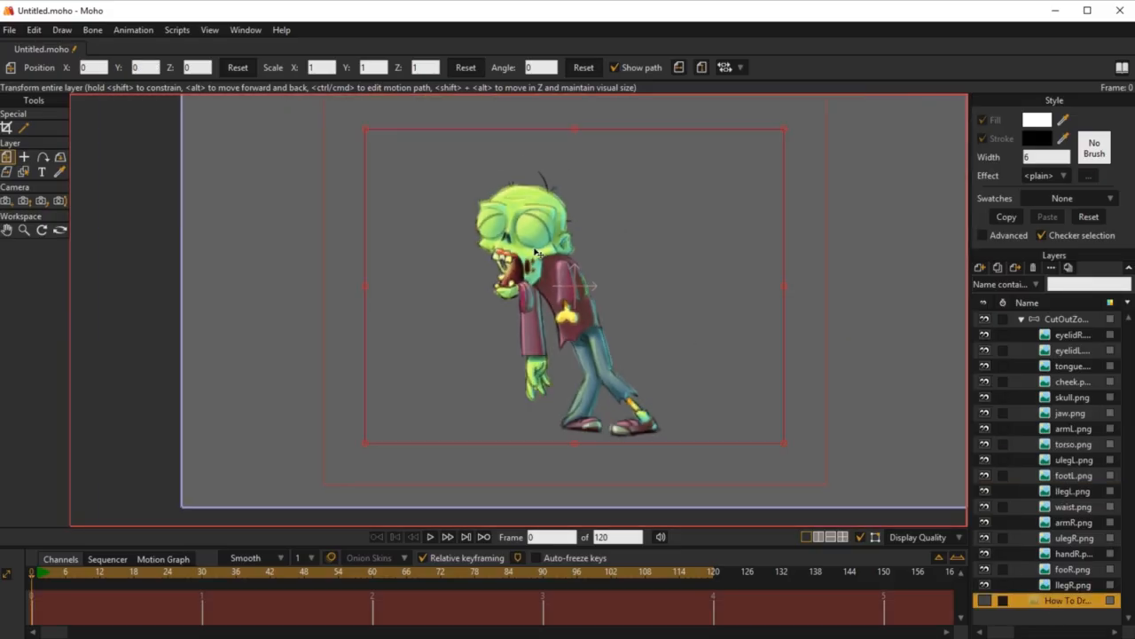
scroll(472, 203, up, 1)
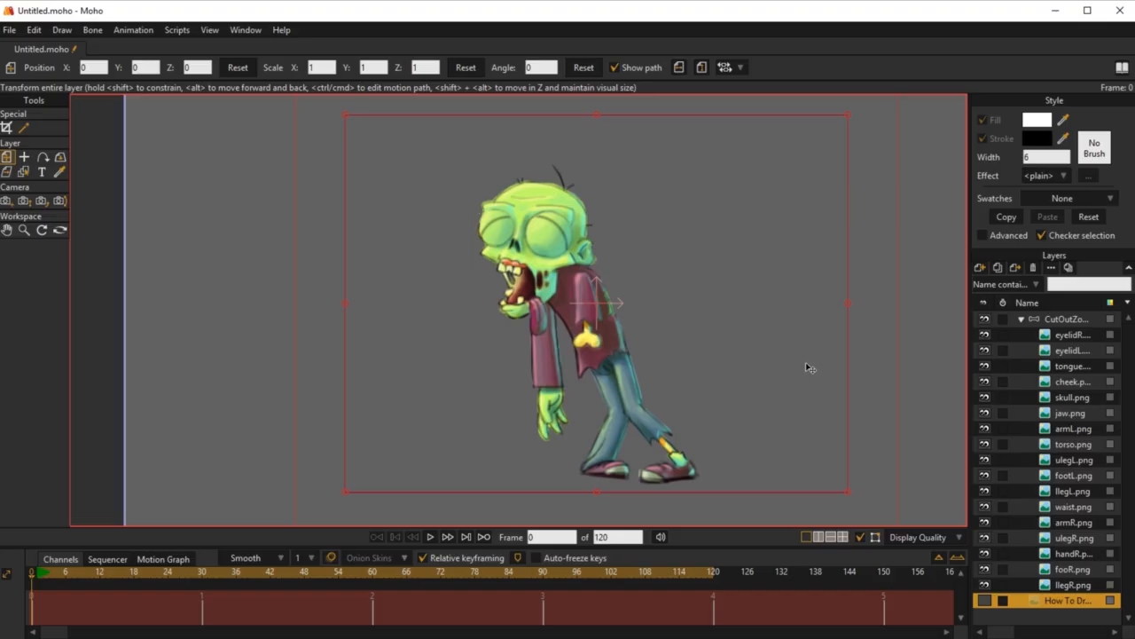
Step: Collapse the bone layer and compare the assembled zombie with the reference drawing by showing and hiding the reference
click(1022, 320)
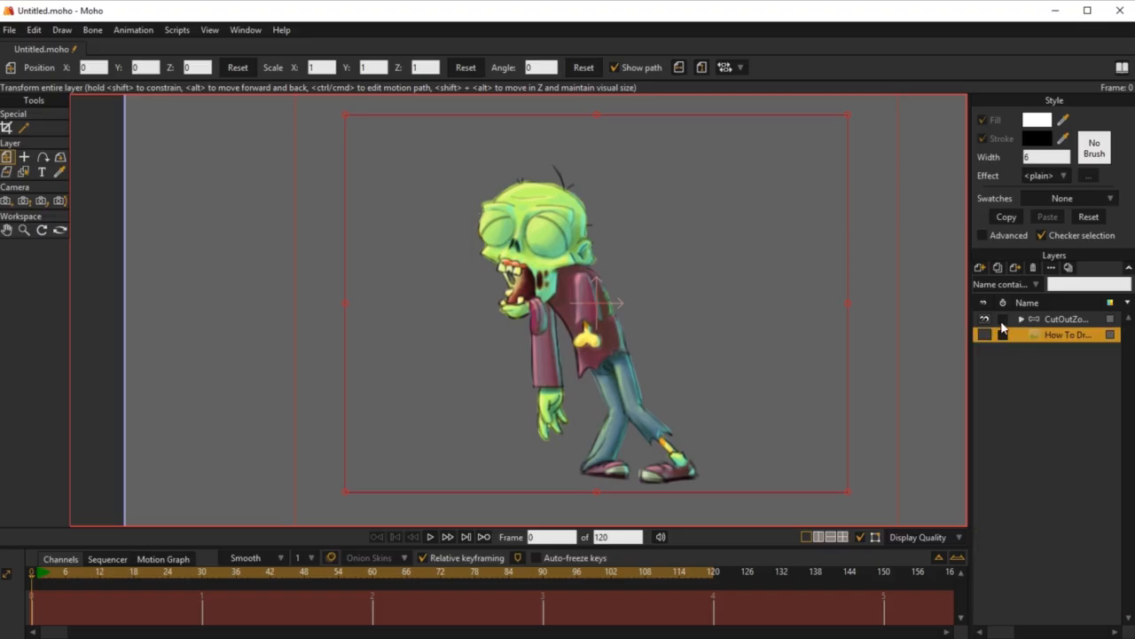
click(985, 335)
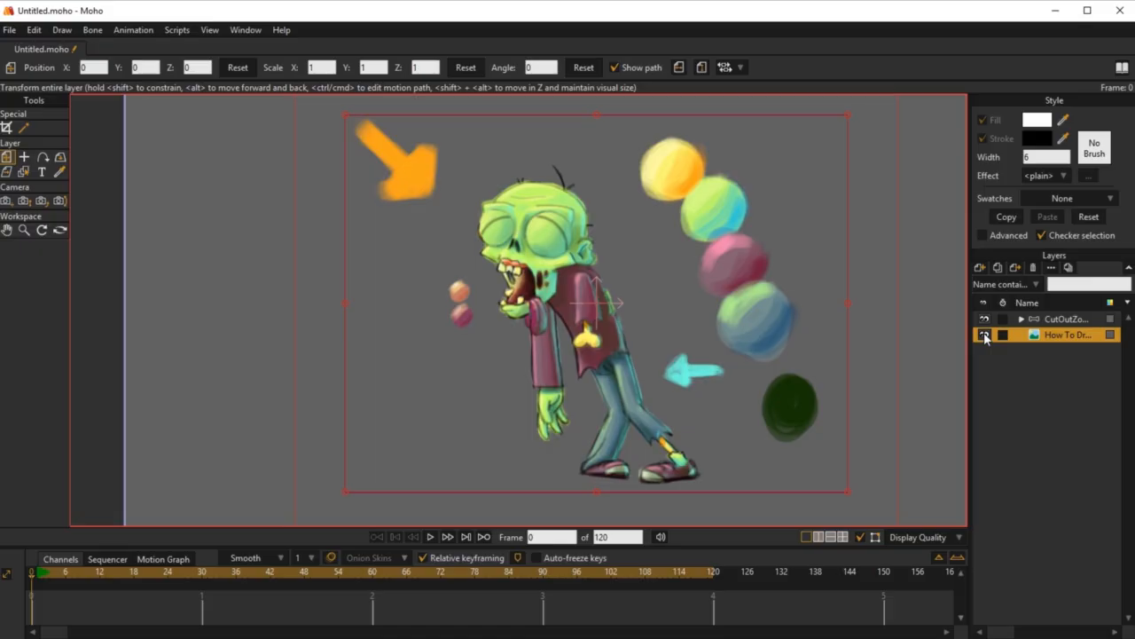
click(985, 335)
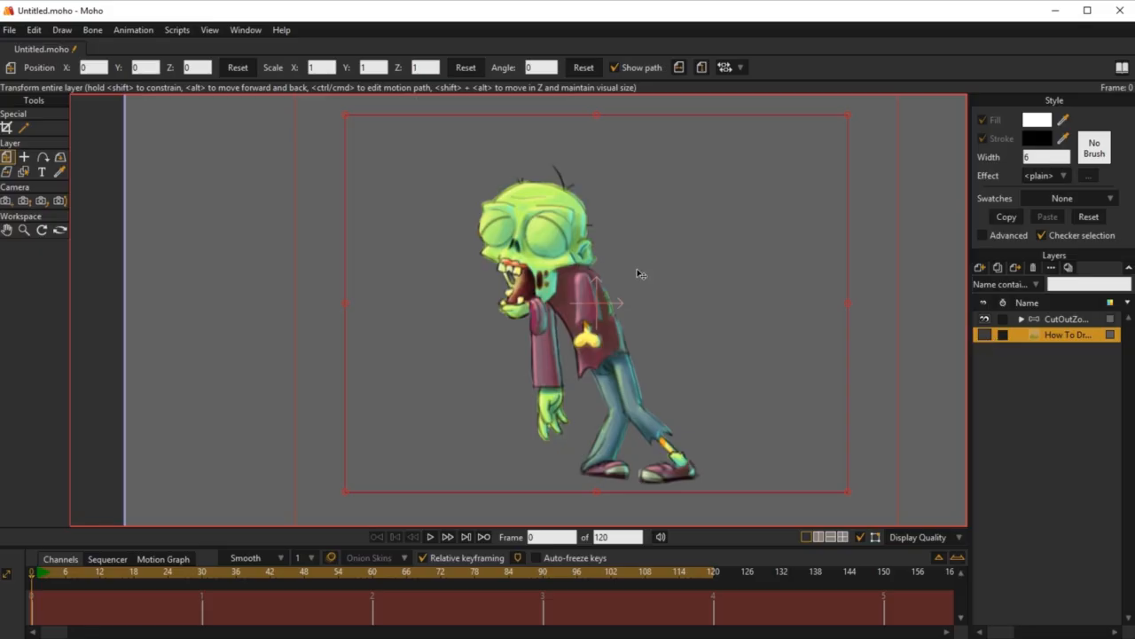
Step: Save the project as RiggedZombie_01.moho in the 02 - Rigging Zombie folder
click(10, 30)
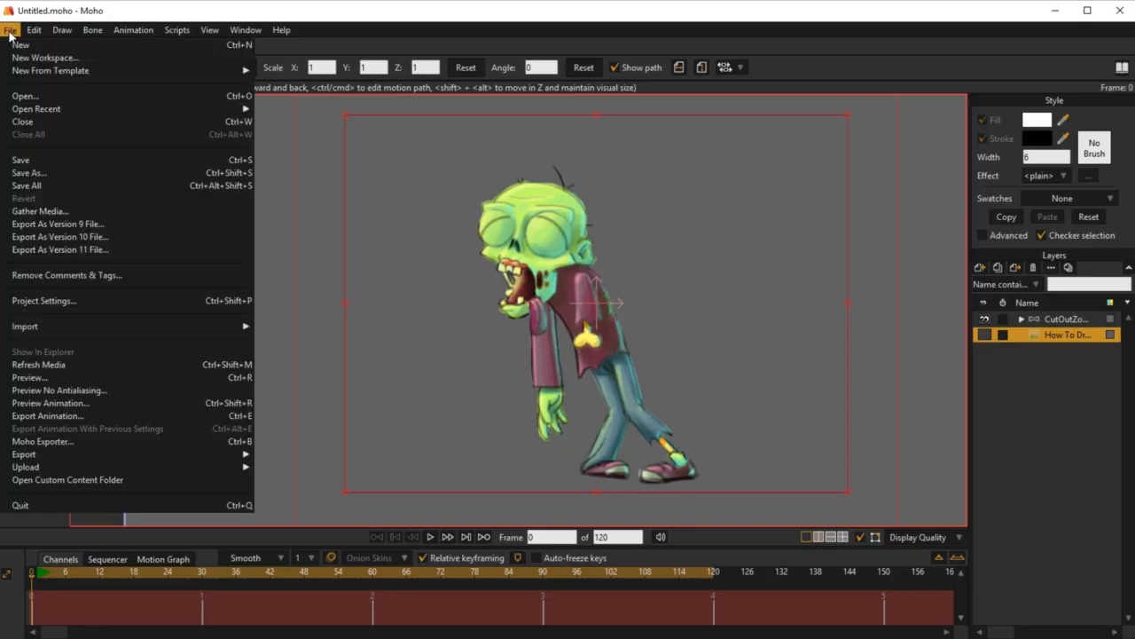
click(88, 163)
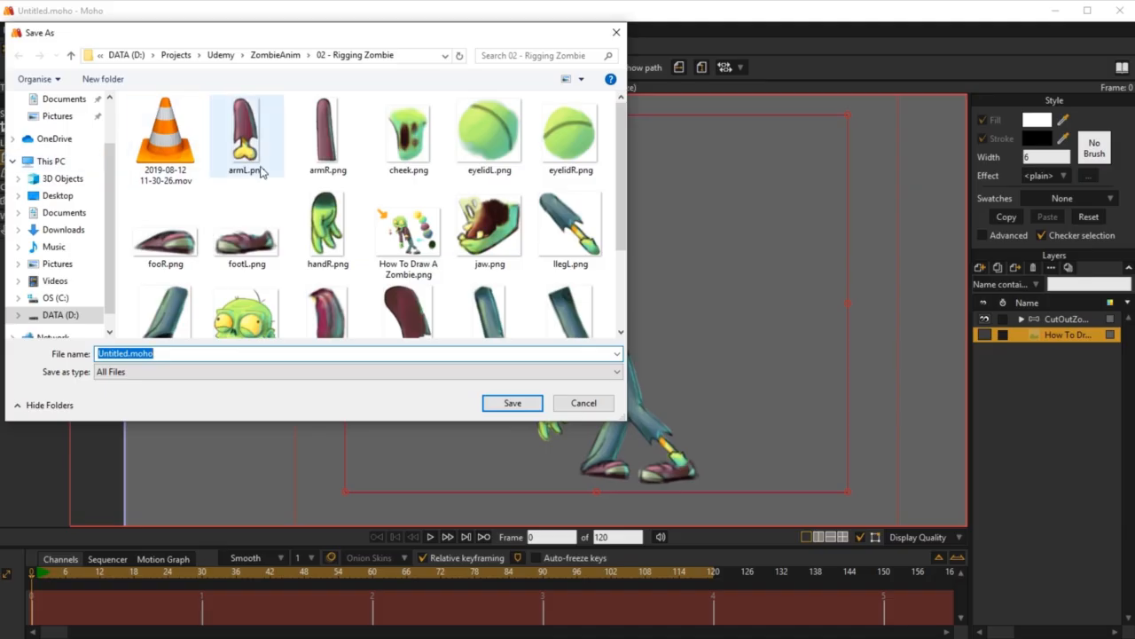
drag(130, 354, 98, 354)
text(RiggedZ)
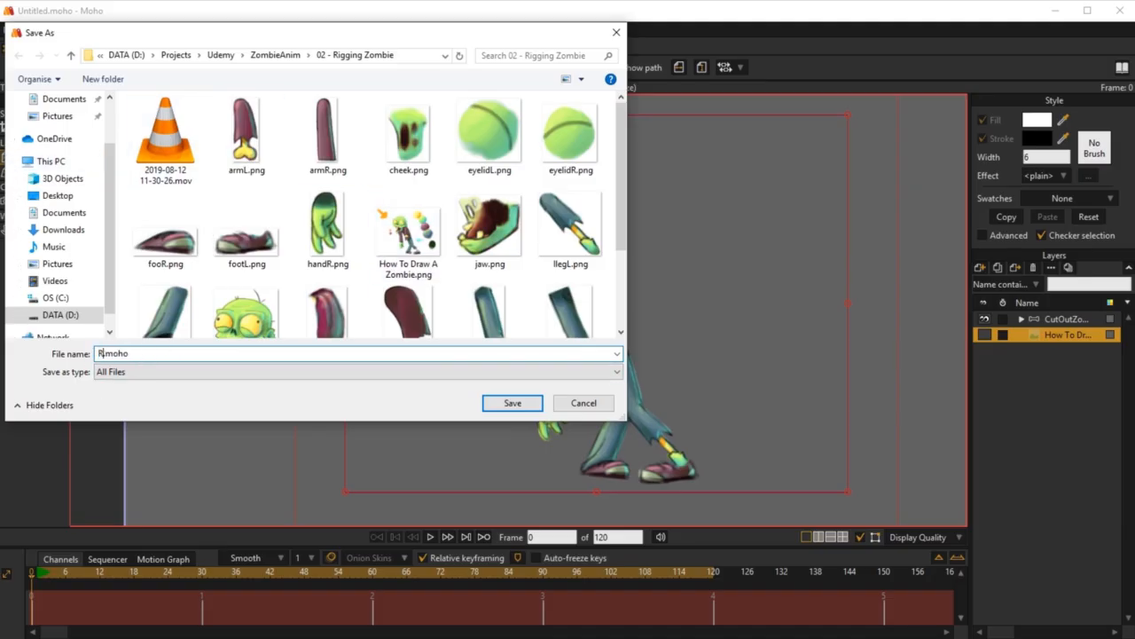
text(ombie_01)
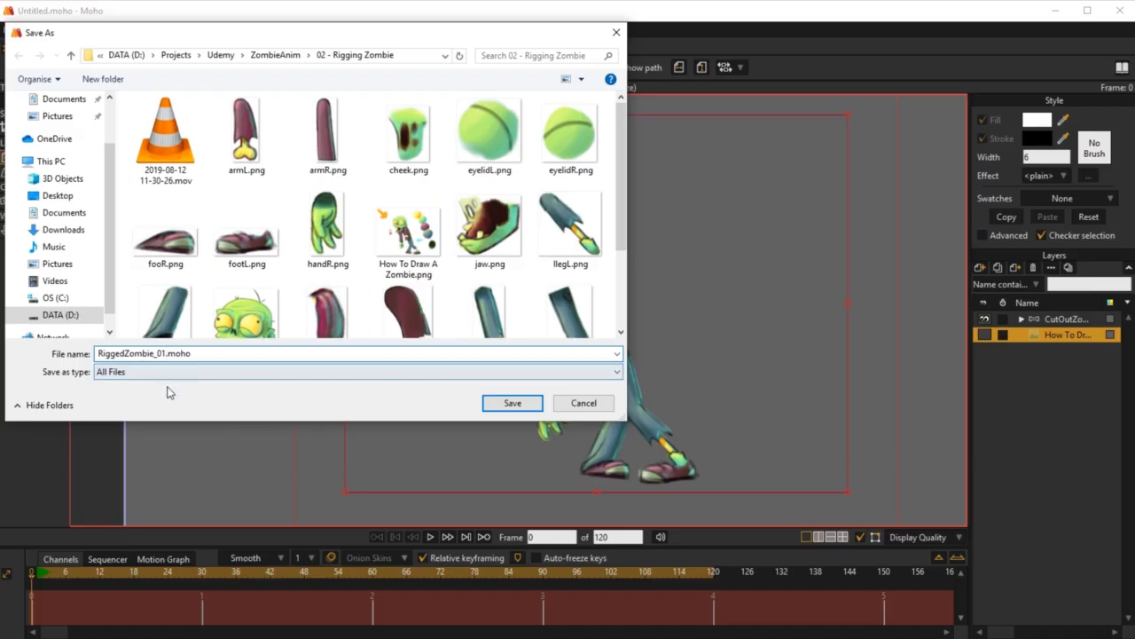
click(512, 407)
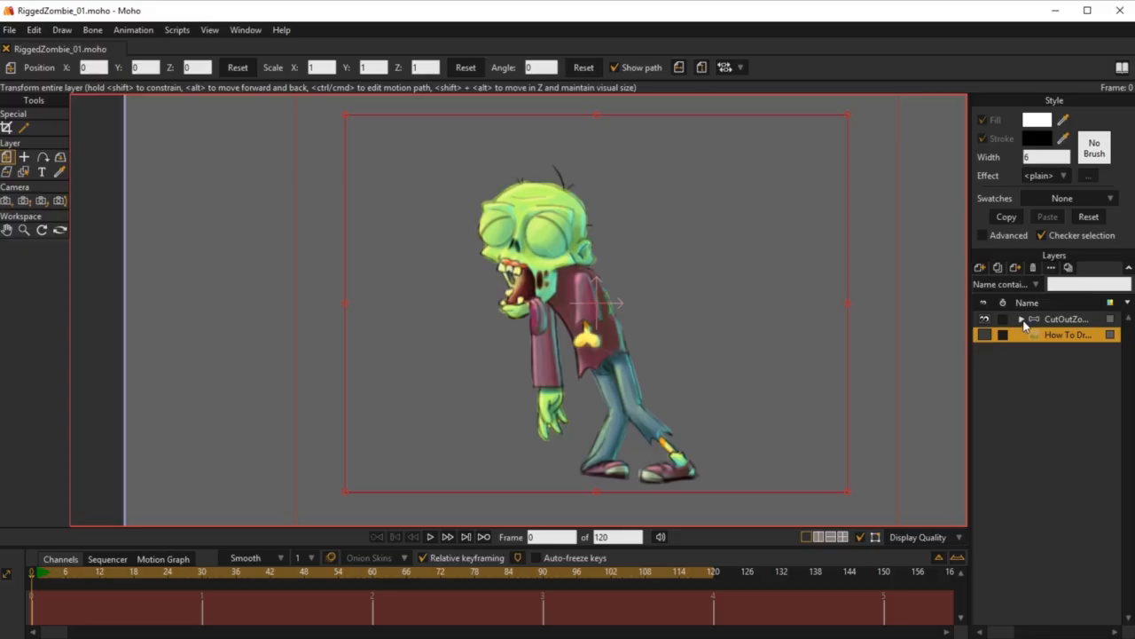
Step: Select the zombie cut-out bone layer and expand it to list its body part images
click(1067, 324)
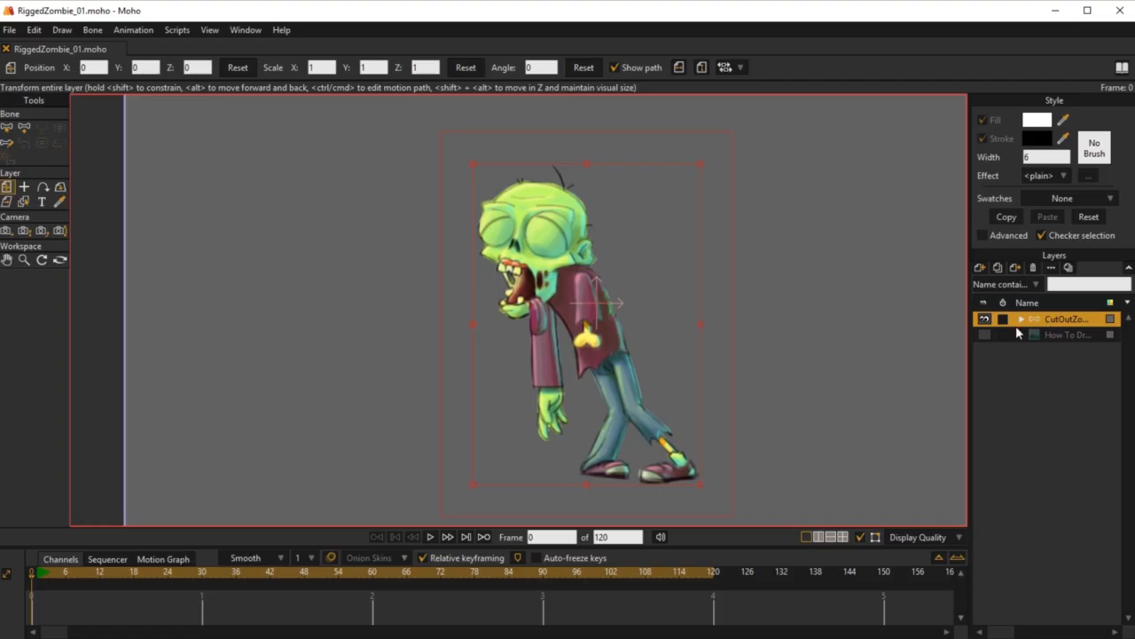
click(1021, 320)
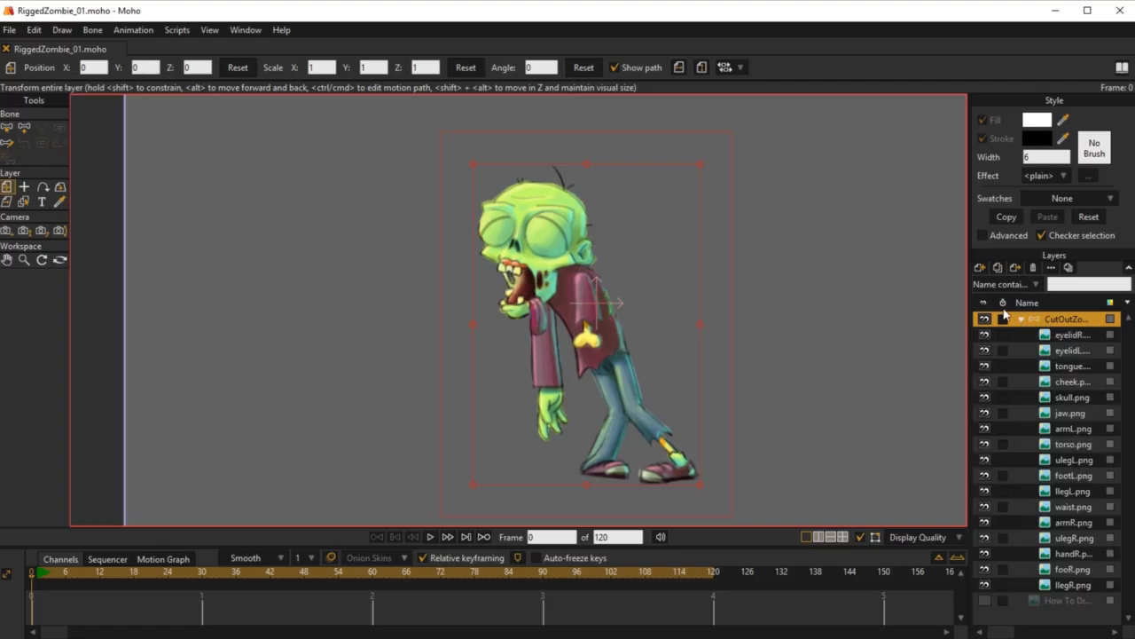